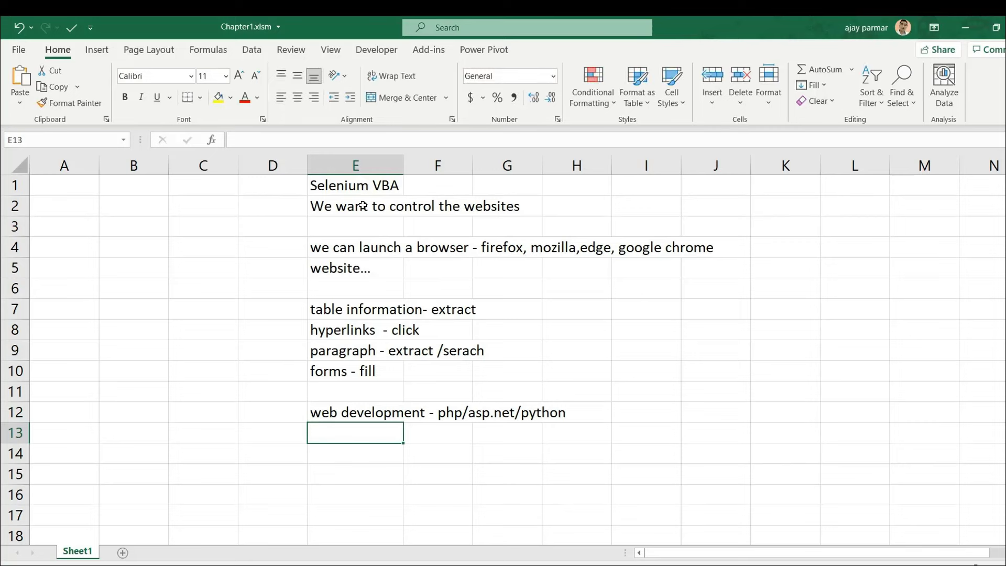
Step: Enter the note "existing website - scrape" in cell E14 and "It can use google chorme" in cell E16
click(329, 460)
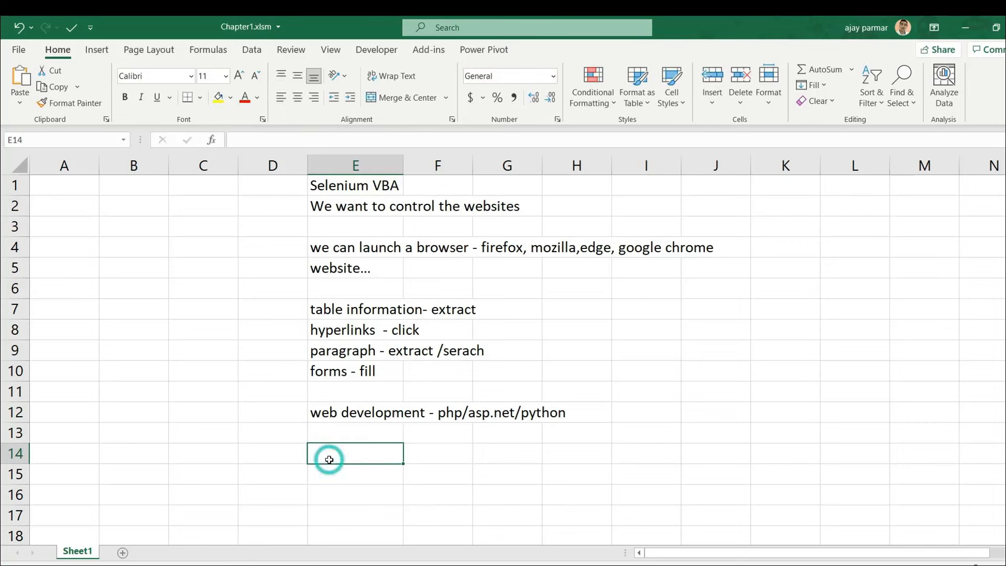
text(existing website)
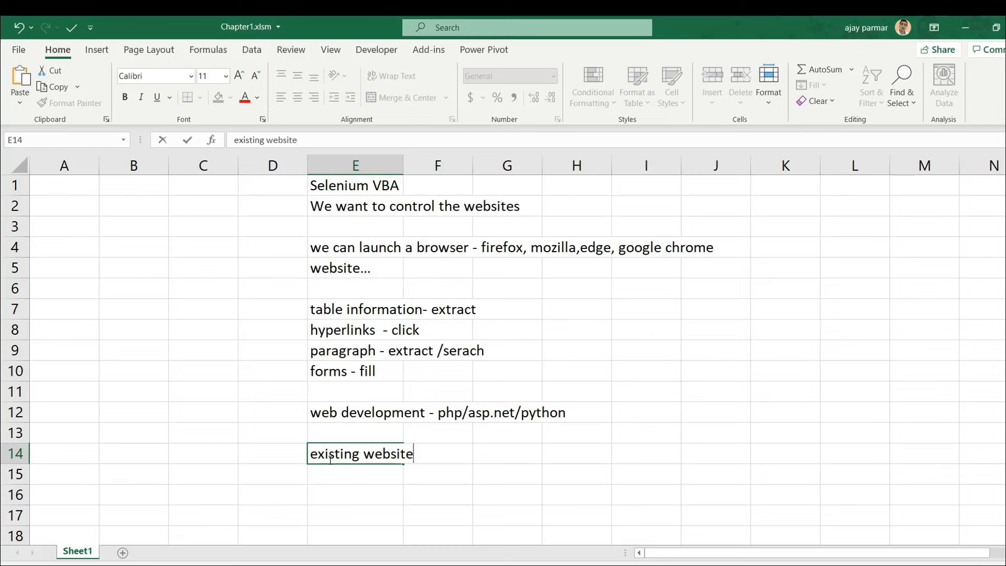
text(r - scrape)
key(Return)
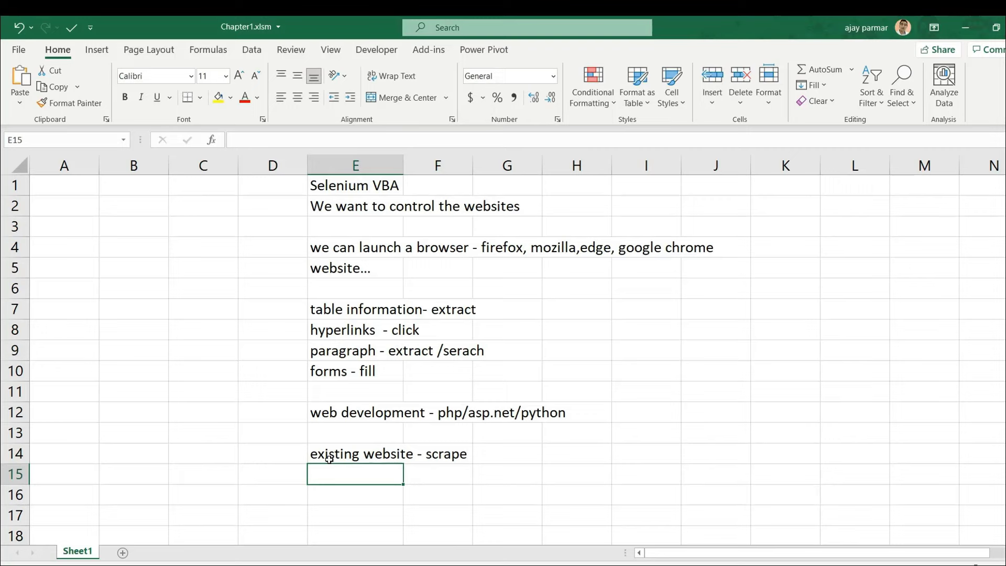
key(Return)
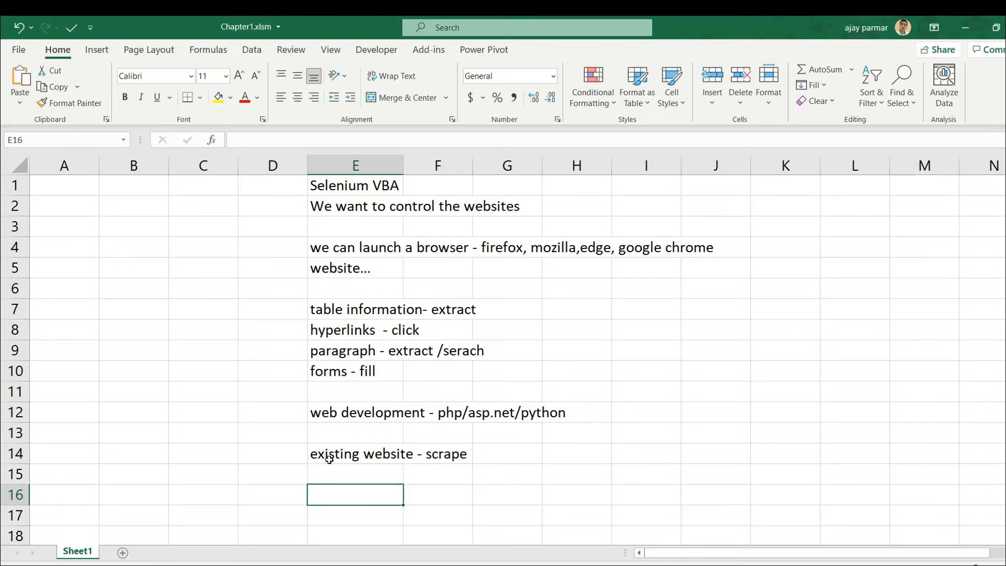
text(It can use g)
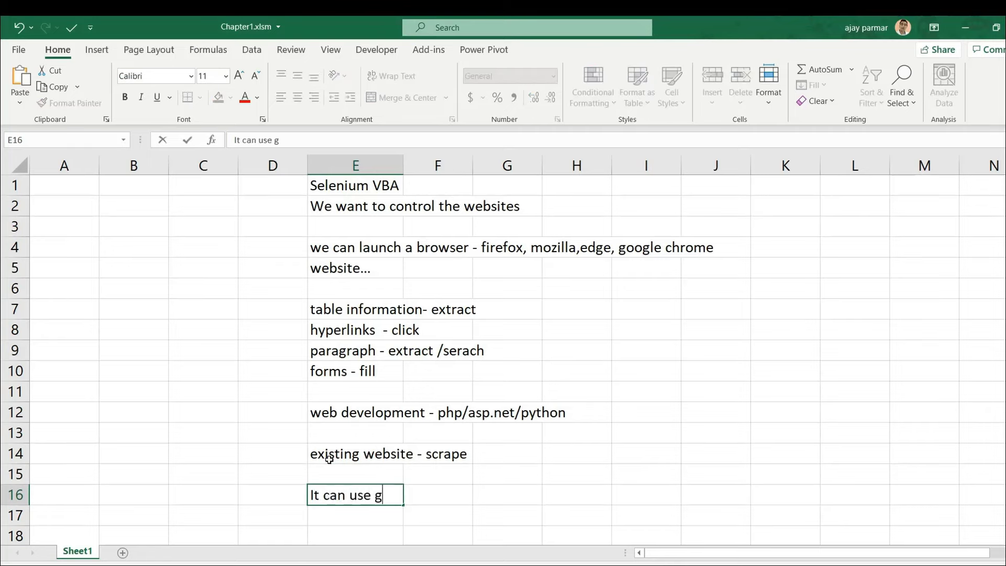
text(oogle chorme)
key(Return)
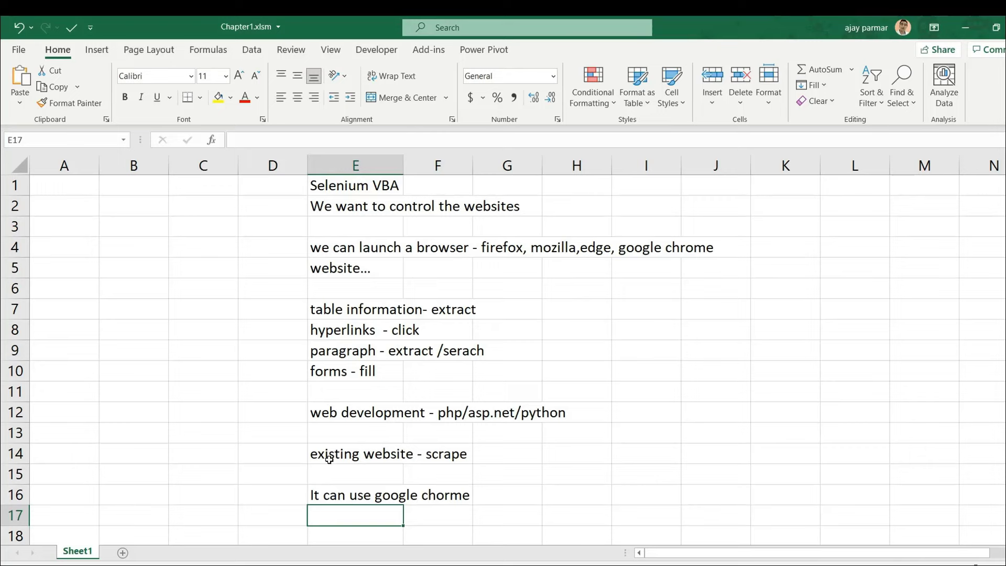
Step: Rename the worksheet Sheet1 as introduction
double_click(77, 551)
text(introduction)
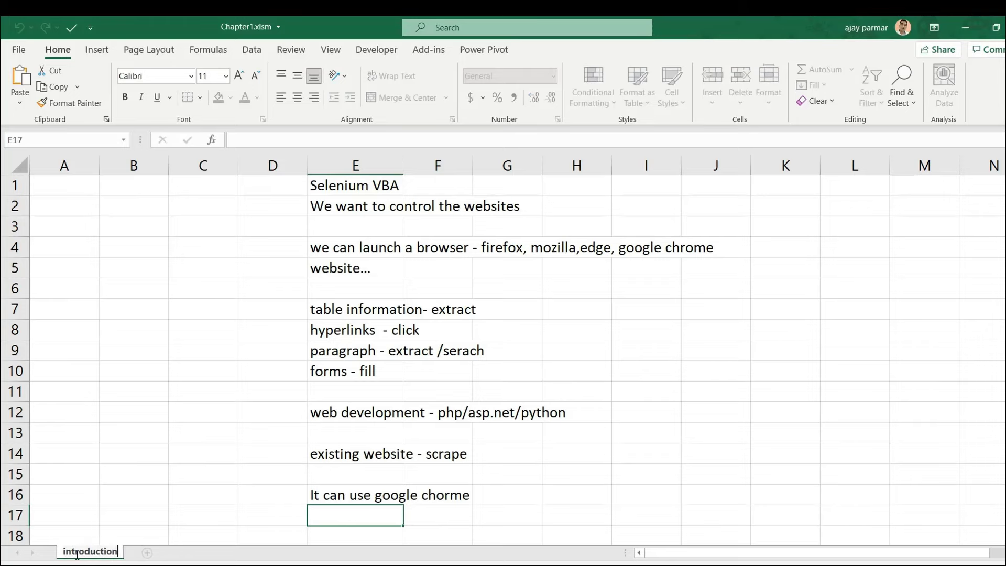
key(Return)
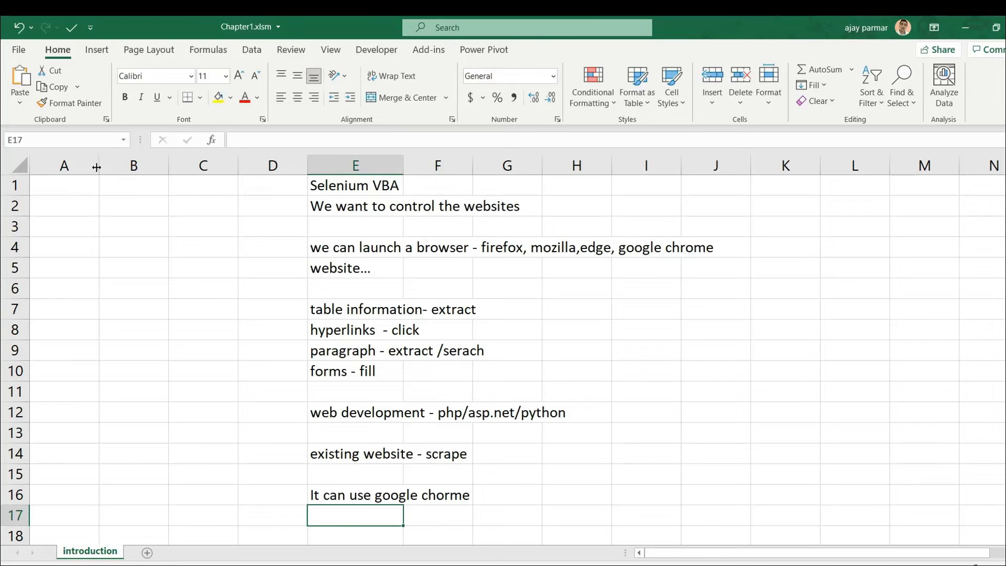
Step: Widen column A and enter the heading "What is Selenium?" in cell A1
drag(98, 165, 197, 166)
click(142, 177)
text(Wha)
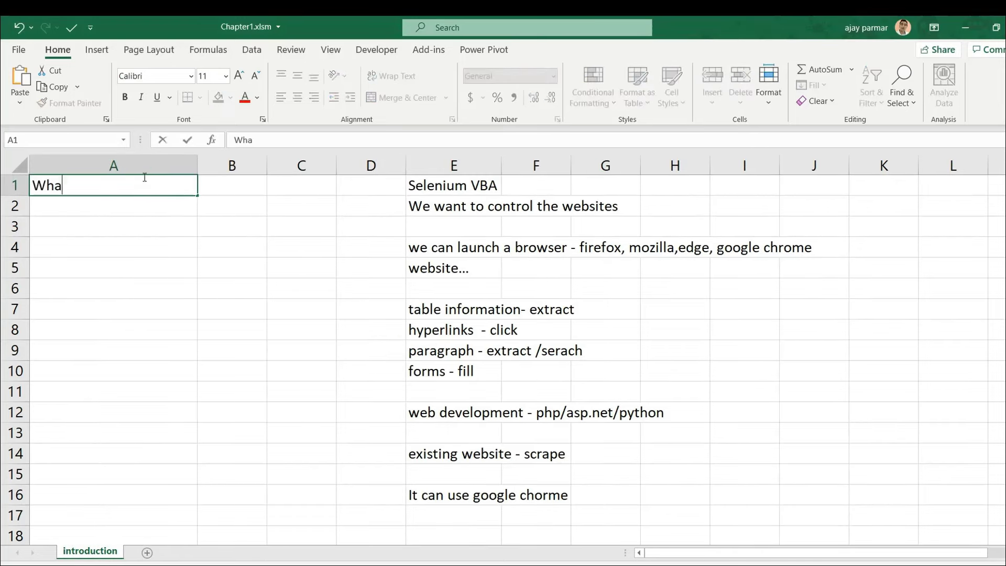
text(t is Selenium?)
key(Return)
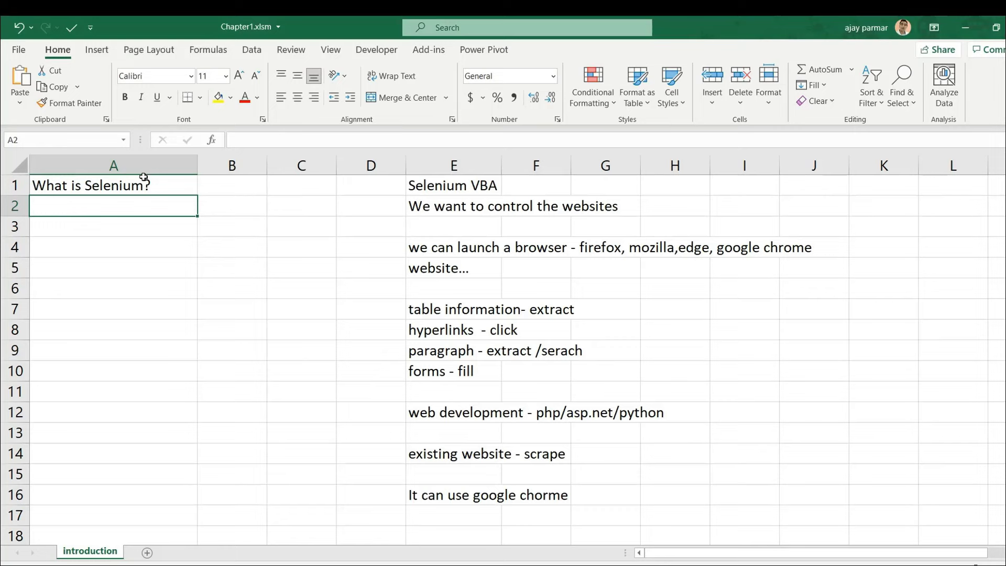
Step: Enter "It is not inbuilt libarary in vba" in cell A2, below the heading
text(IT)
key(BackSpace)
text(t is )
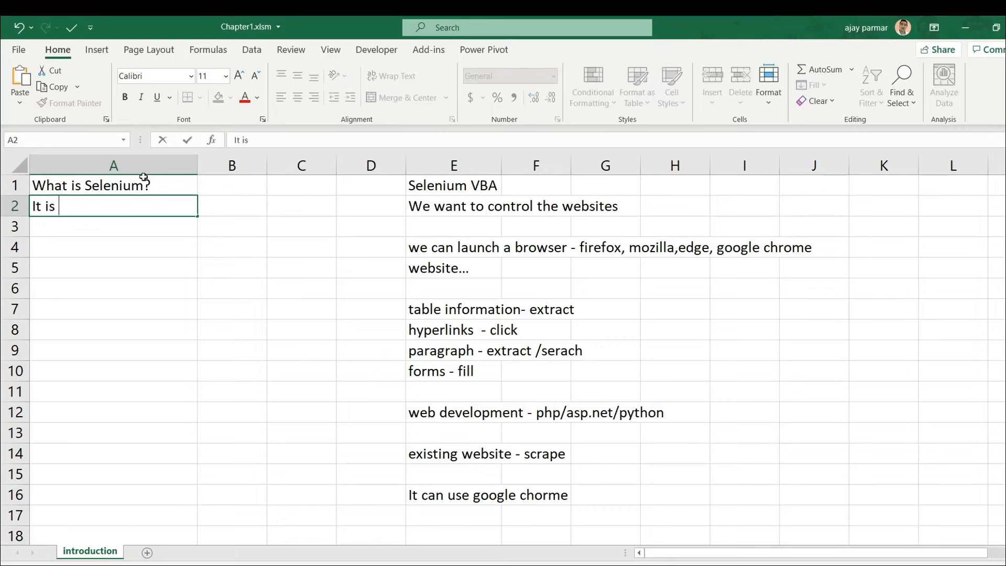
text(not inbul)
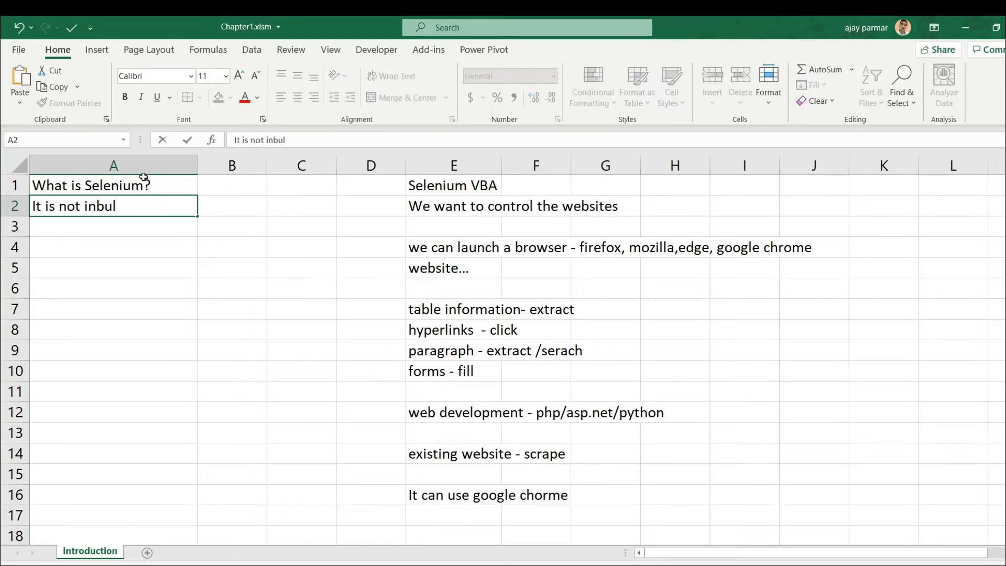
key(BackSpace)
text(ilt libarary i)
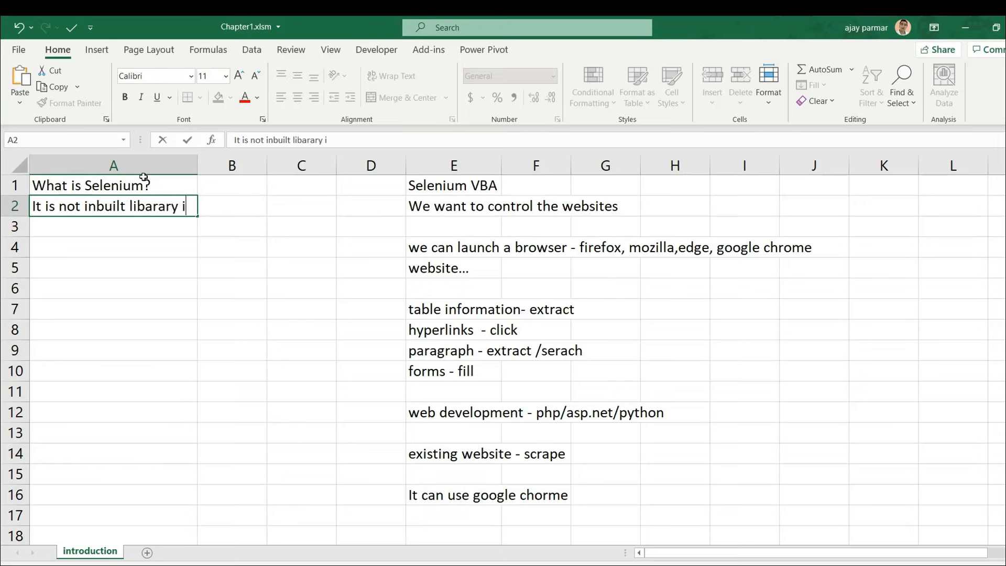
text(n vba)
key(Return)
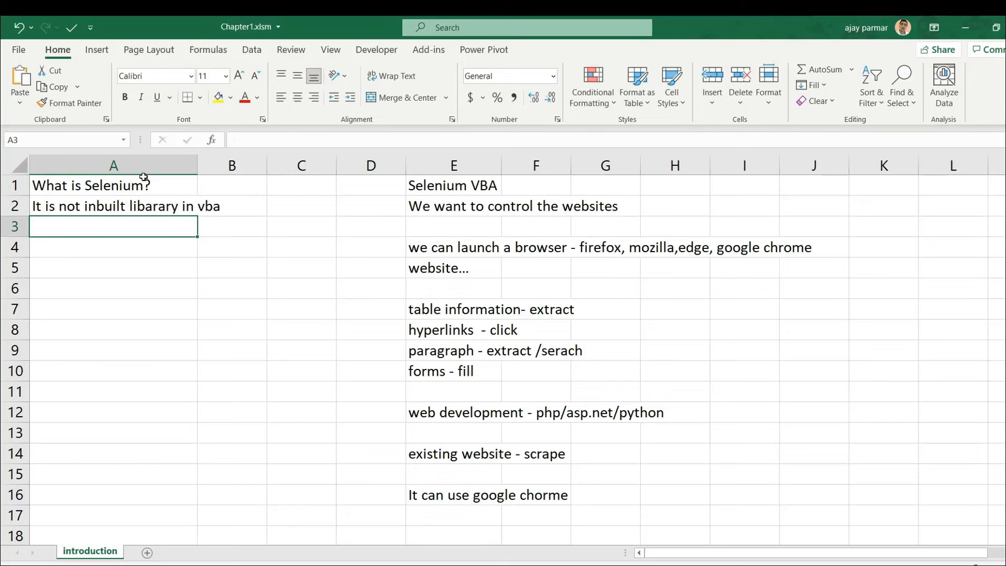
Step: Enter "download chrome drivers" in cell A3 and "selenium basic download" in cell A4
text(download )
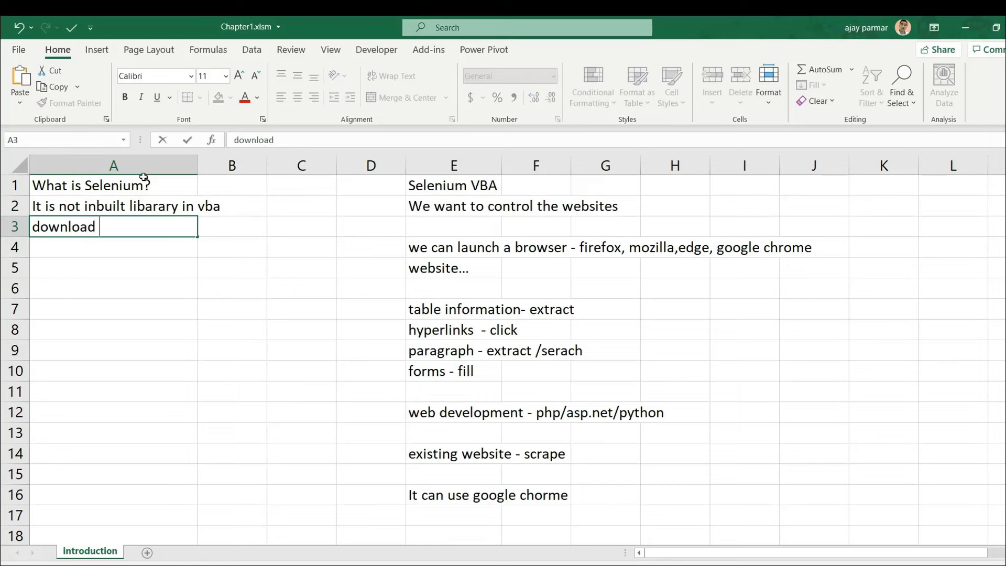
text(chrome drivers)
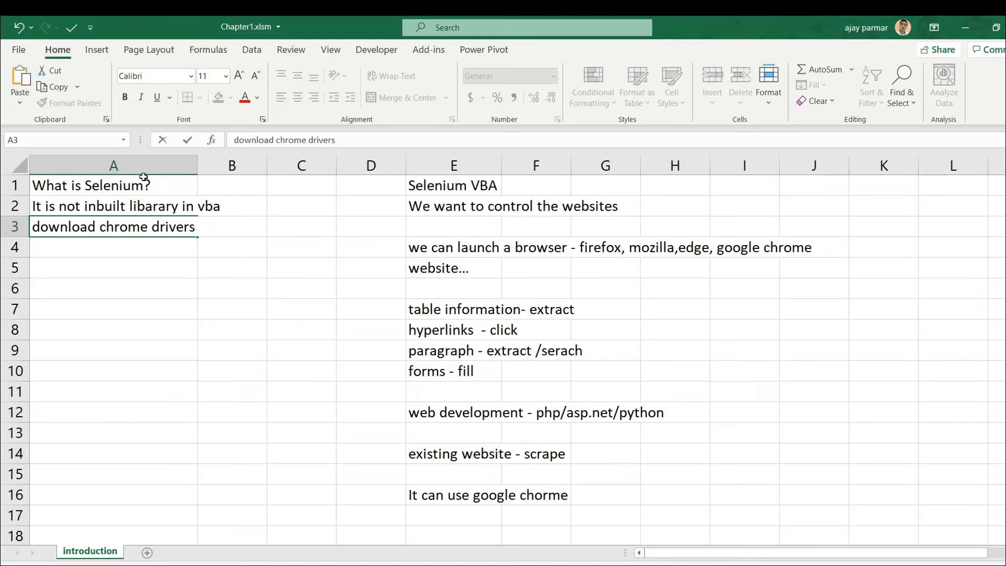
key(Return)
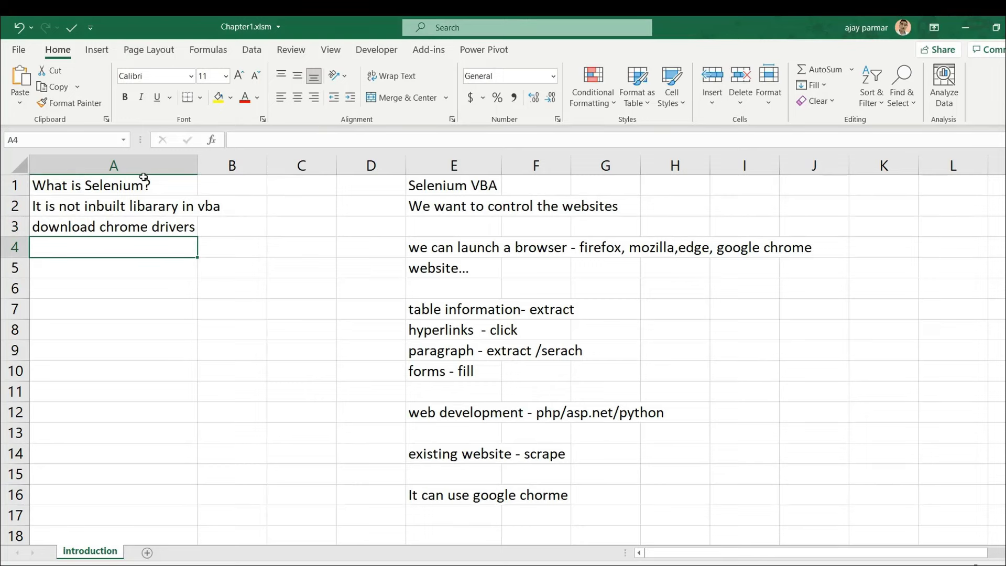
text(seleniumb)
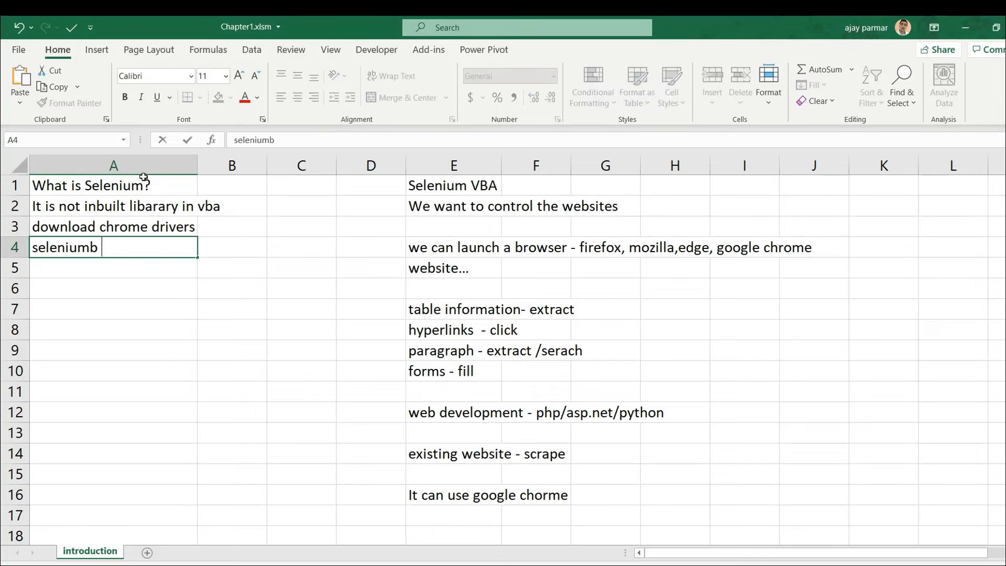
key(BackSpace)
key(BackSpace)
text(basic download)
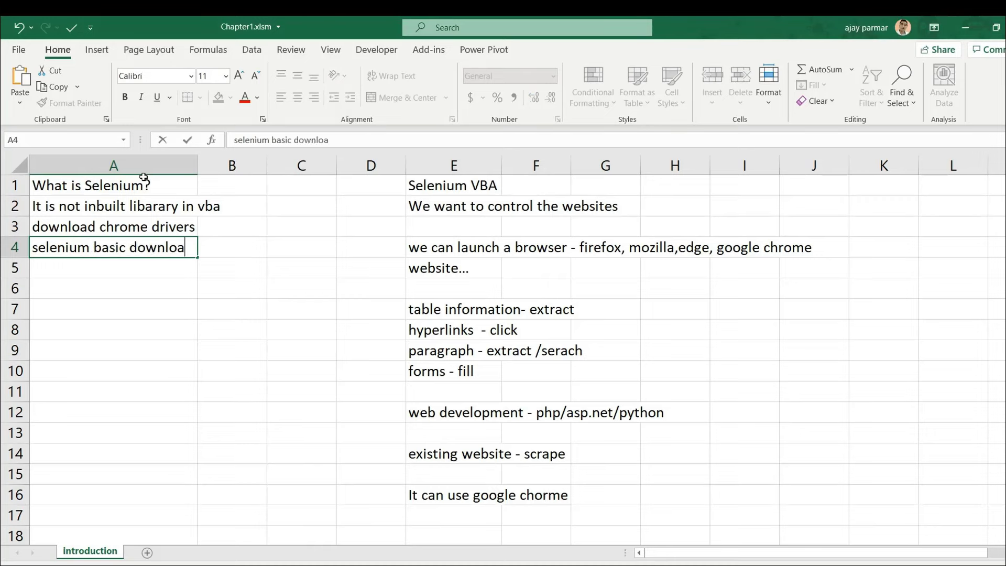
key(Return)
Step: Enter "vba - reference - add" in cell A5
text(vba )
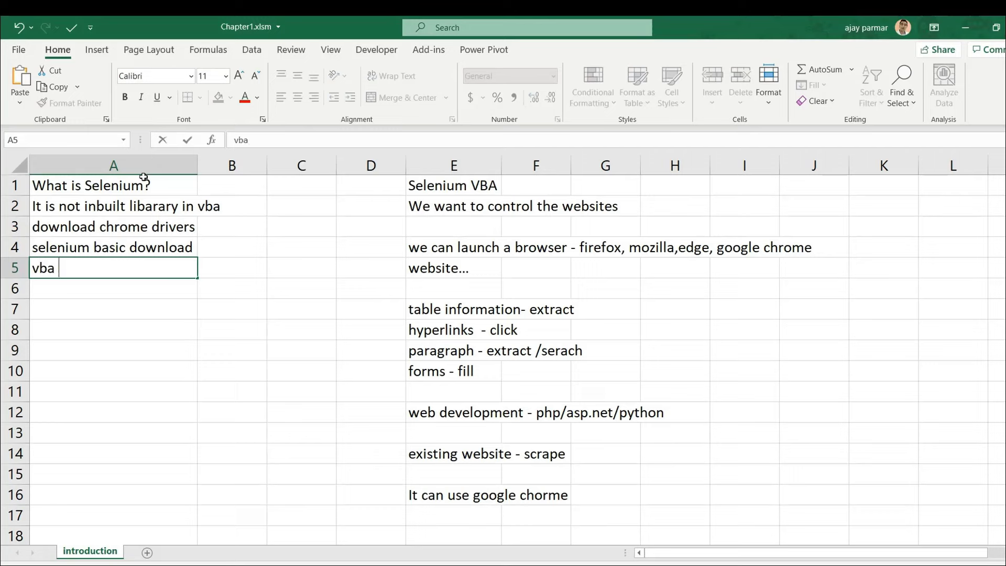
text(- reference)
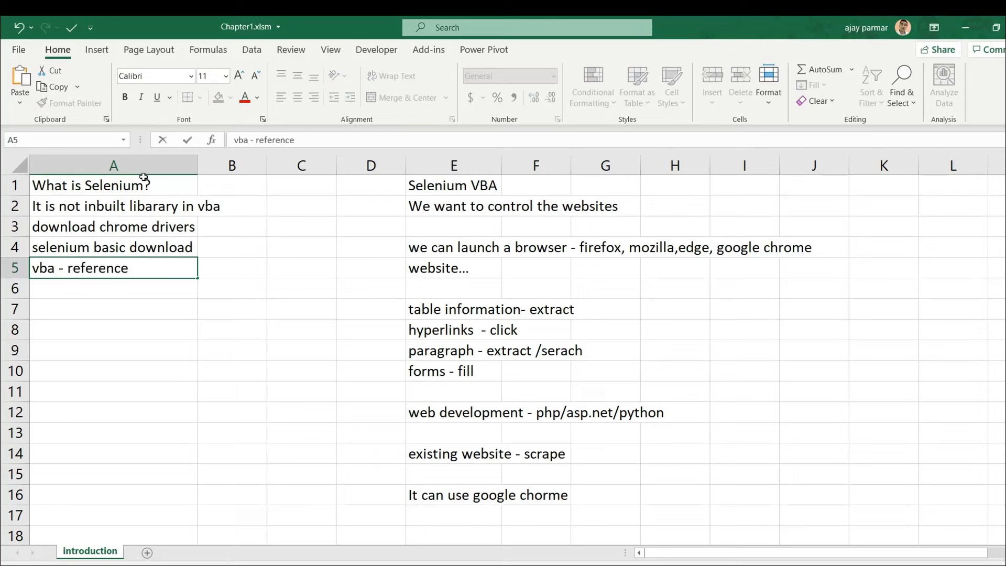
text( - add)
key(Return)
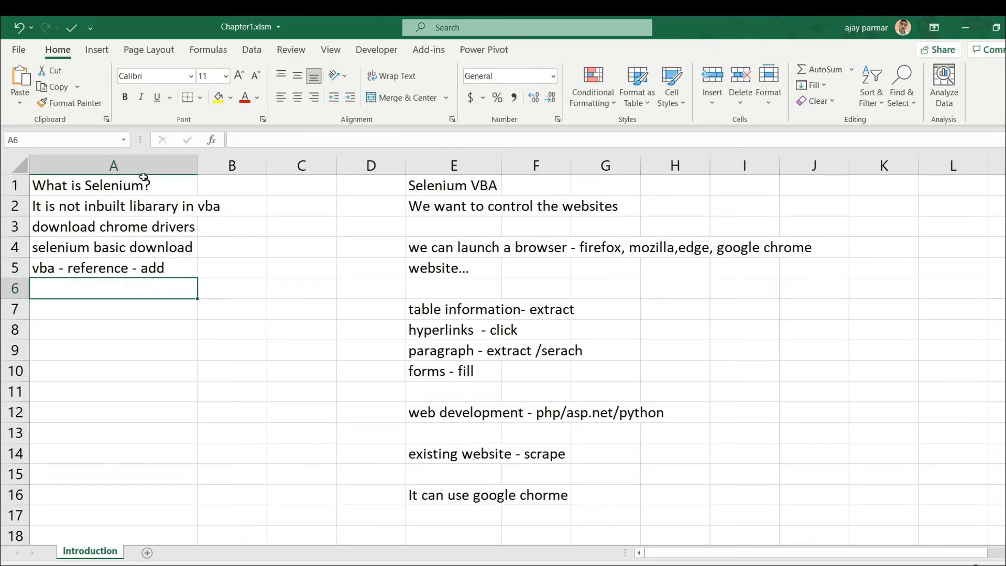
Step: Widen column A further so that the full text of cell A2 fits inside it
click(110, 180)
key(Down)
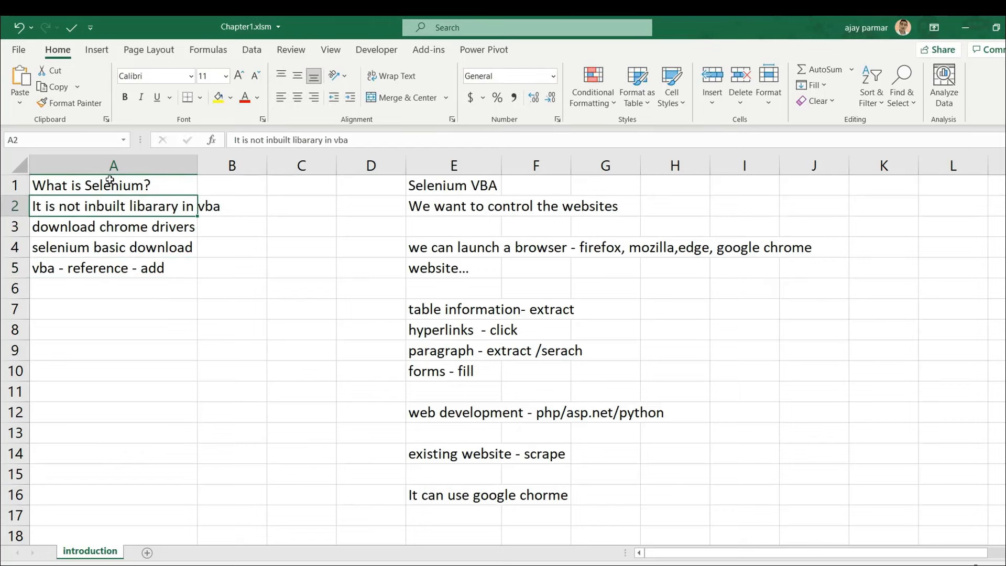
drag(197, 166, 257, 166)
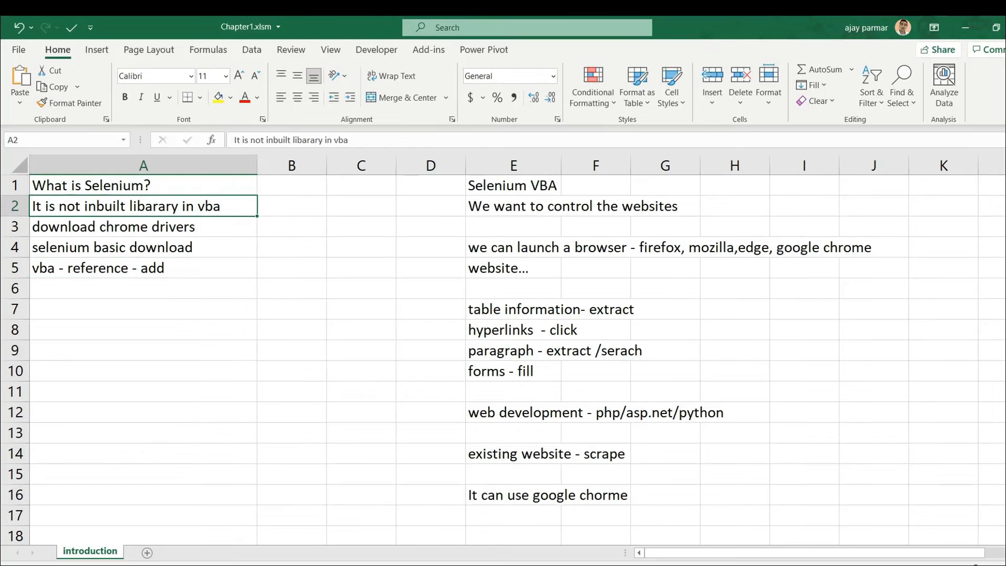
Step: Open the Visual Basic editor for the workbook and bring up the project's References dialog
scroll(377, 265, down, 1)
click(377, 265)
click(375, 49)
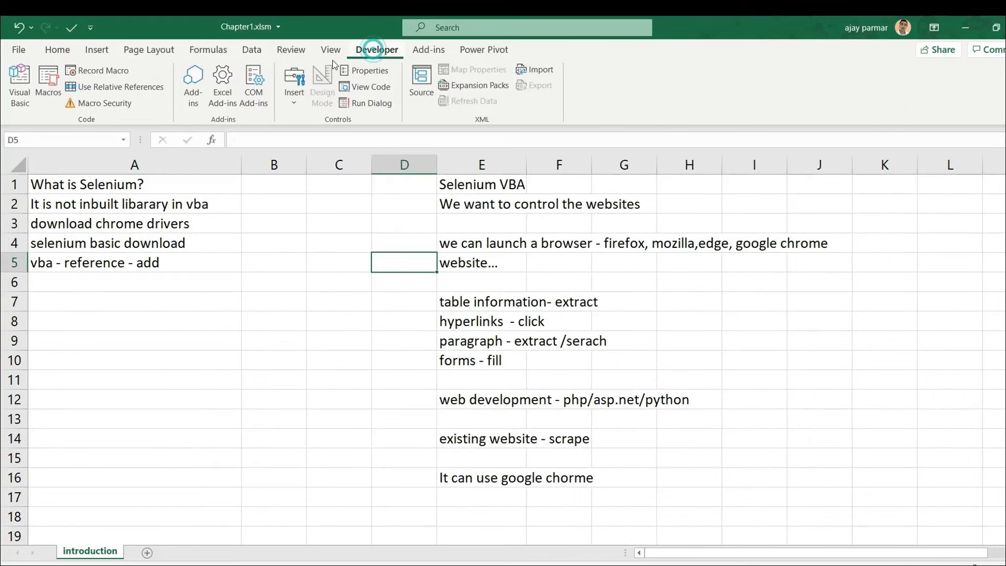
key(alt+F11)
click(595, 52)
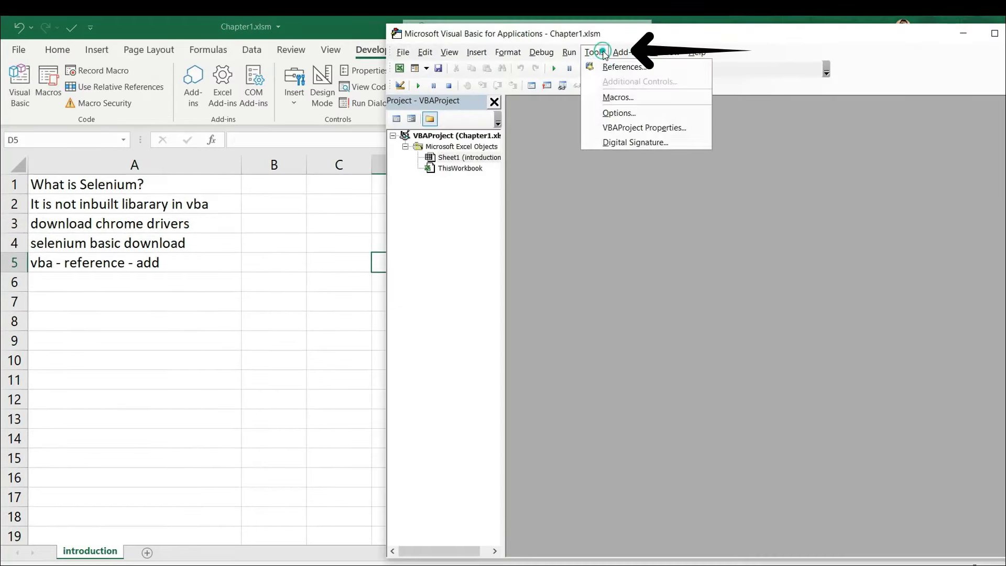
click(624, 67)
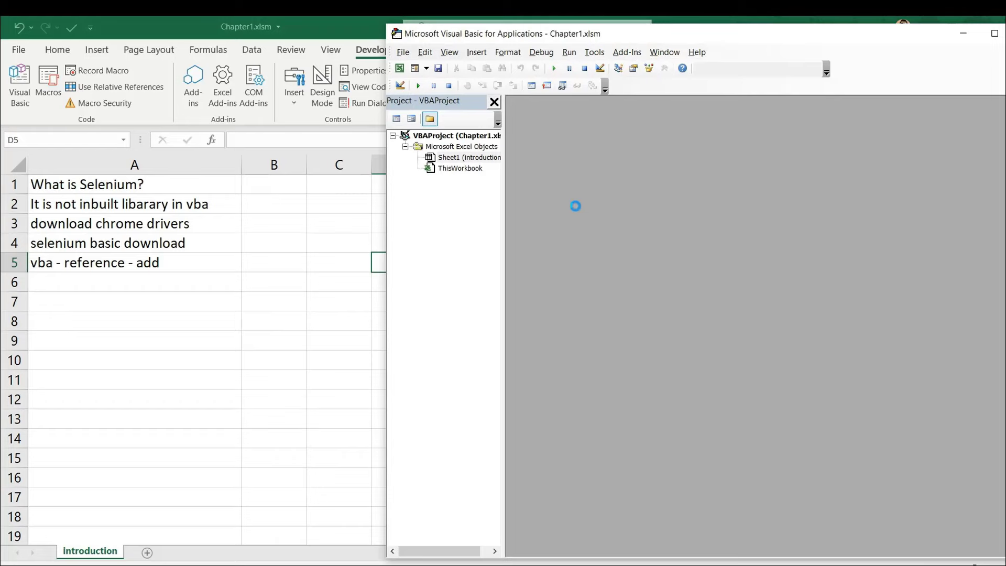
Step: Enable Selenium Type Library in the VBA project's available references and apply the change
click(477, 234)
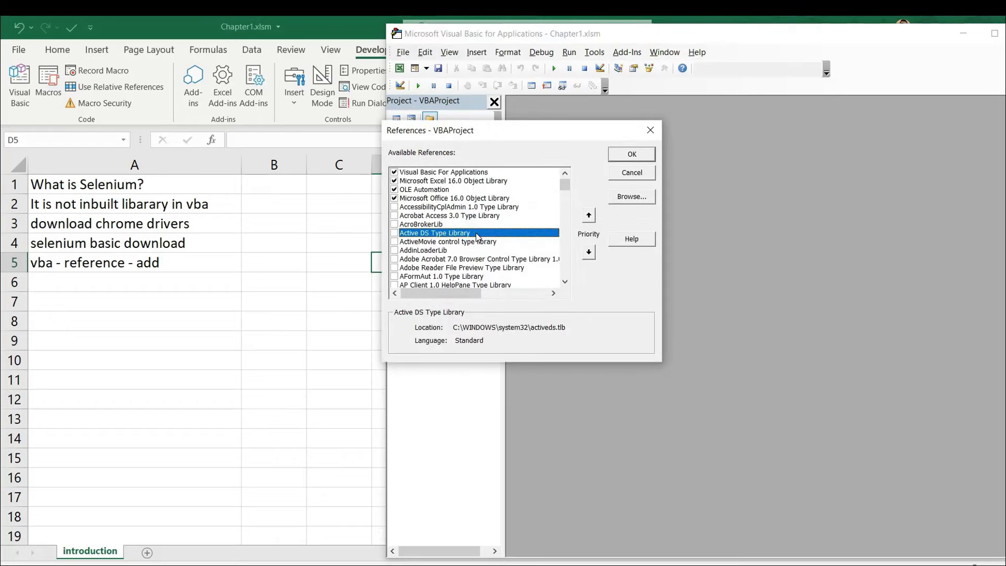
key(v)
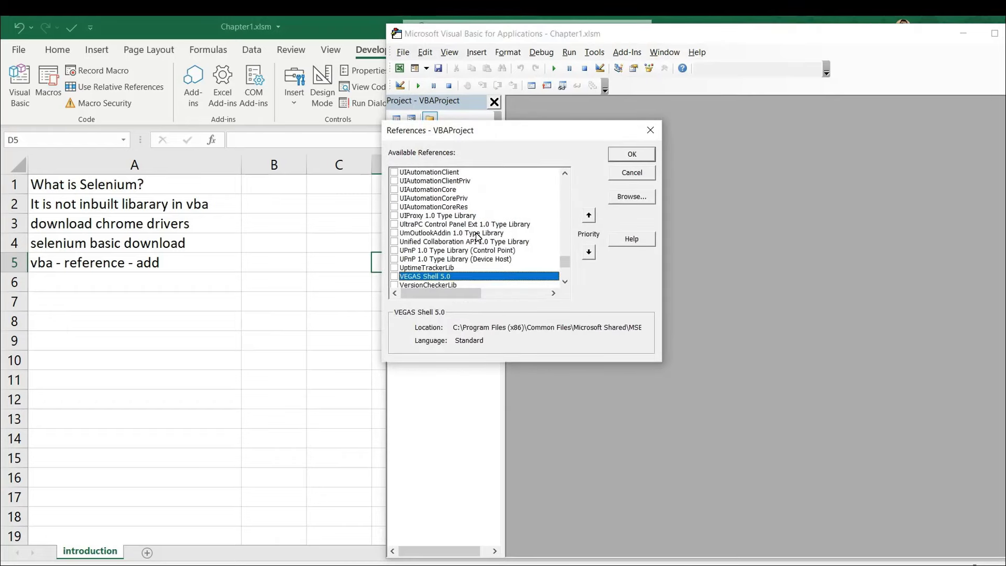
key(s)
key(Down)
key(Down)
key(Down)
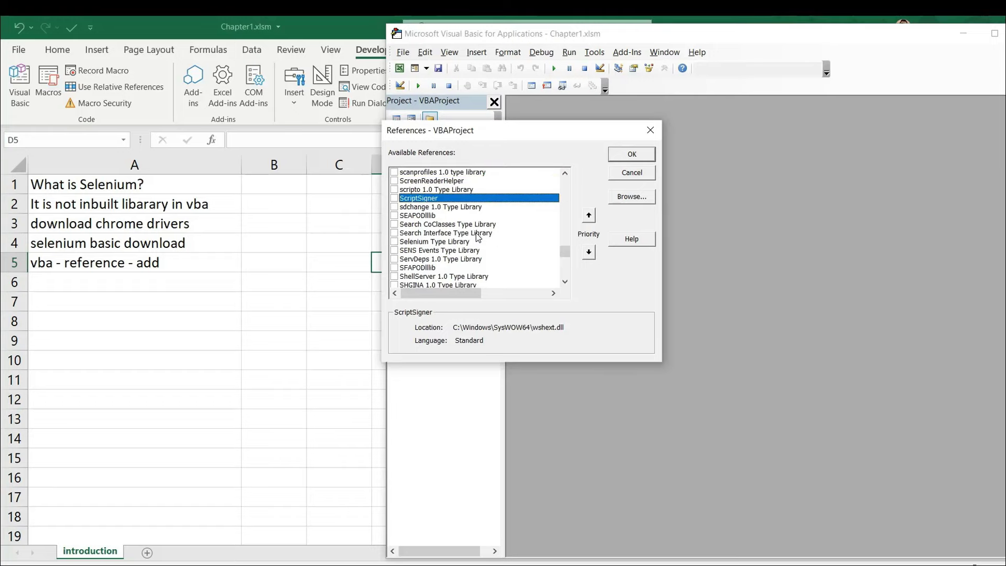
key(Down)
key(Down)
key(Down)
key(Down)
key(Down)
key(Down)
key(Down)
key(Down)
key(Down)
key(Down)
key(Down)
key(Down)
key(Down)
key(Down)
key(Down)
key(Down)
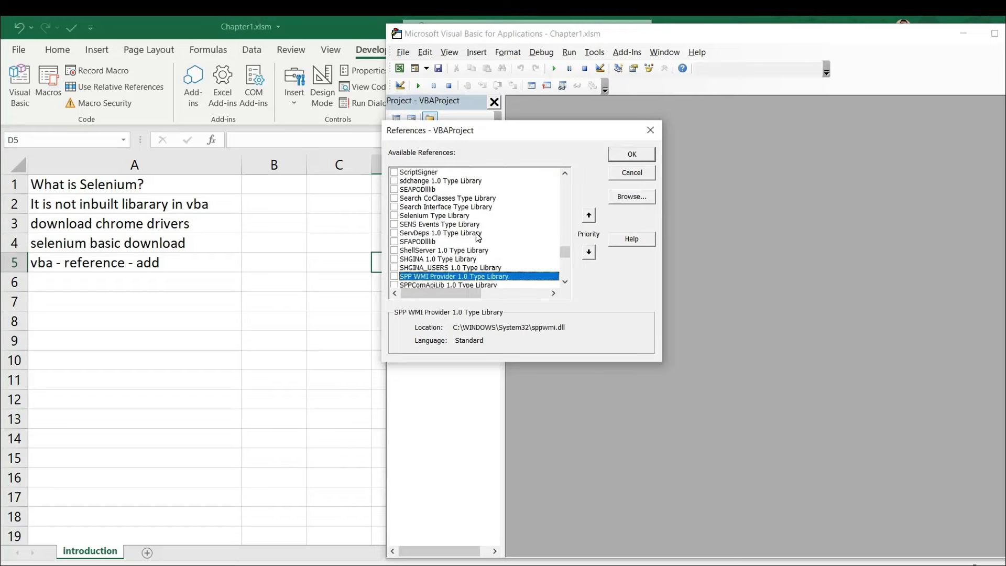
key(Down)
key(Down)
key(Down)
key(Down)
key(Down)
key(Down)
key(Down)
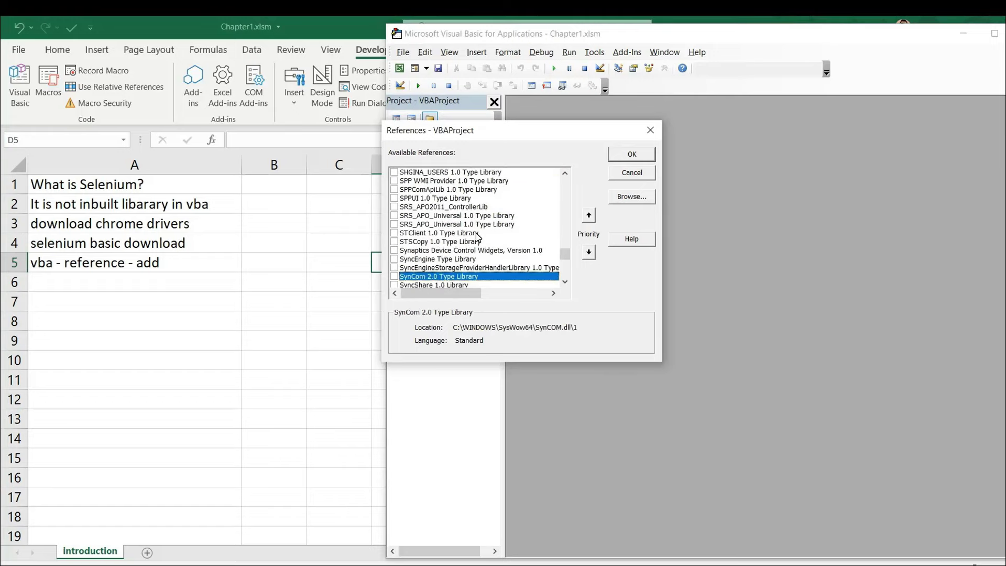
key(Down)
key(Down)
key(Down)
key(Down)
key(Down)
key(Down)
key(Down)
key(Down)
key(Down)
key(Down)
key(Down)
key(Down)
key(Down)
key(Up)
key(Up)
key(Up)
key(Up)
key(Up)
key(Up)
key(Up)
key(Up)
key(Up)
key(Up)
key(Up)
key(Up)
key(Up)
key(Up)
key(Up)
key(Up)
key(Up)
key(Up)
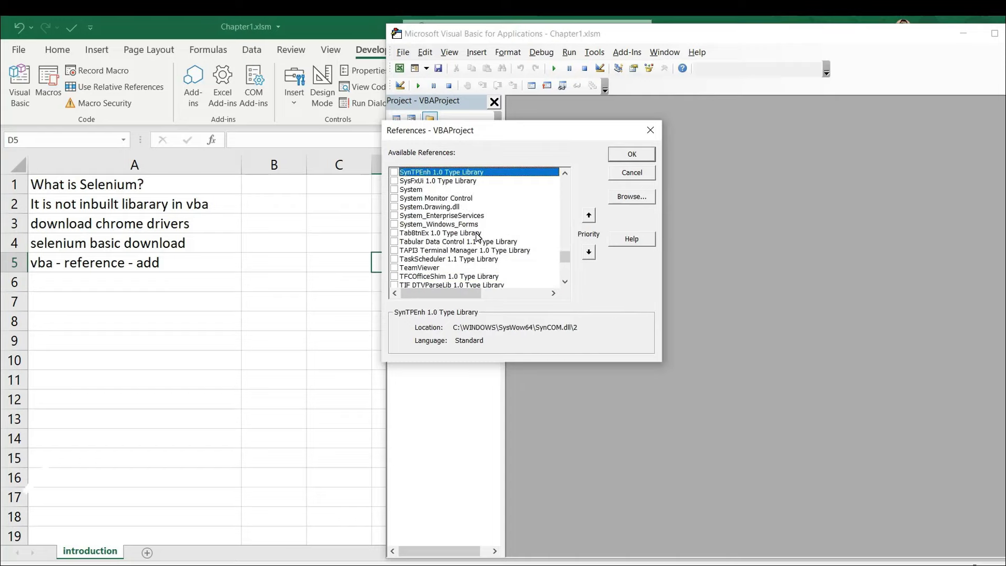
key(Up)
key(Up)
key(Up)
key(Up)
key(Up)
key(Up)
key(Up)
key(Up)
key(Up)
key(Up)
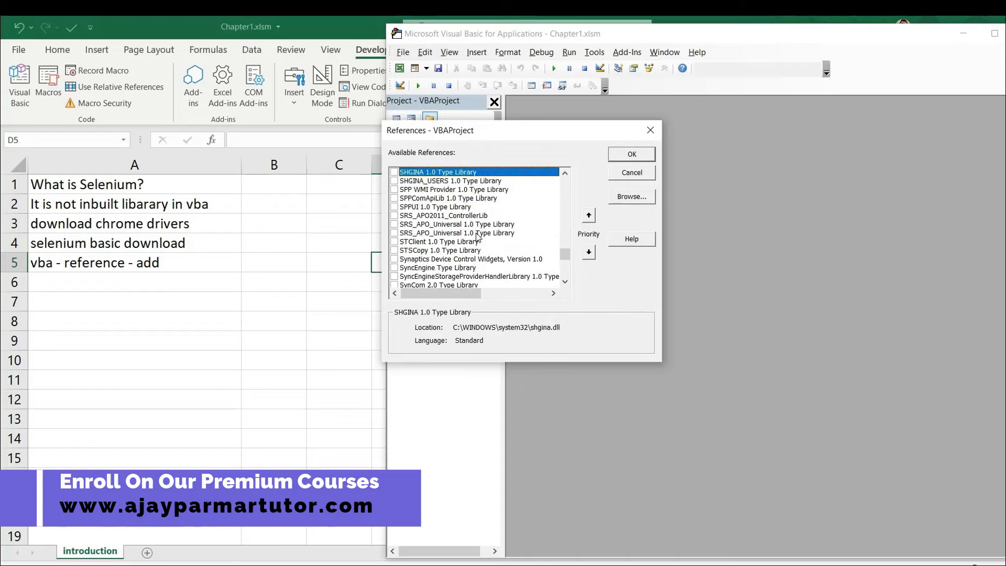
key(Up)
key(Up)
key(Up)
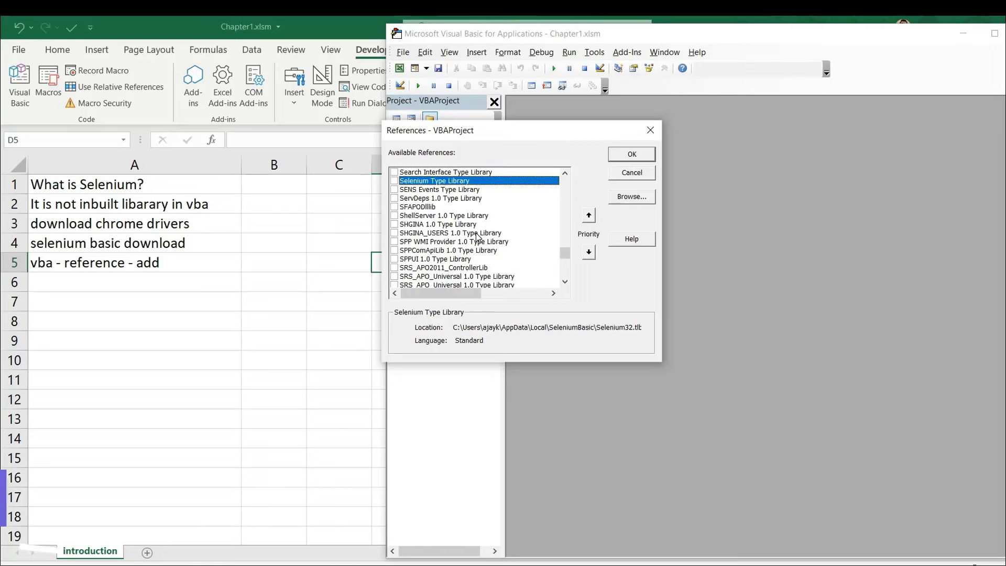
click(394, 181)
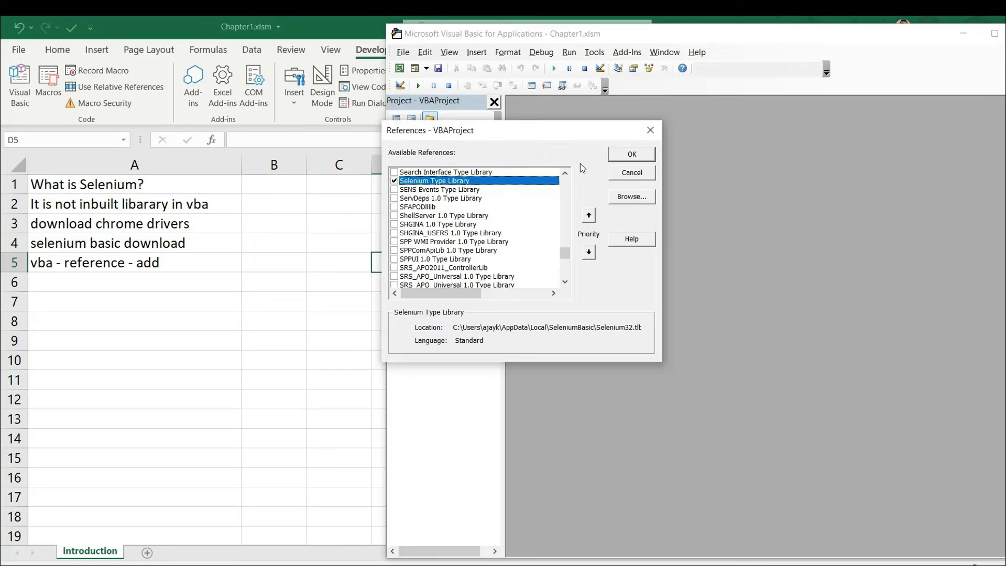
click(644, 154)
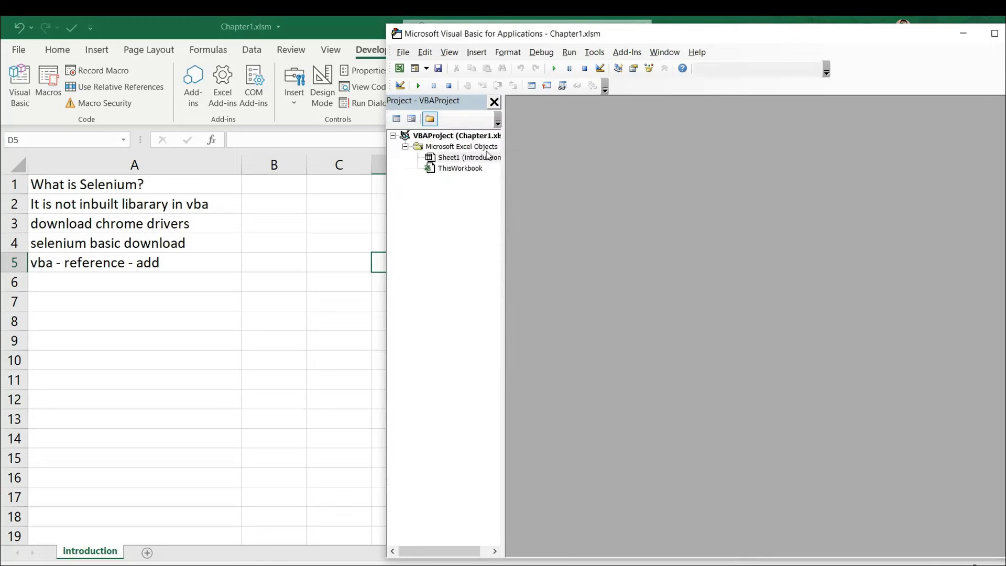
Step: Insert a new standard code module into the workbook's VBA project
click(476, 52)
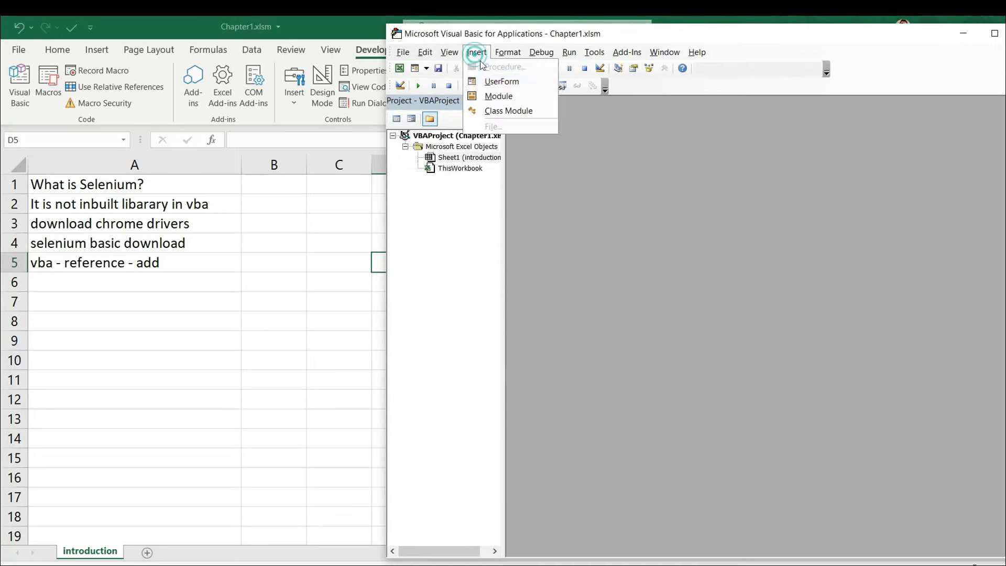
click(503, 96)
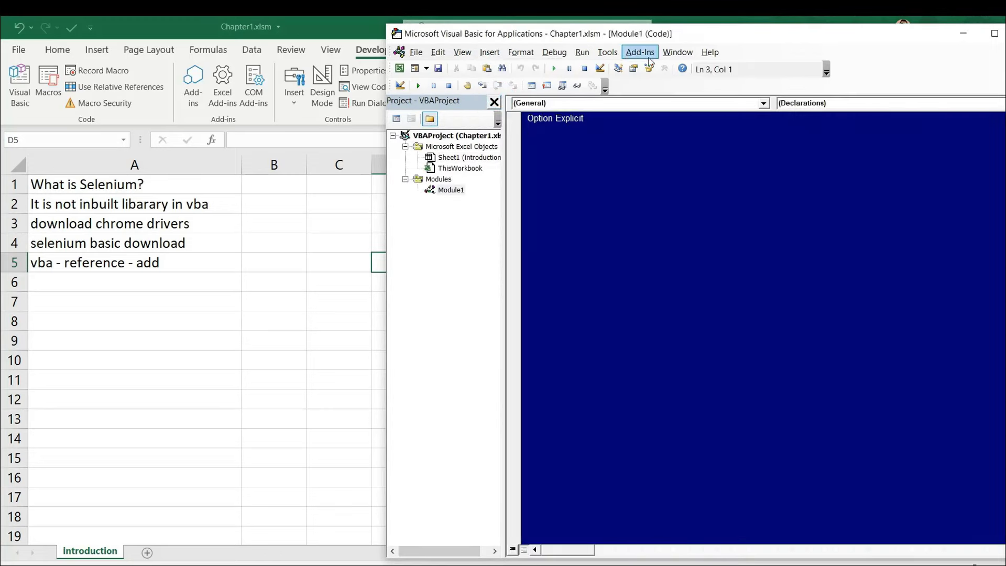
Step: Bring up the Object Browser for the Selenium library and examine the EdgeDriver, FirefoxDriver, IEDriver and ChromeDriver classes
click(650, 69)
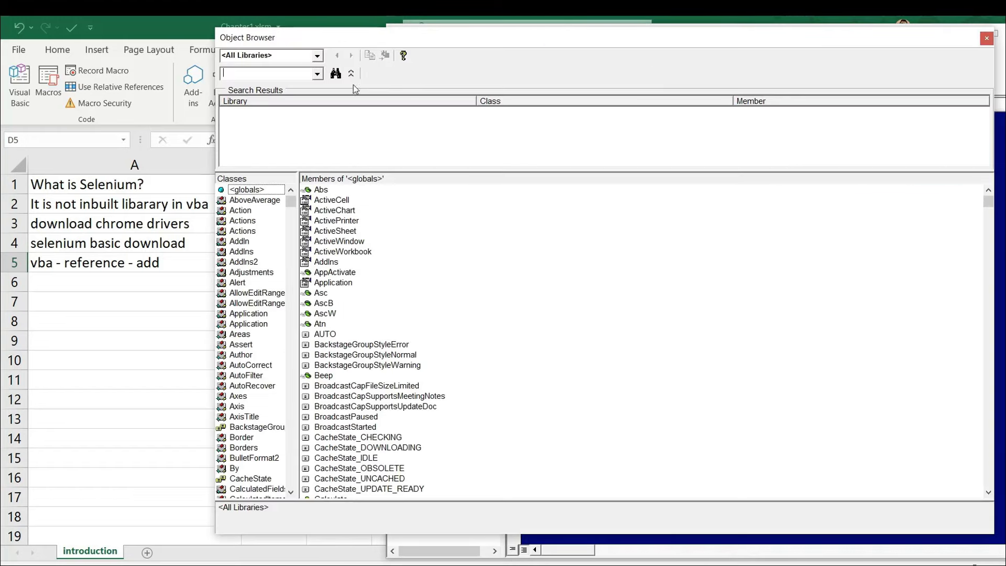
click(318, 57)
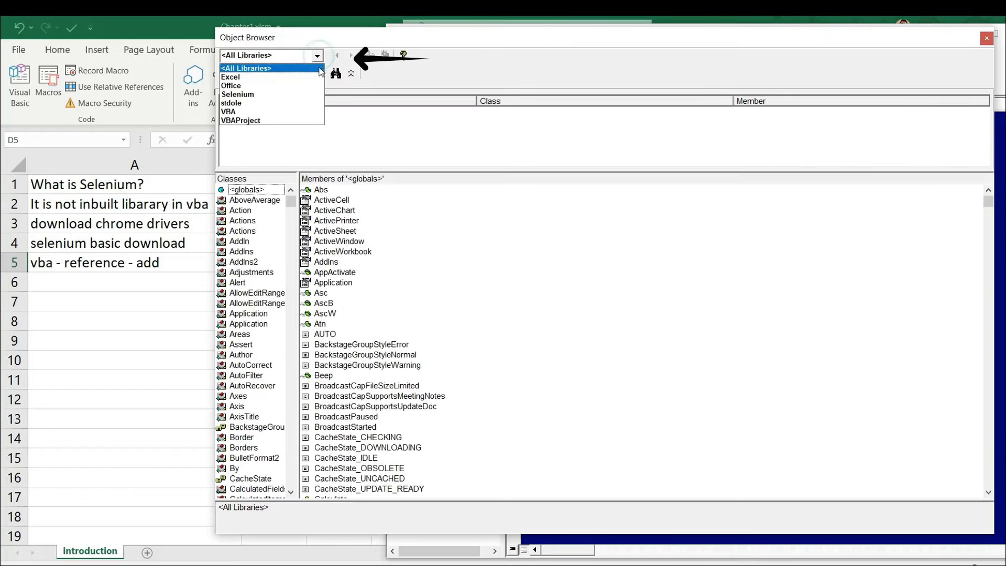
click(250, 96)
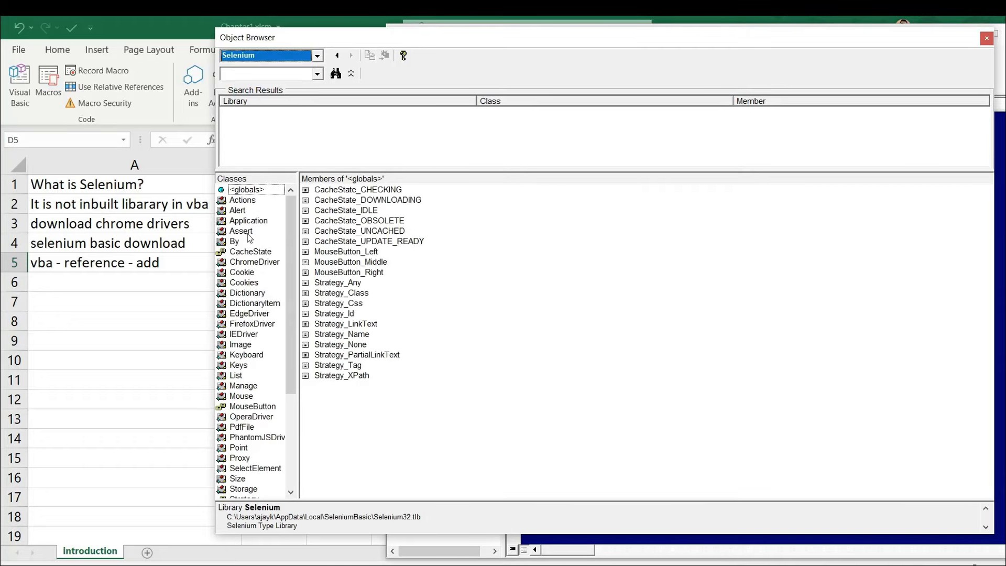
click(250, 314)
click(267, 325)
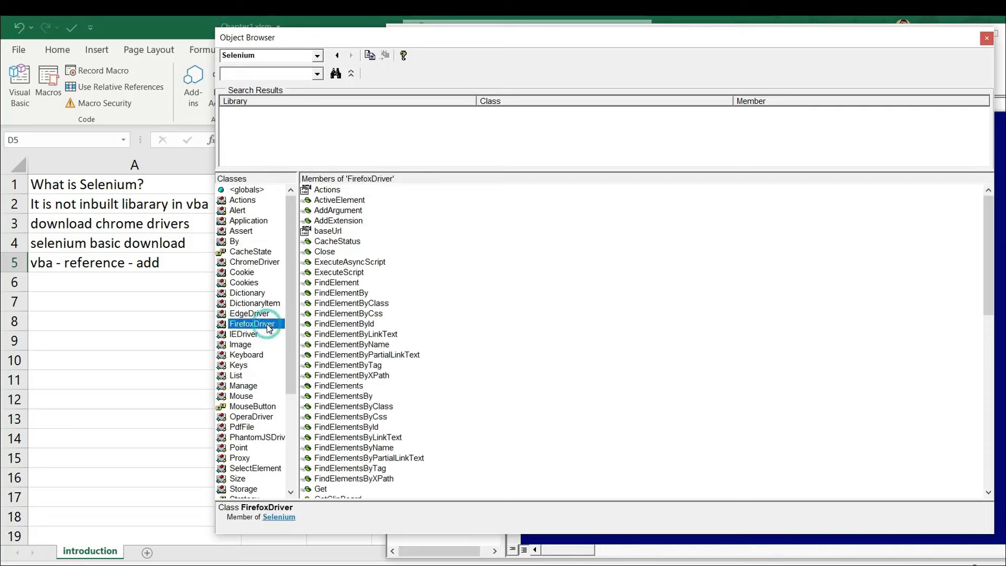
click(250, 335)
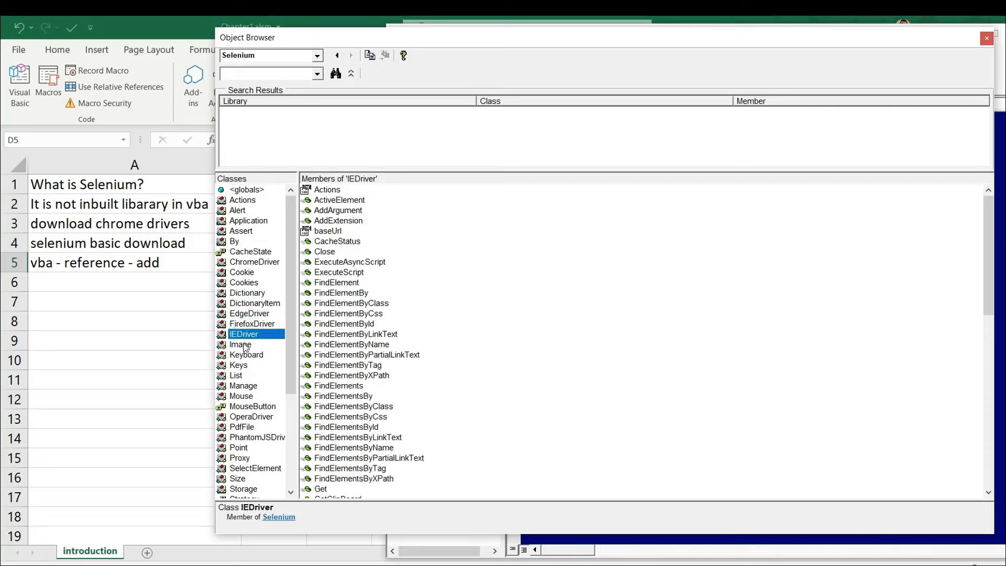
click(254, 263)
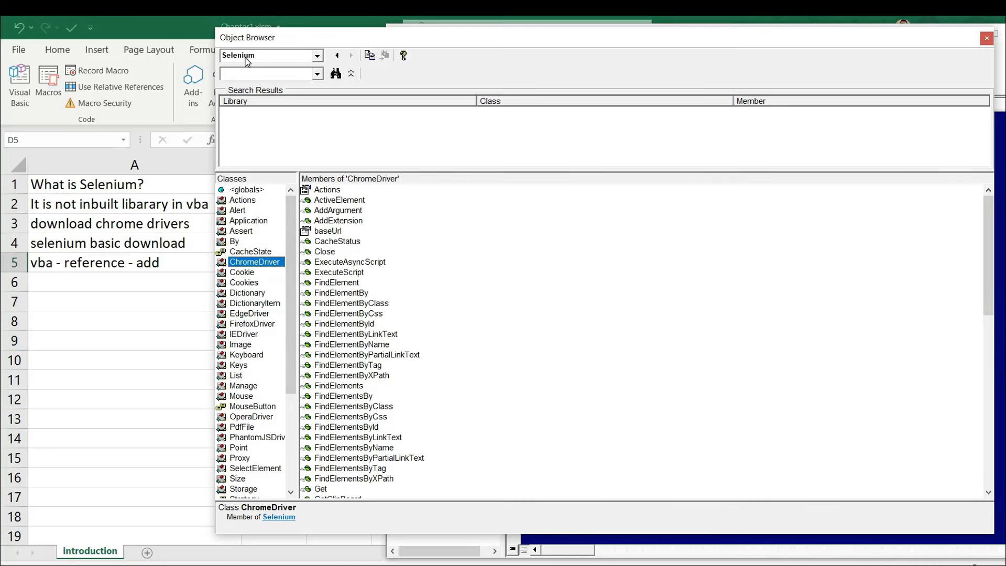
Step: Inspect the ChromeDriver members ExecuteScript, FindElementByName and Get, and close the Object Browser
click(340, 272)
click(347, 346)
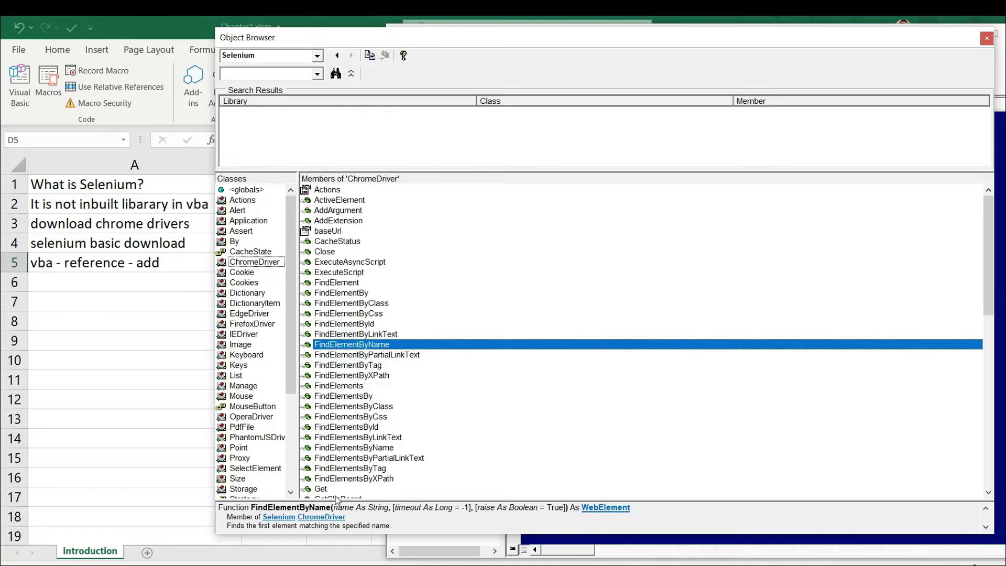
click(324, 489)
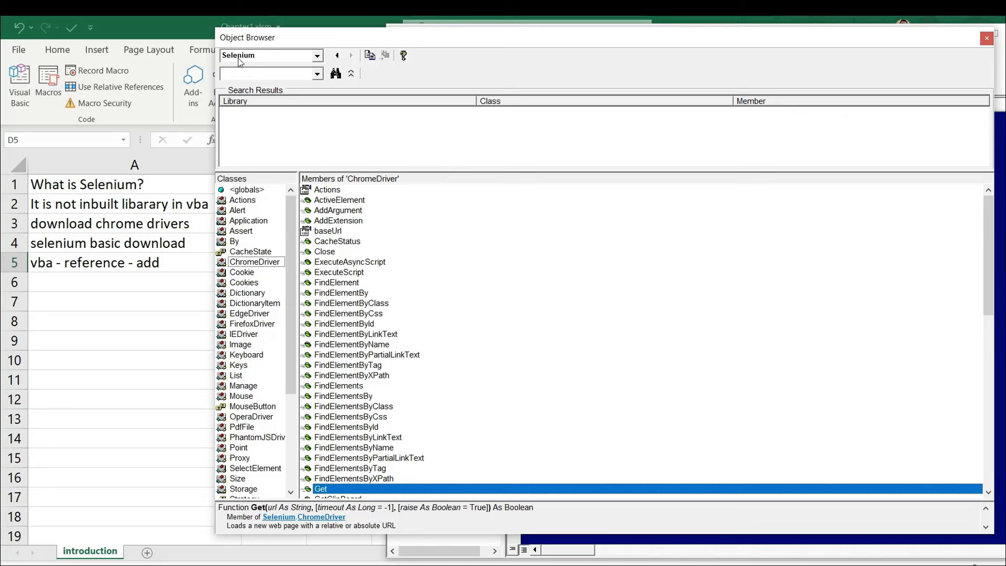
click(985, 40)
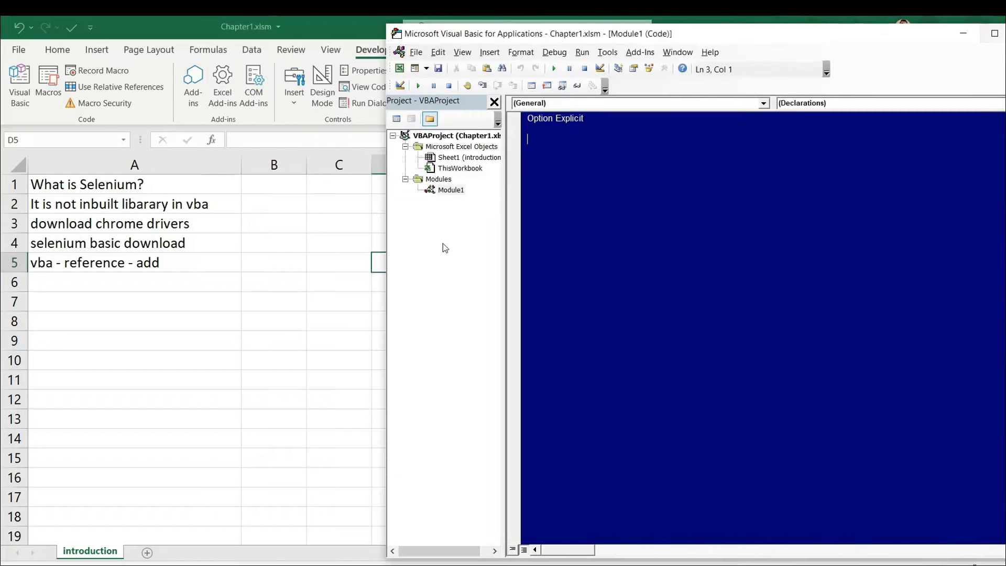
Step: Remove the Selenium Type Library reference from the VBA project
click(608, 52)
click(626, 64)
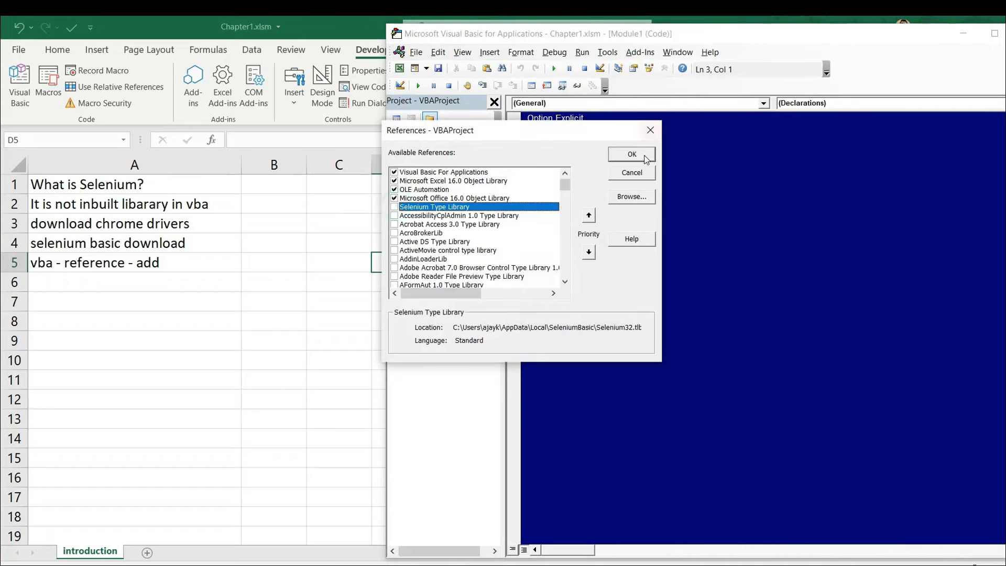
click(646, 156)
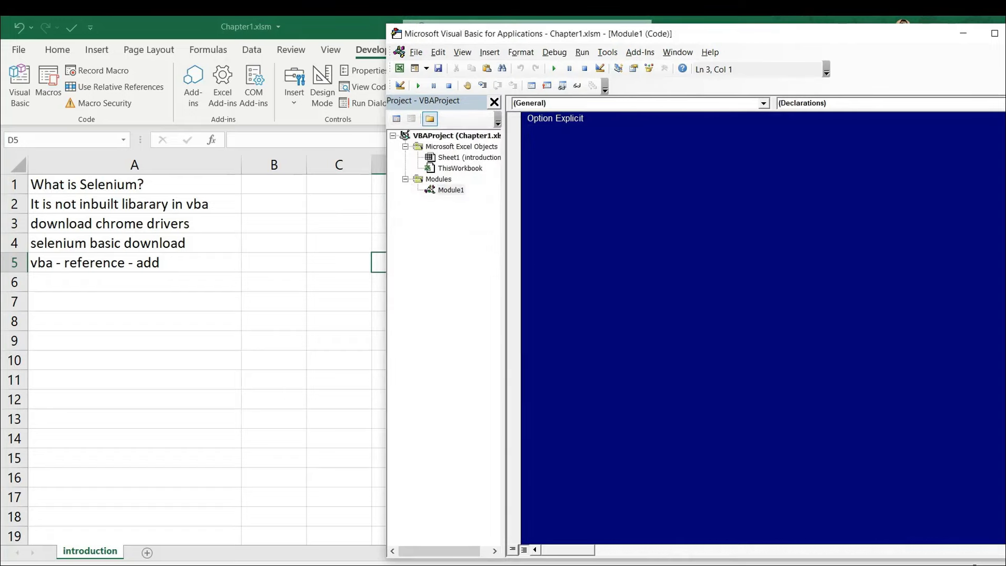
Step: Check which libraries the Object Browser offers without the Selenium reference, and return to the introduction worksheet
click(649, 69)
click(317, 56)
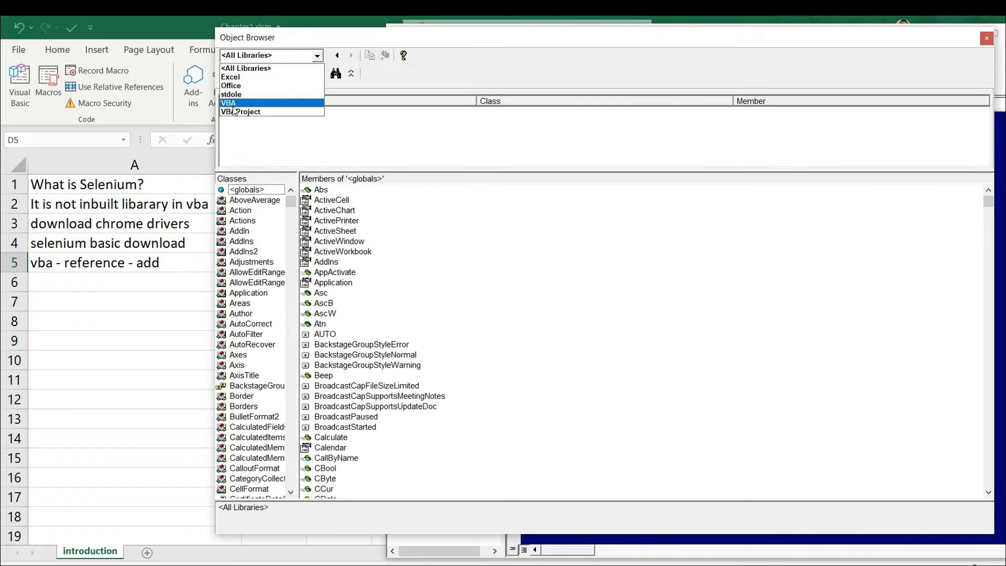
click(405, 151)
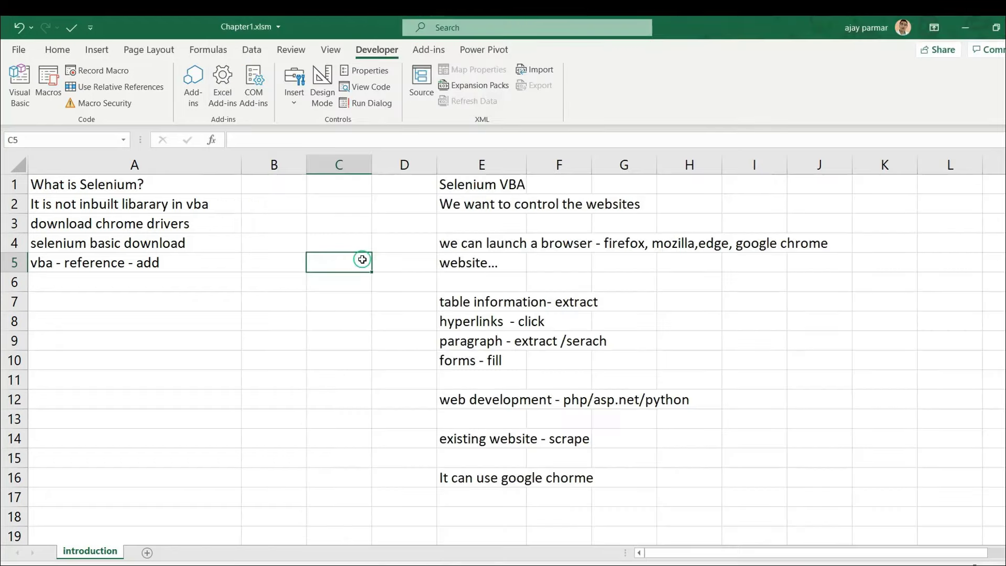
Step: Switch to File Explorer and open the SeleniumBasic folder inside the user profile's AppData\Local folder
click(192, 361)
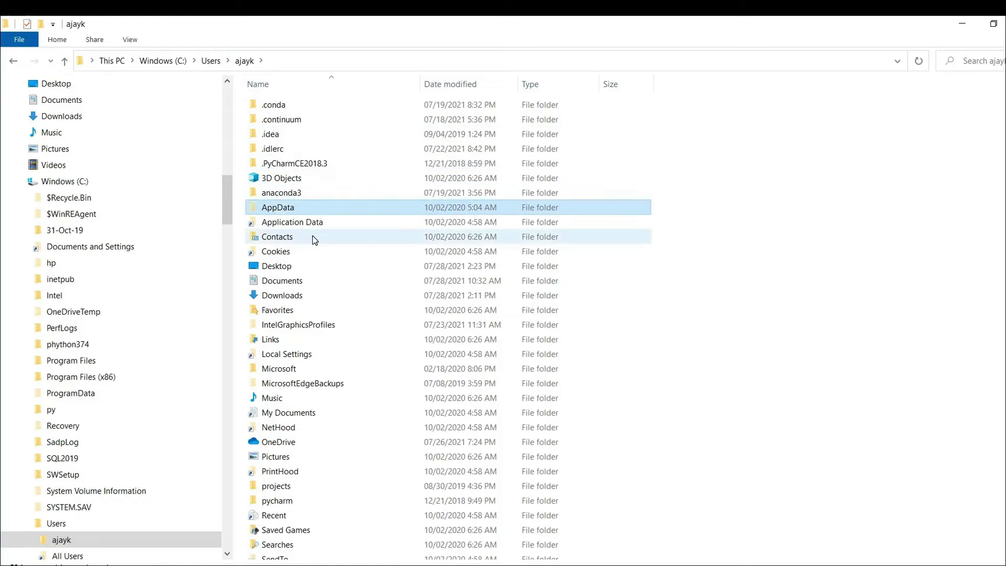
click(298, 222)
click(282, 212)
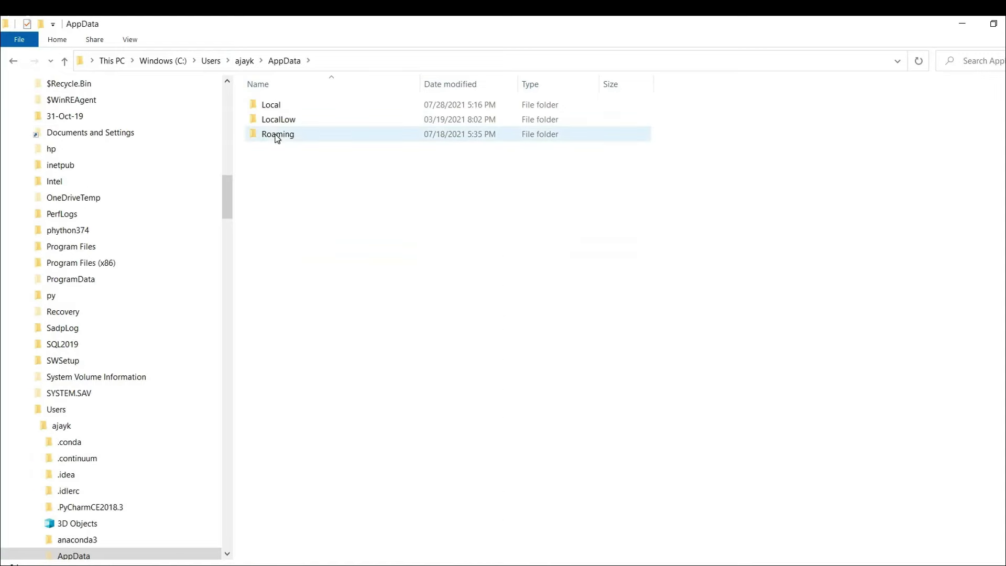
double_click(270, 106)
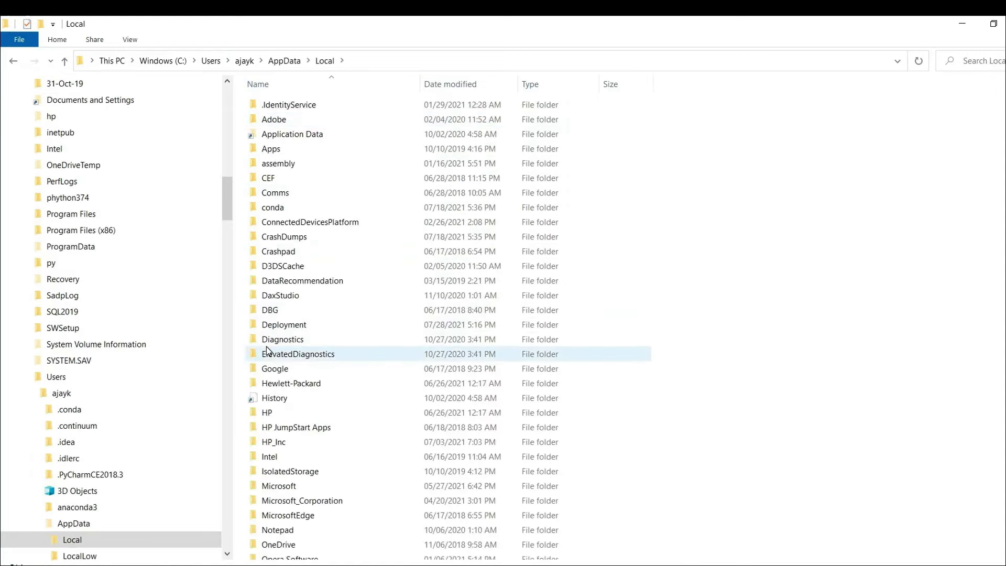
click(285, 490)
scroll(285, 490, down, 6)
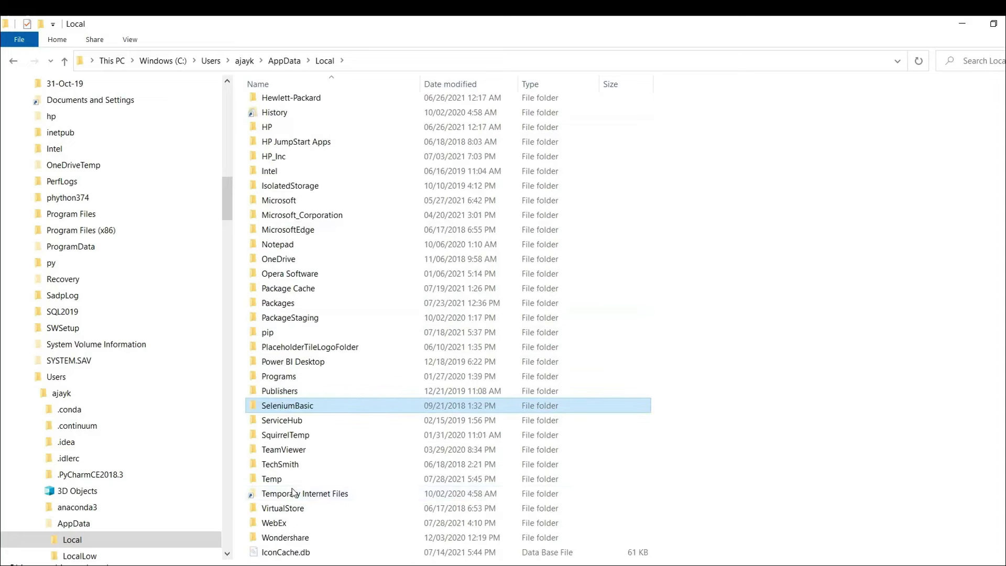
double_click(296, 407)
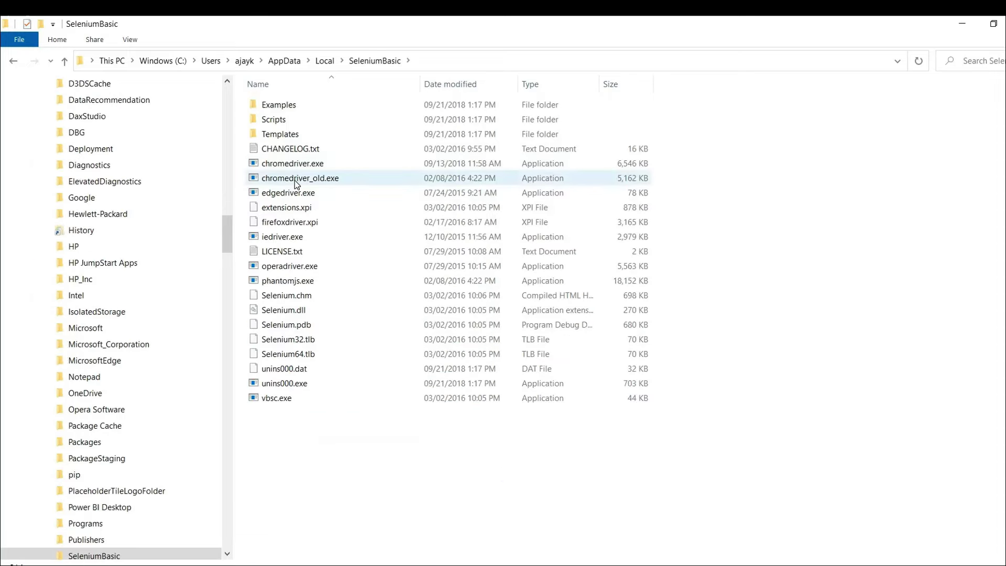
Step: Examine chromedriver.exe, edgedriver.exe, iedriver.exe and operadriver.exe in the SeleniumBasic folder, and go back to the parent Local folder
click(295, 165)
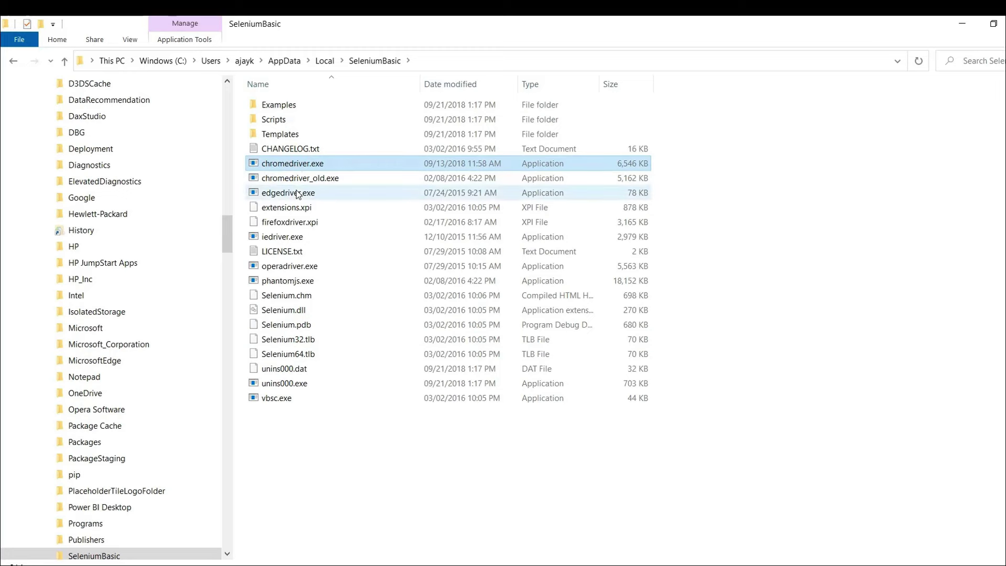
click(296, 194)
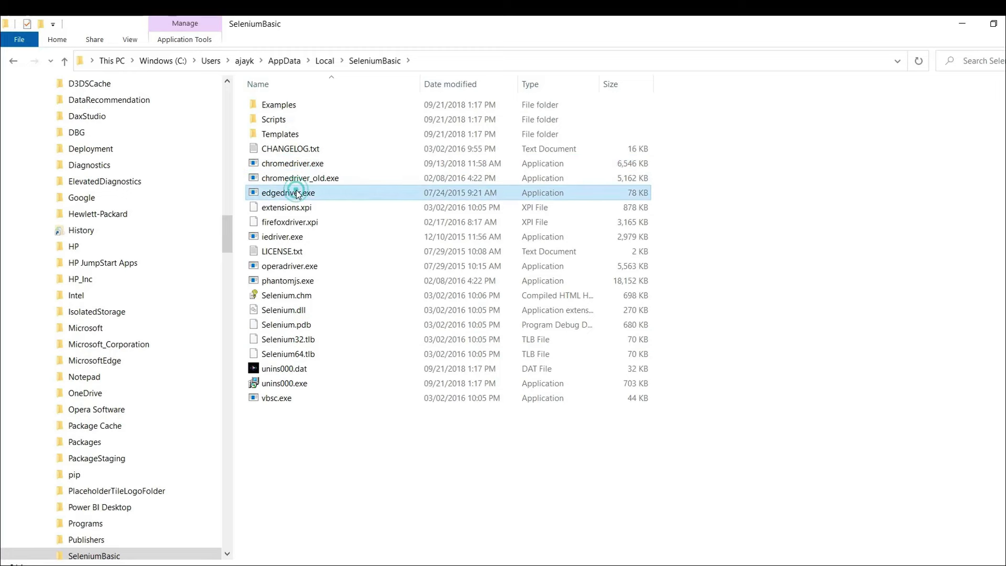
click(273, 238)
click(271, 270)
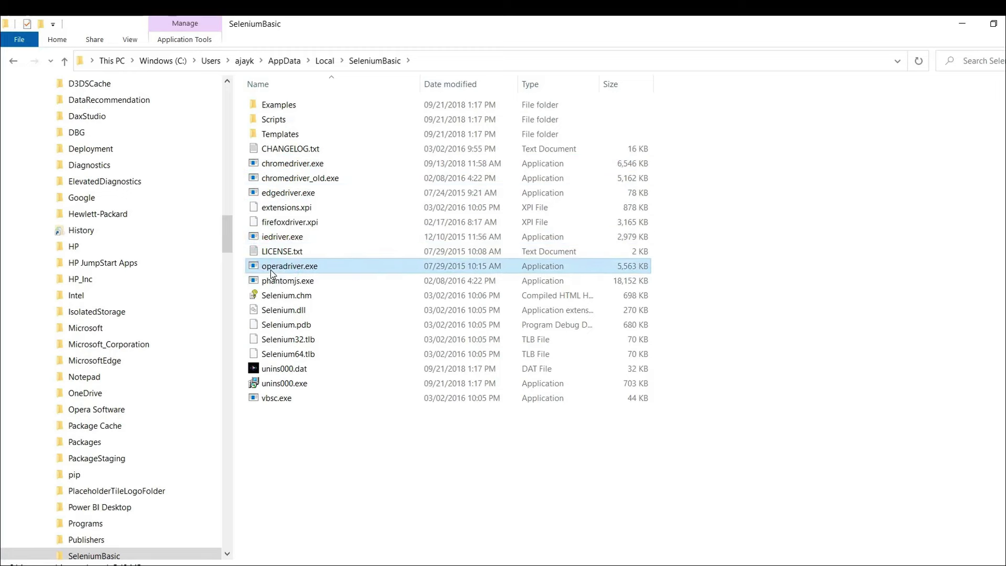
click(328, 63)
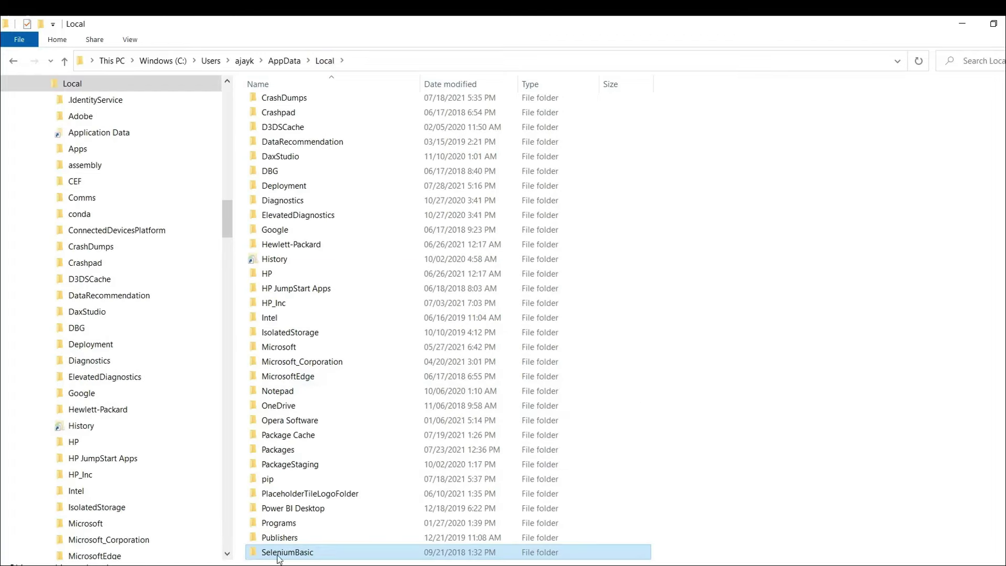
scroll(278, 498, down, 2)
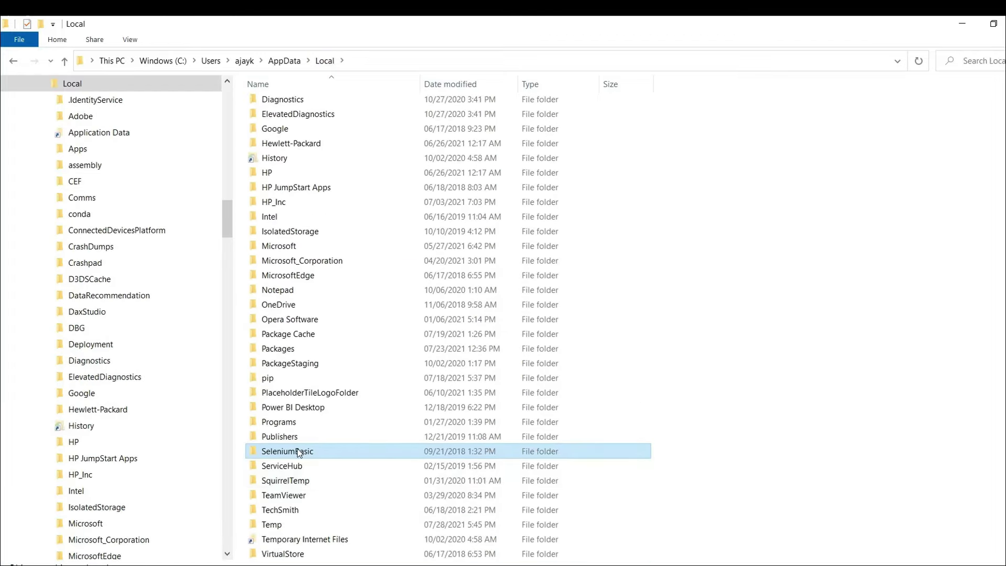
Step: Delete the SeleniumBasic folder from the Local folder and switch to the VBA editor
key(Delete)
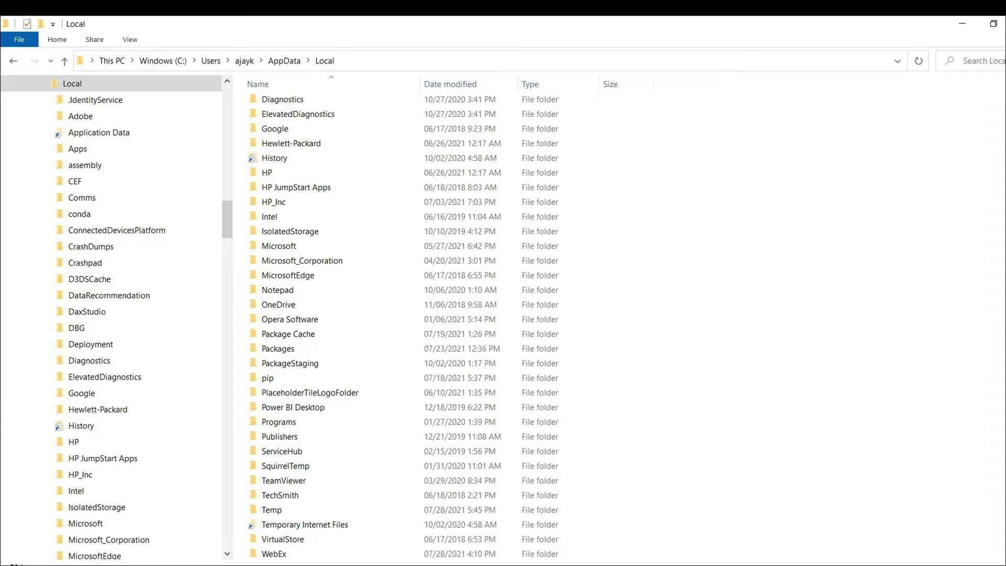
key(alt+Tab)
Step: Try to add the Selenium Type Library reference to the VBA project
click(605, 57)
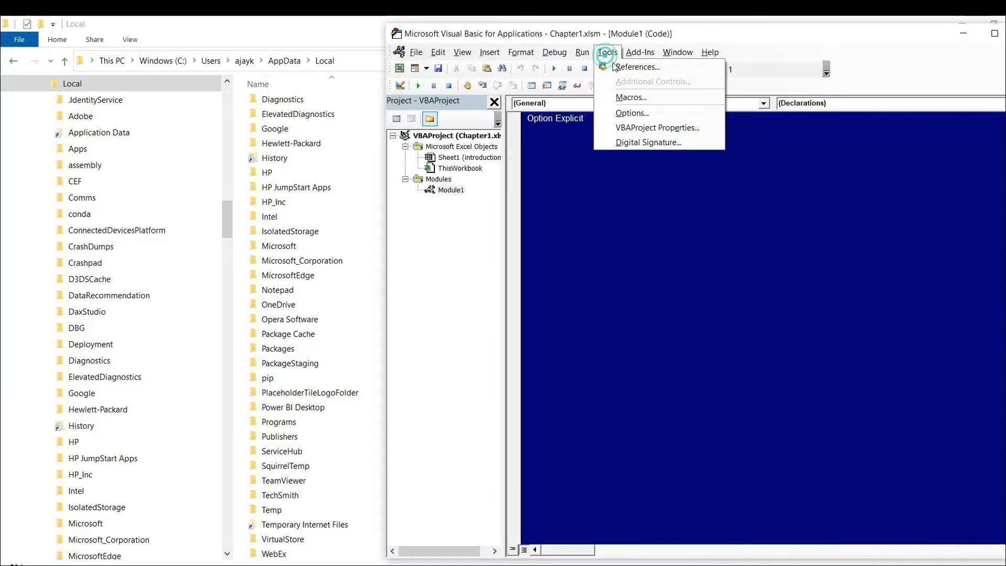
click(619, 68)
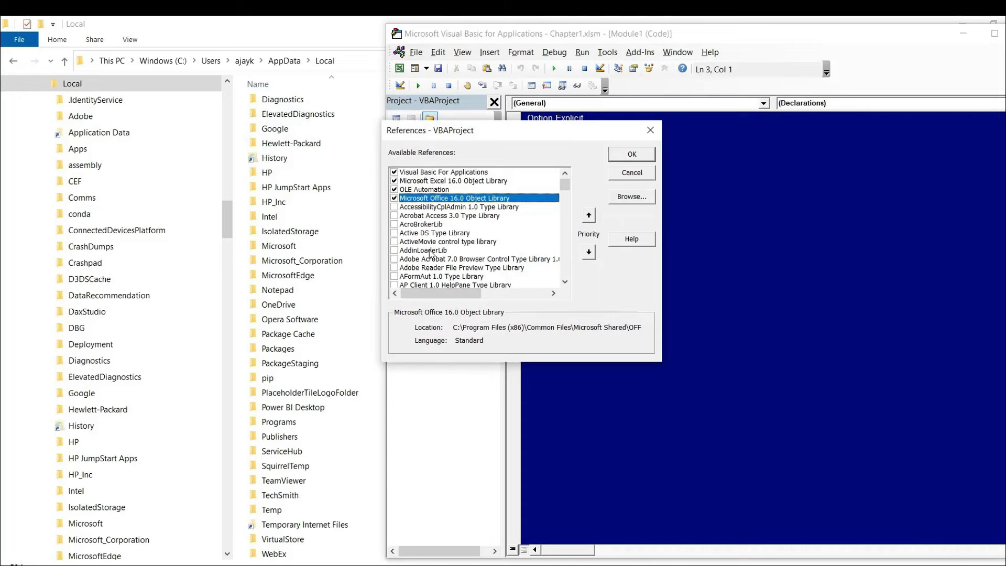
click(427, 251)
key(s)
key(Down)
key(Down)
key(Down)
key(Down)
key(Down)
key(Down)
key(Down)
key(Down)
key(Down)
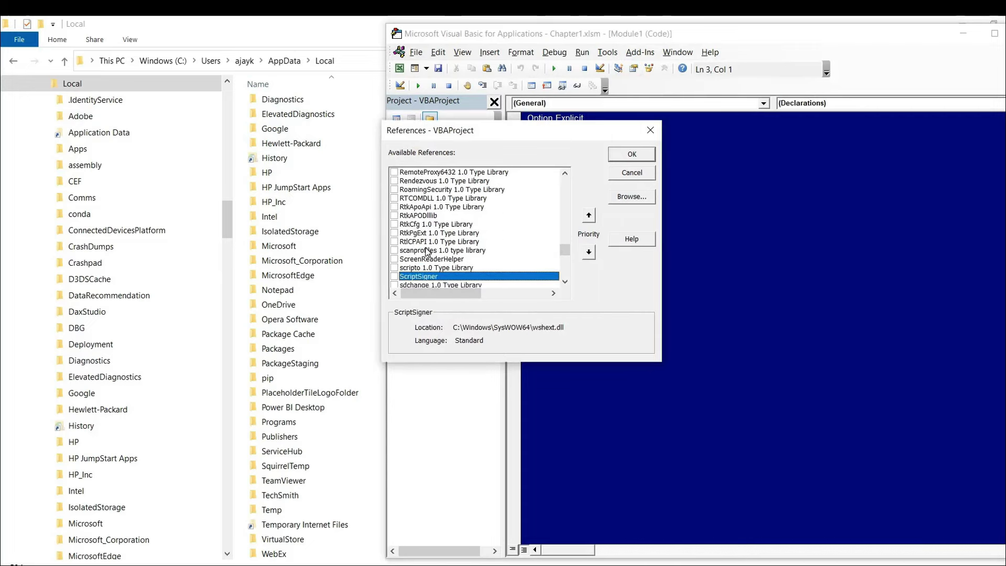
key(Up)
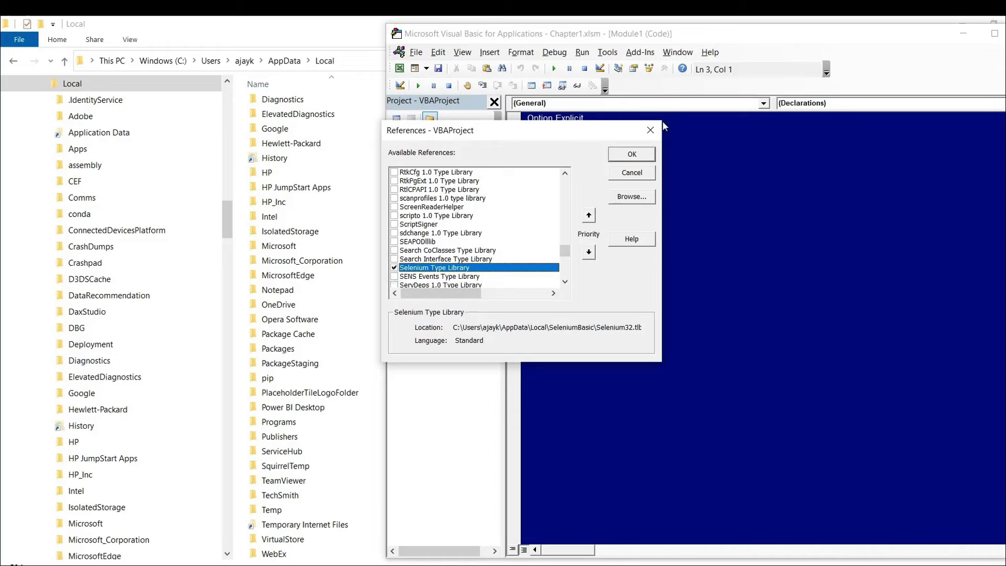
click(640, 153)
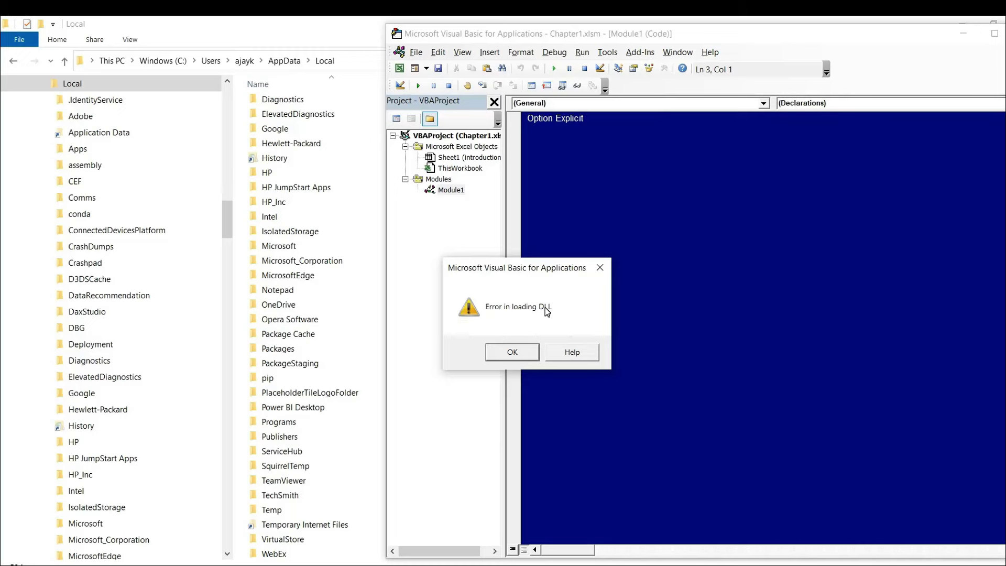
click(512, 352)
Step: Recheck which references are enabled in the VBA project and close the References dialog
click(605, 54)
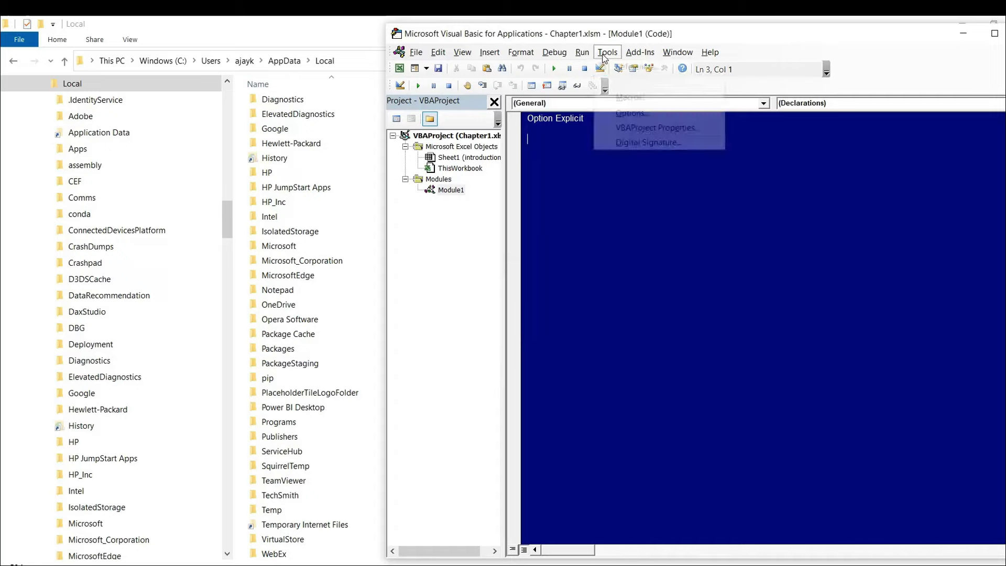
click(624, 67)
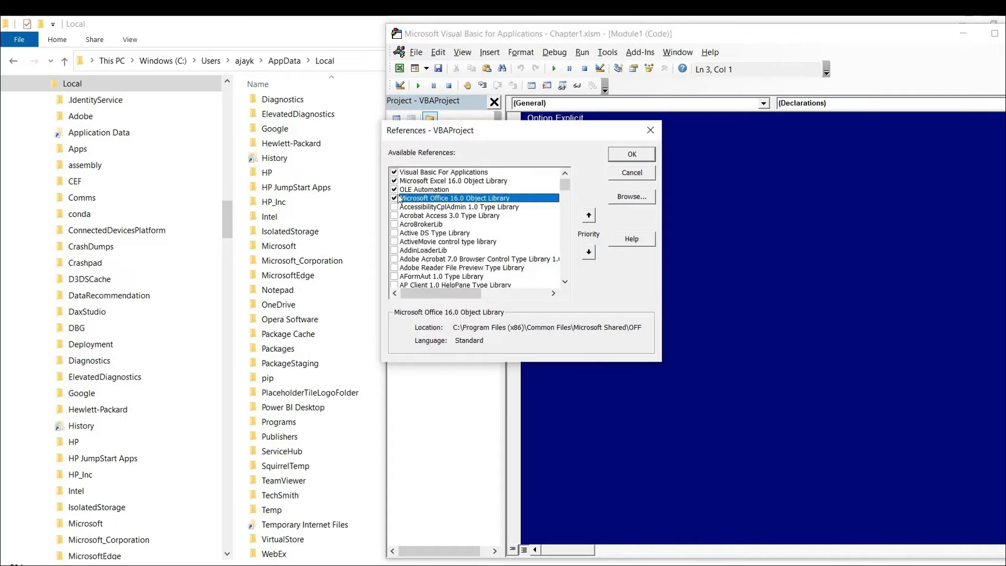
click(632, 173)
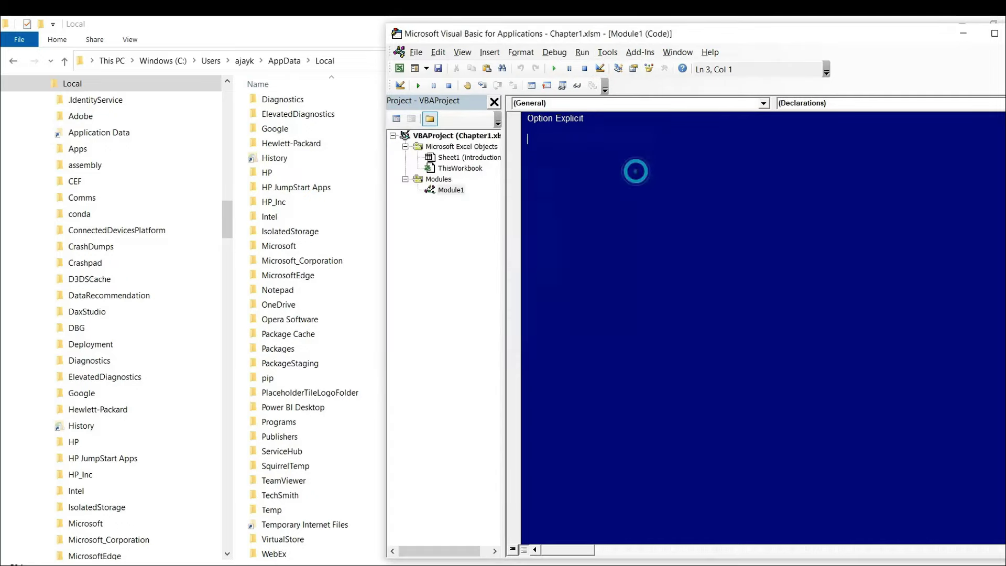
Step: Return to the introduction worksheet and review the Selenium setup notes in cells A1 to A4
click(960, 39)
click(680, 565)
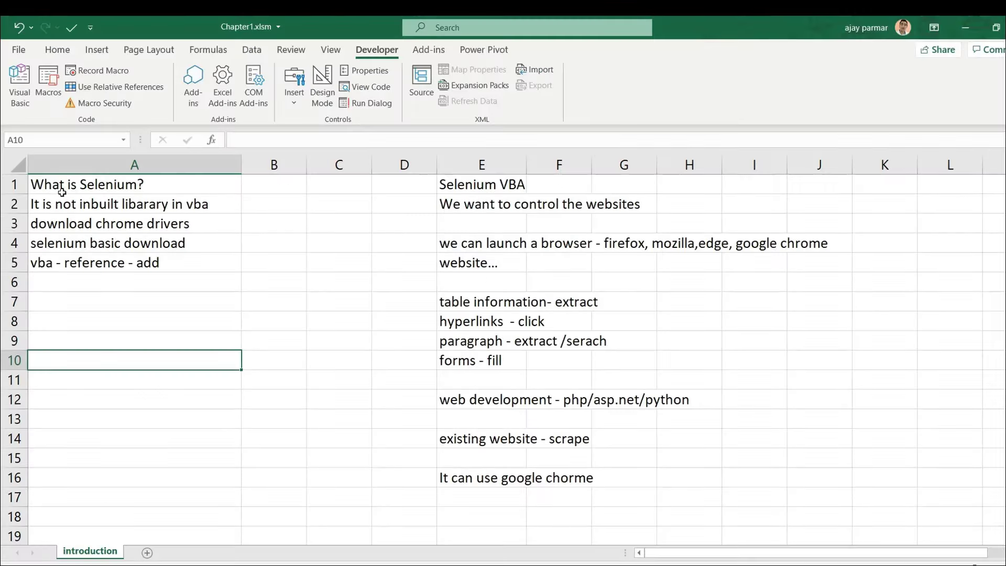
click(121, 185)
key(Down)
key(Down)
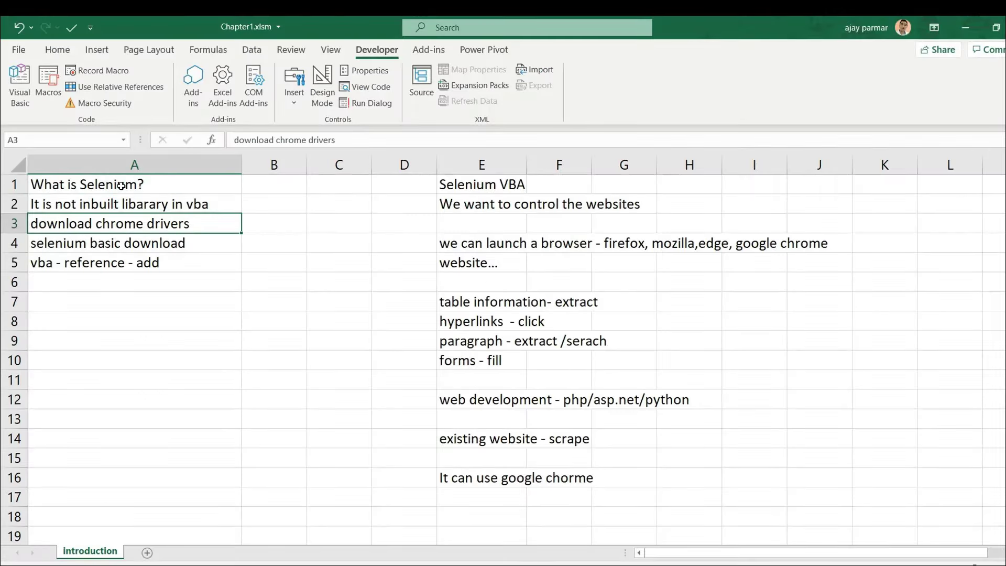
key(Down)
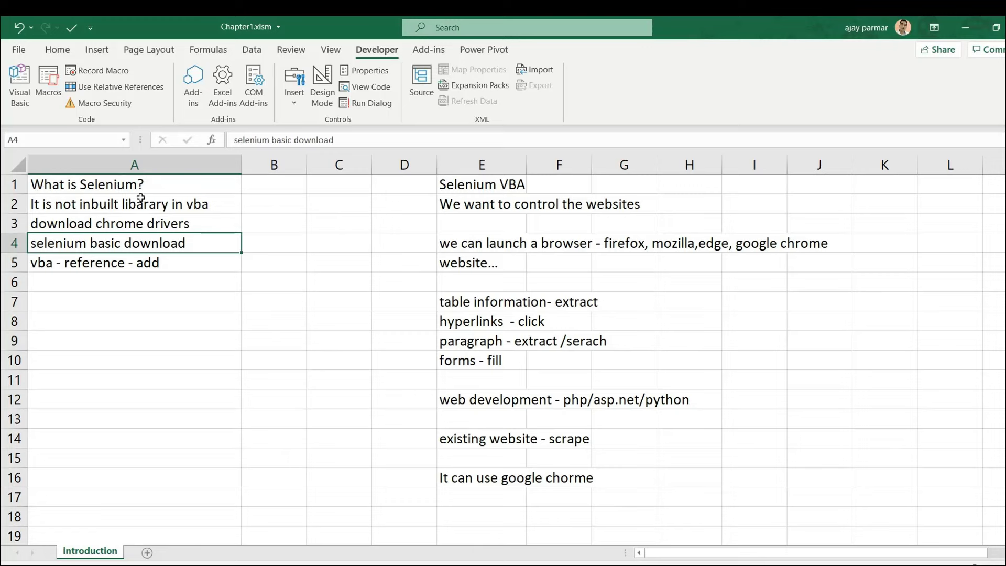
click(124, 229)
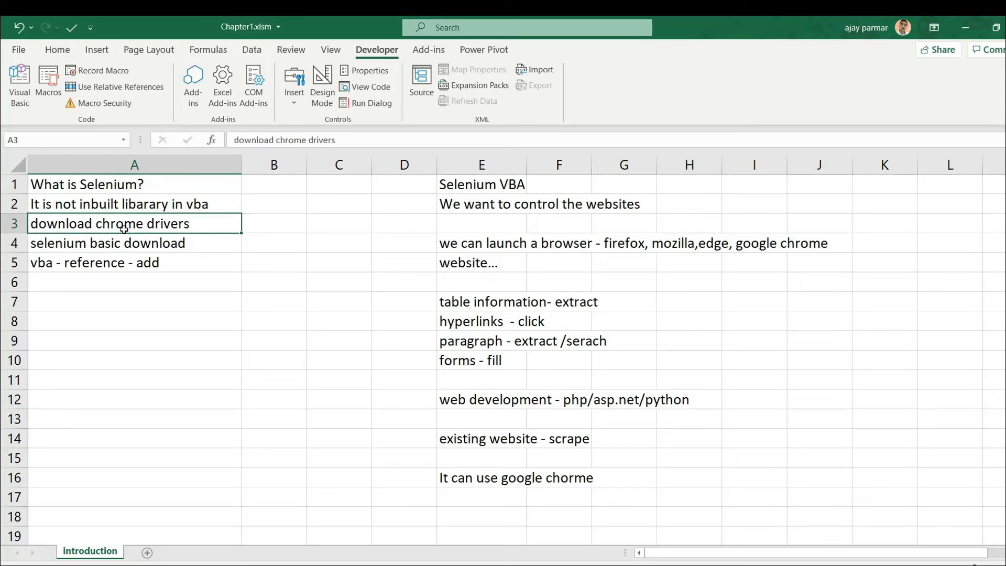
click(123, 190)
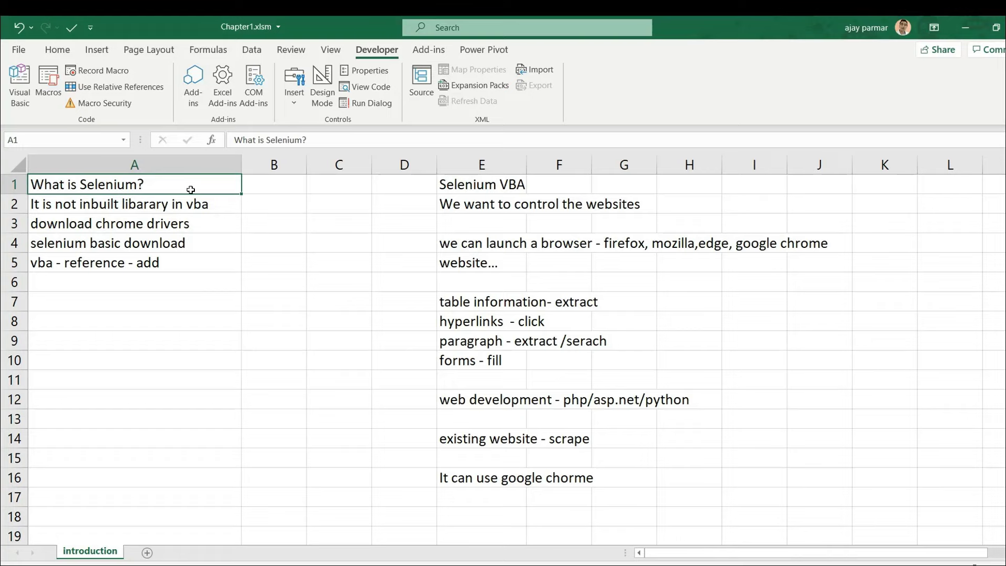
key(alt+Tab)
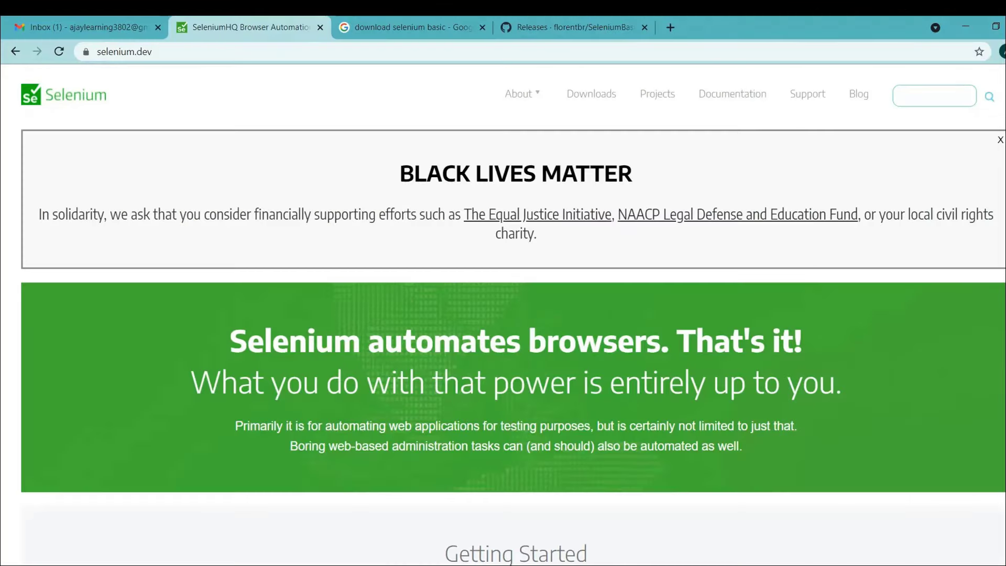
click(172, 53)
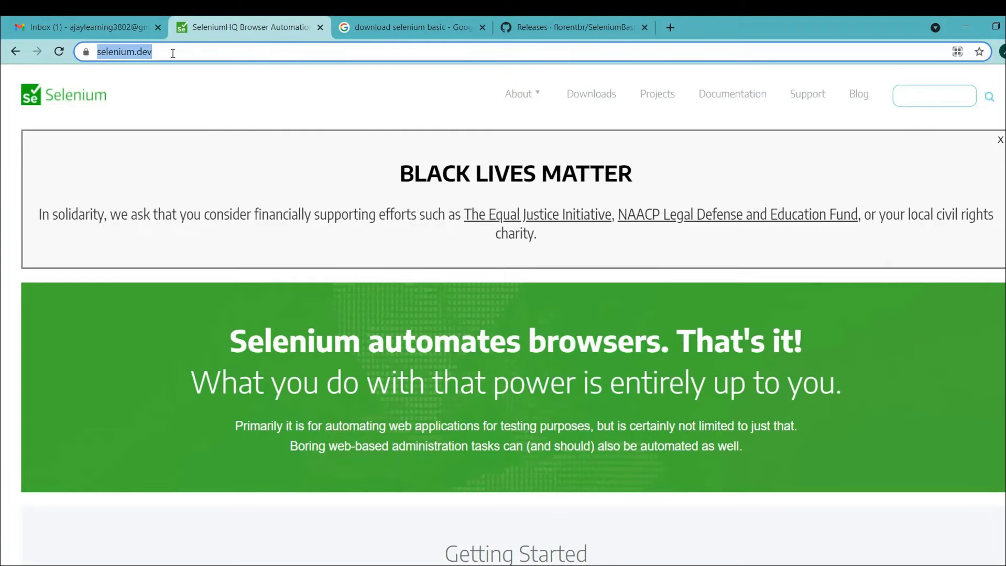
key(alt+Tab)
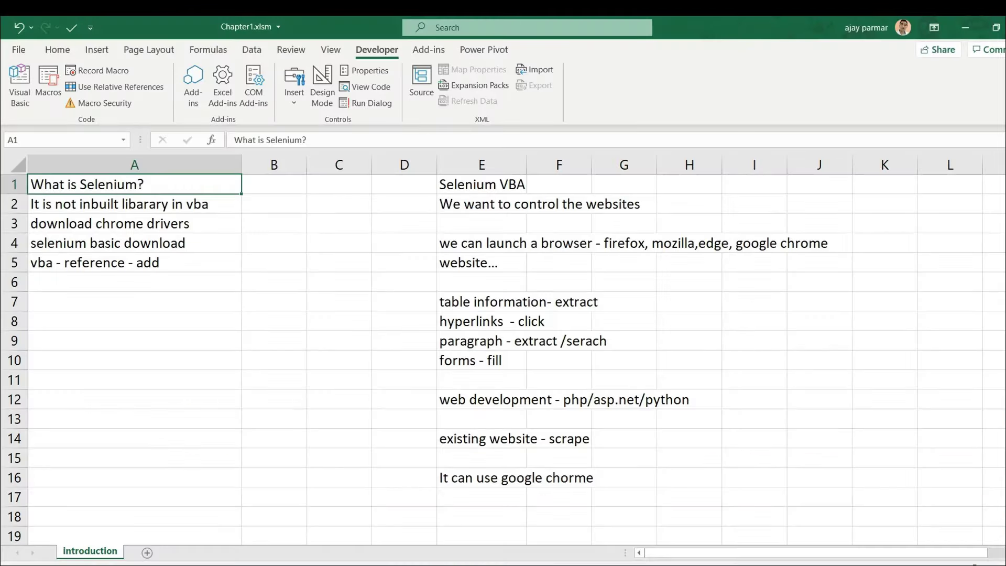
click(276, 188)
text(https://www.selenium.dev/)
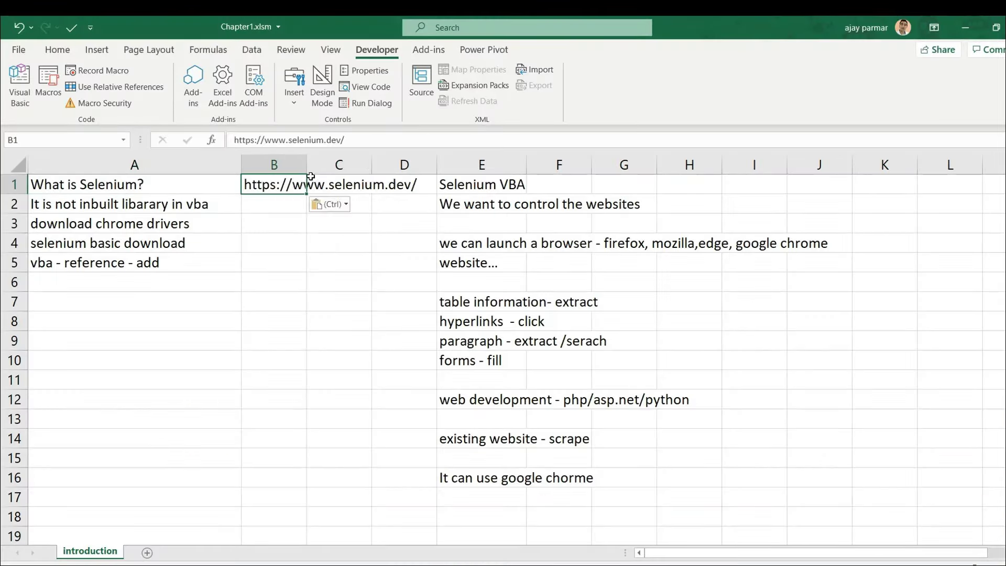
drag(307, 166, 366, 166)
double_click(367, 168)
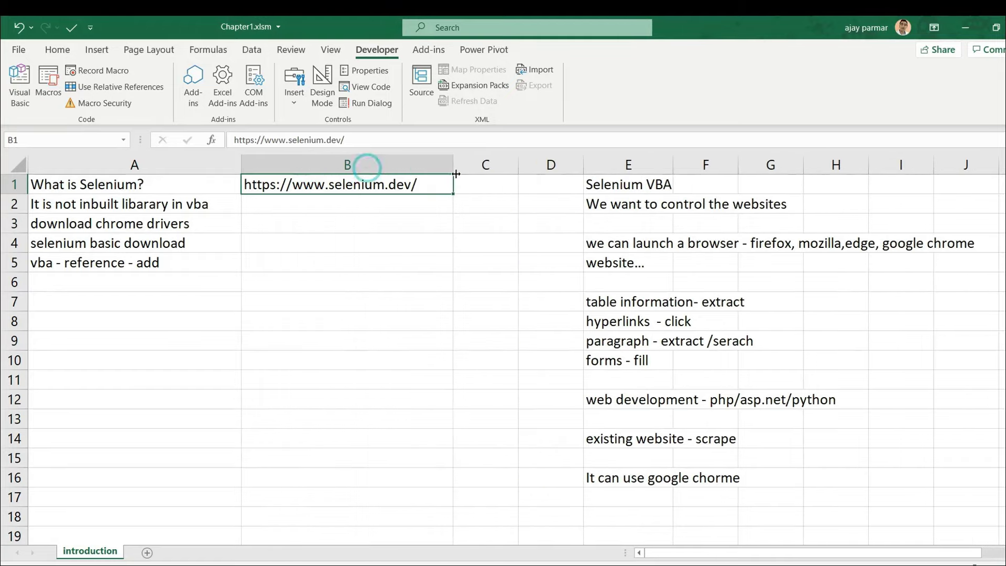
Step: Switch to Chrome and read the Introduction and Getting started with WebDriver pages in the Selenium documentation
key(alt+Tab)
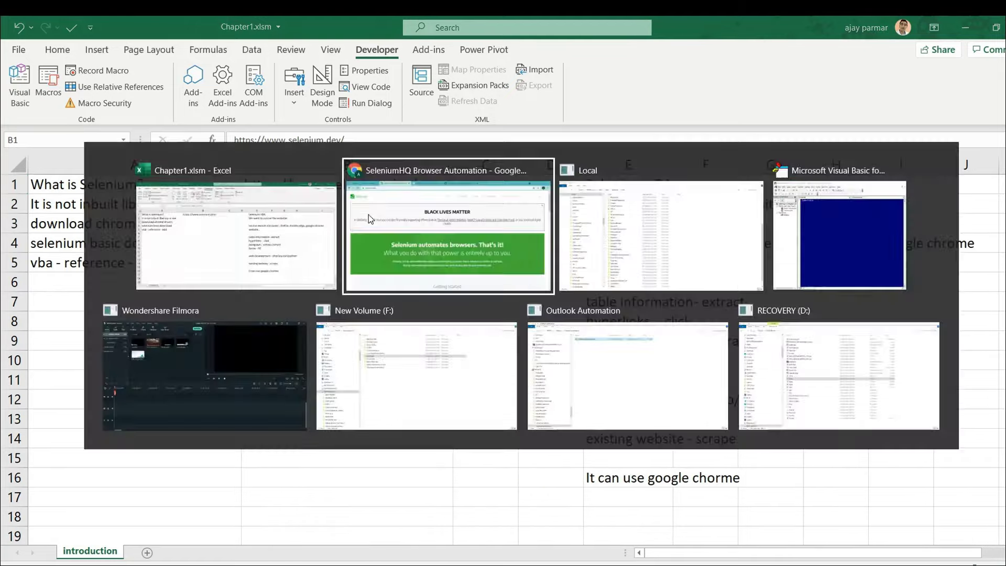
click(115, 53)
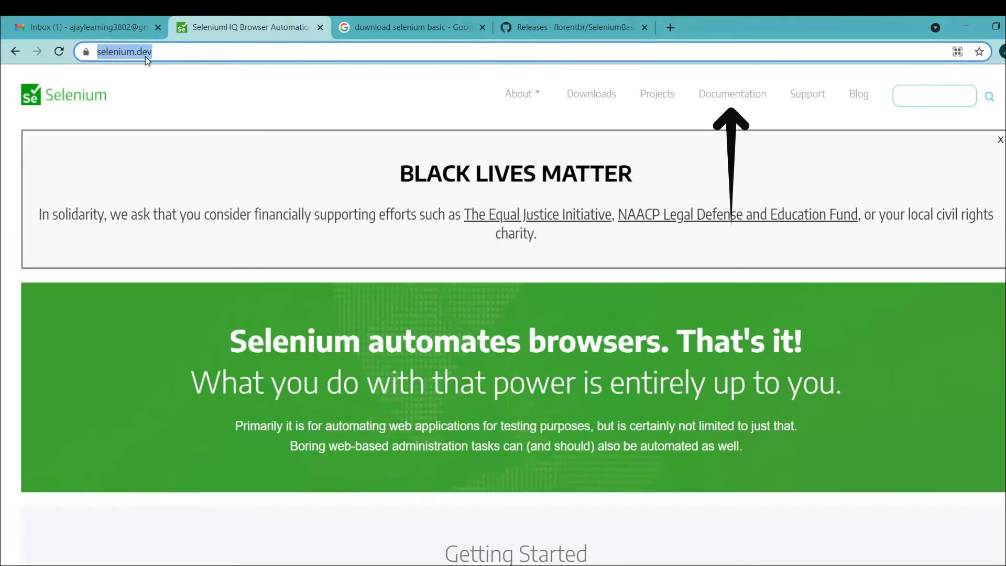
click(731, 96)
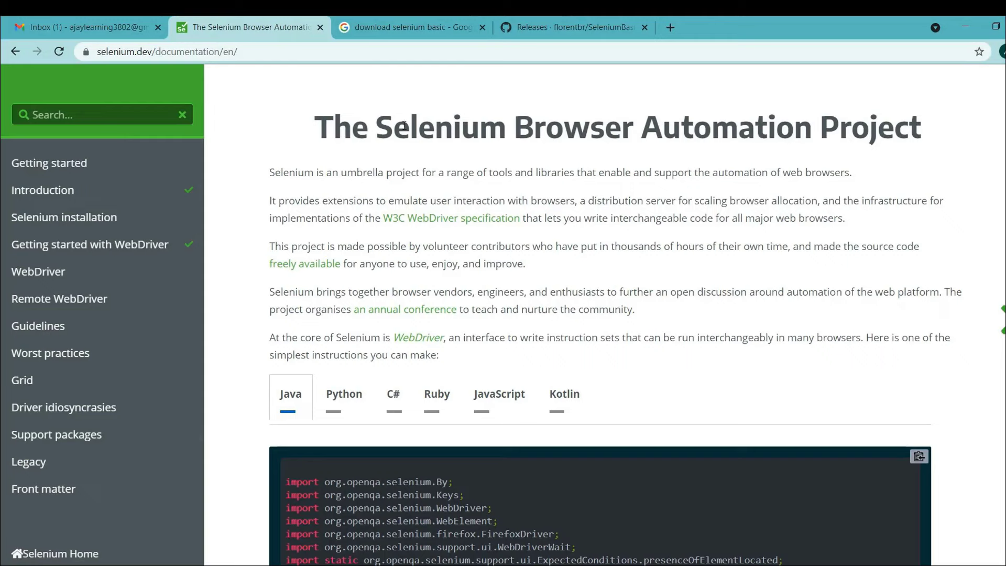
click(38, 190)
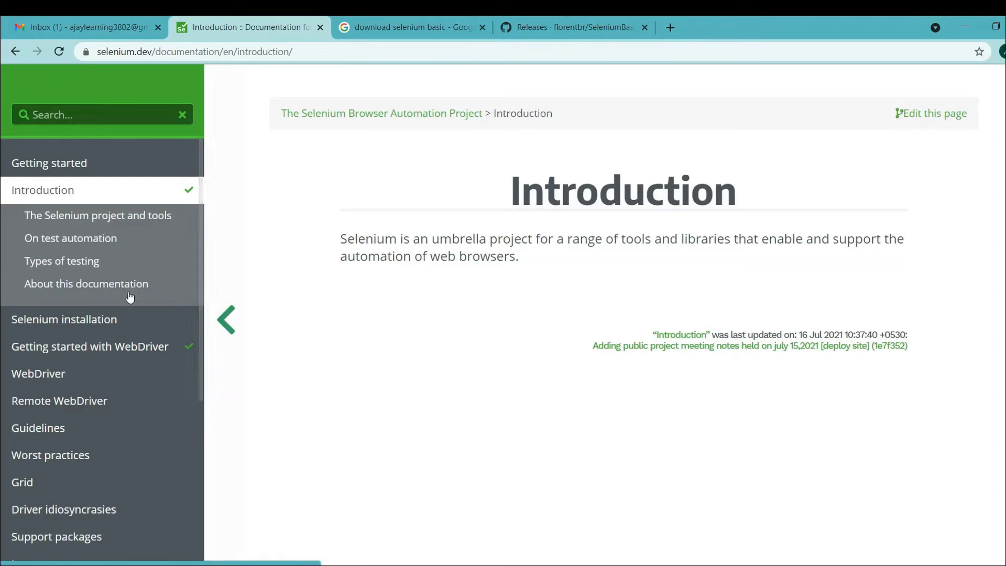
click(86, 354)
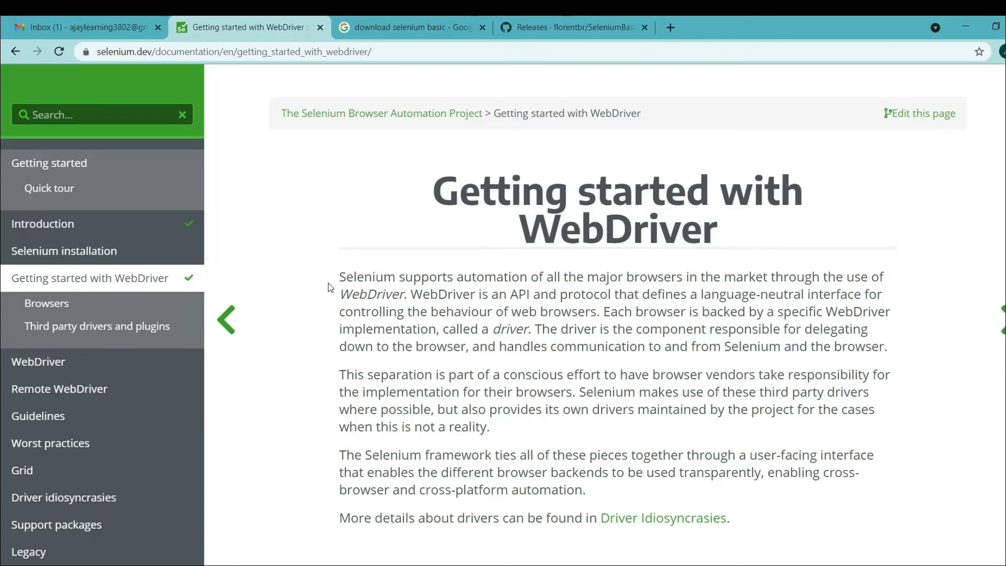
double_click(378, 296)
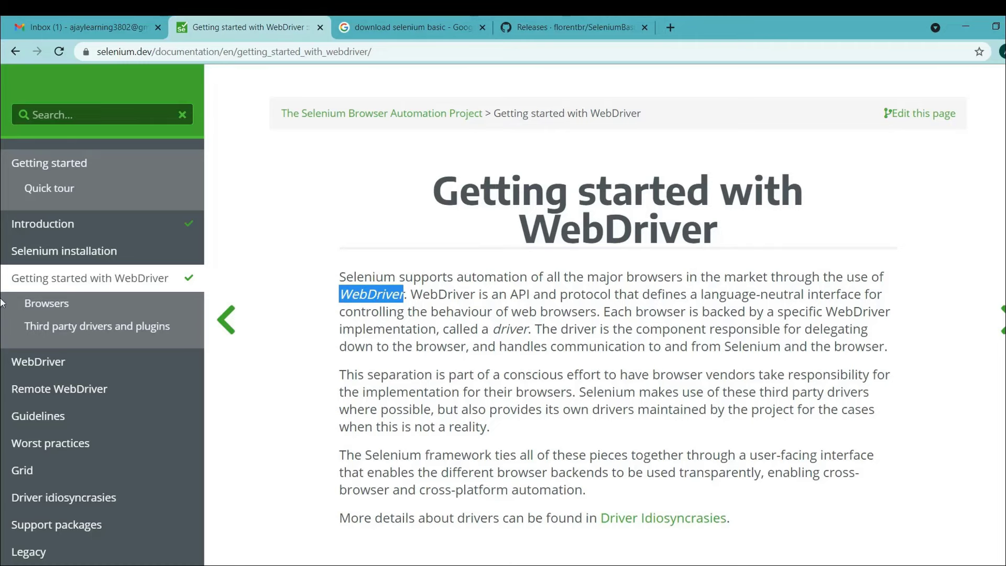
scroll(274, 338, down, 3)
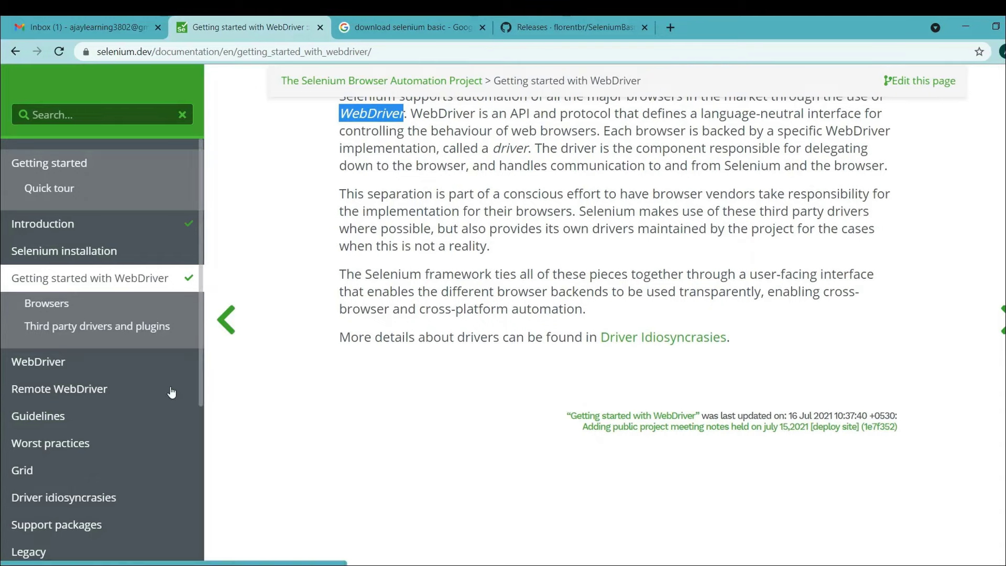
Step: Examine the supported browsers in the Selenium documentation and follow Chrome's Chromium link to the ChromeDriver Downloads page
click(46, 310)
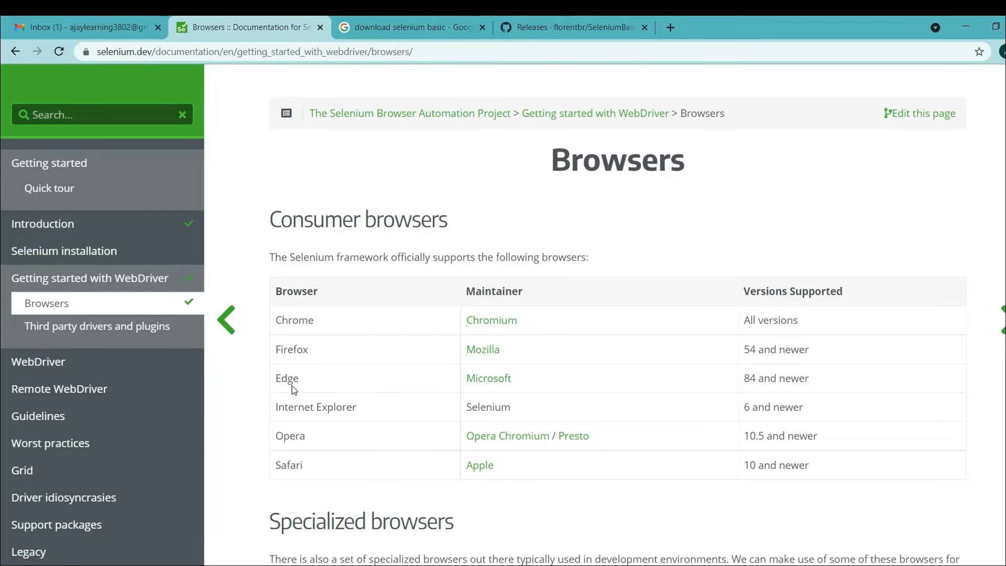
scroll(998, 350, down, 2)
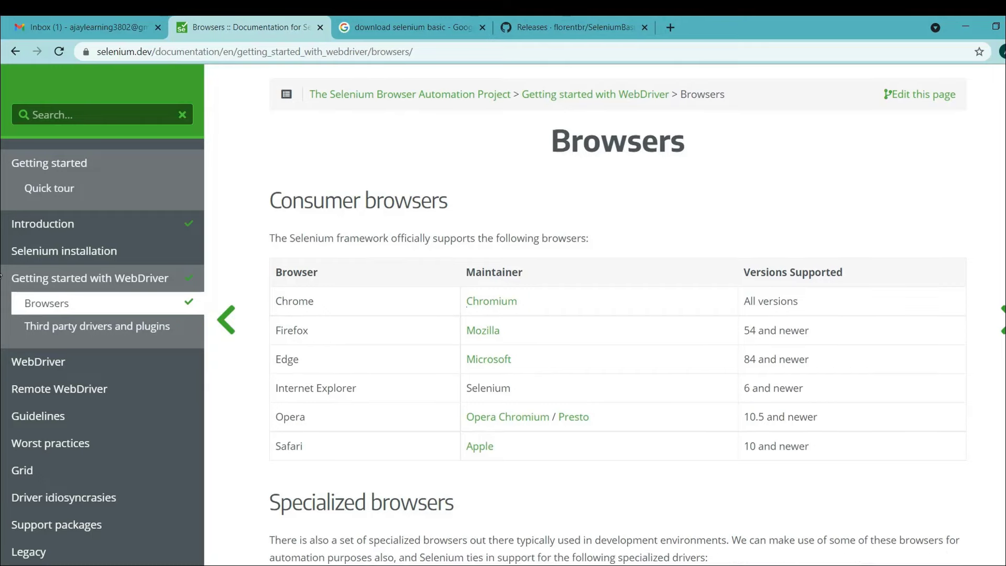
scroll(505, 226, down, 3)
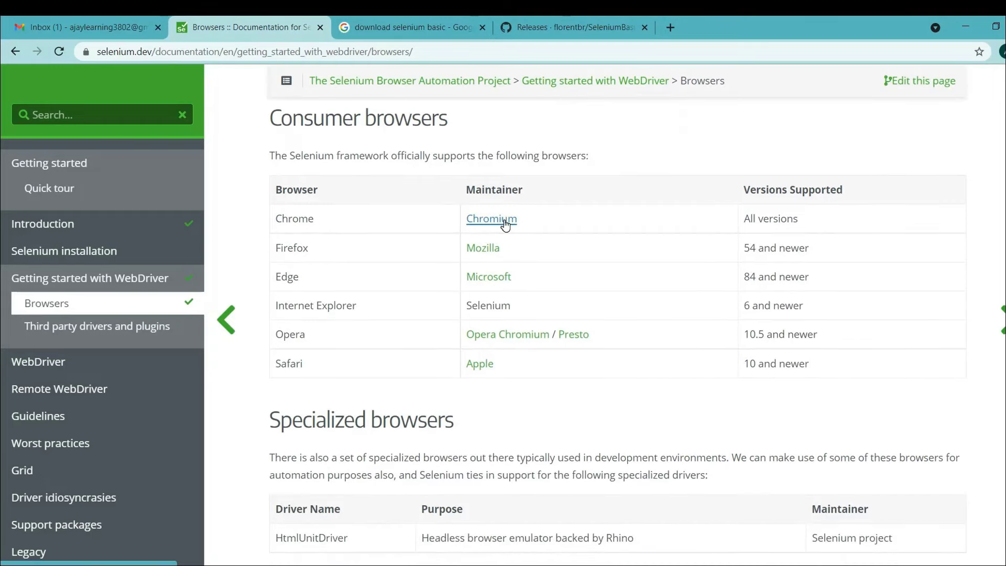
click(504, 223)
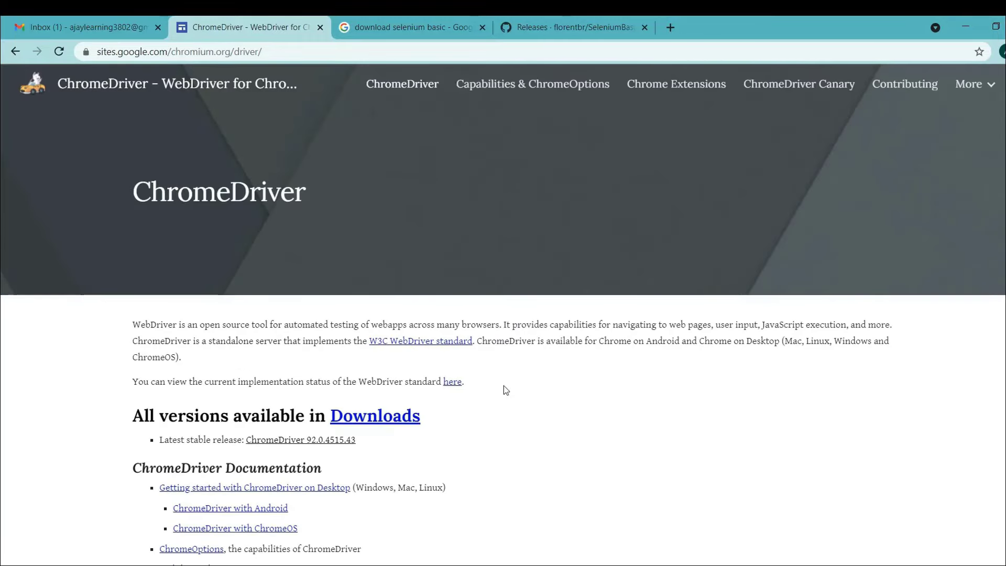
click(365, 421)
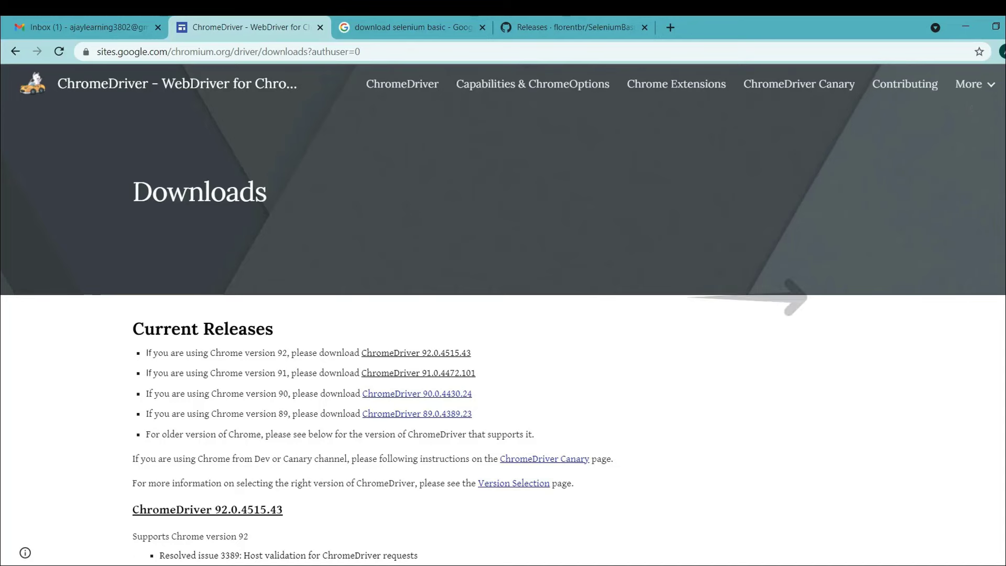
Step: Check the installed Chrome version on the About Chrome page, and go to the SeleniumBasic releases page on GitHub
key(alt+f)
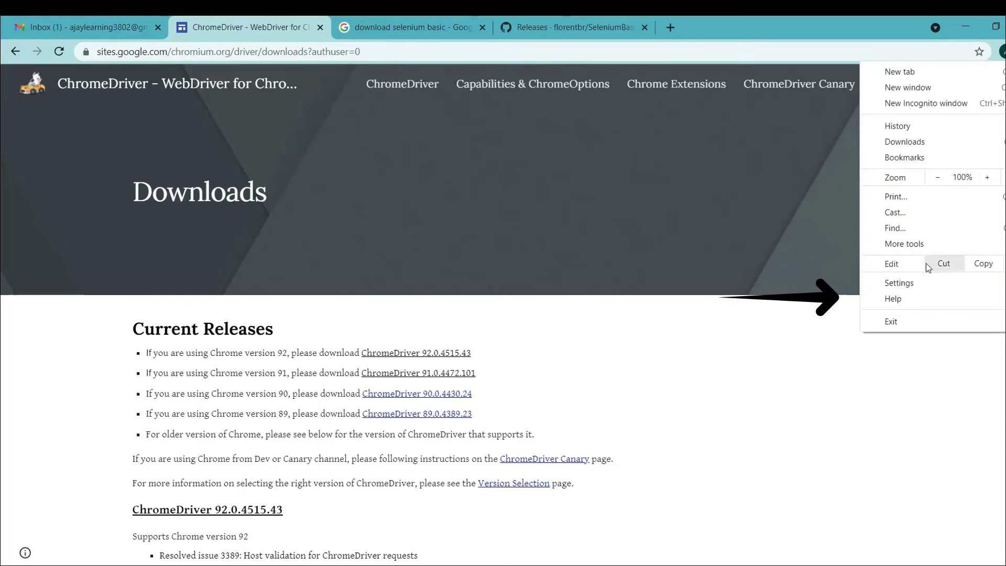
mouse_move(920, 305)
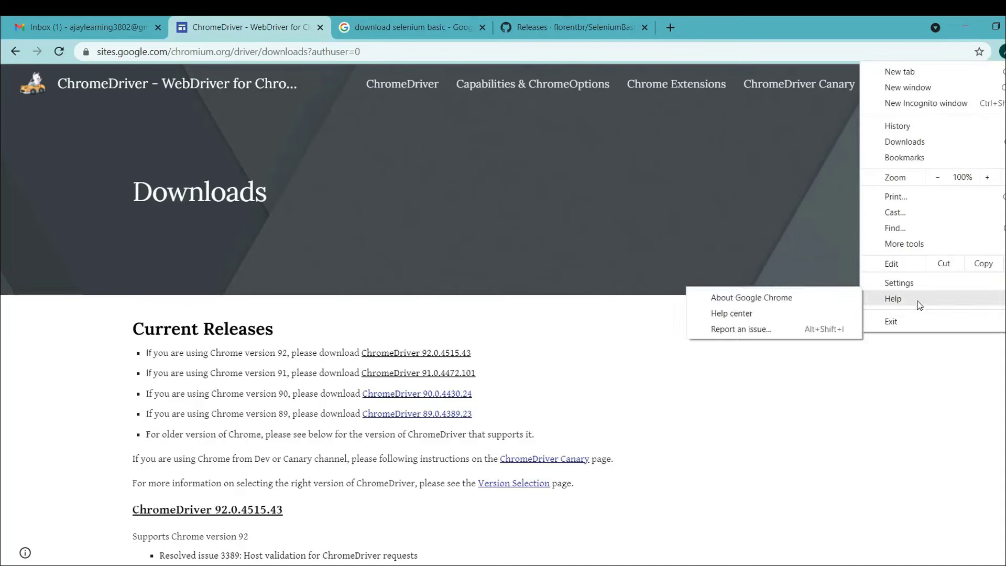
click(795, 301)
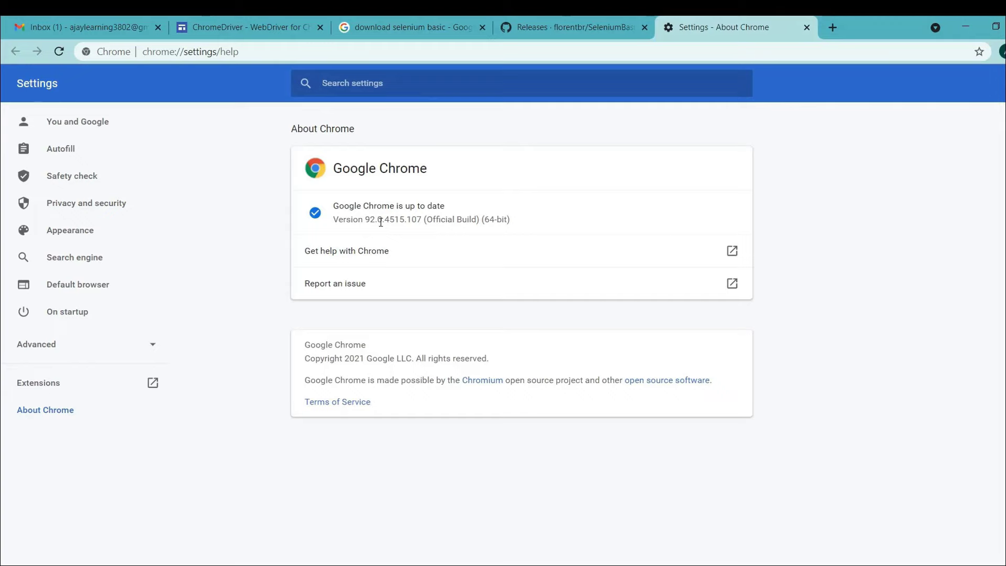
click(539, 30)
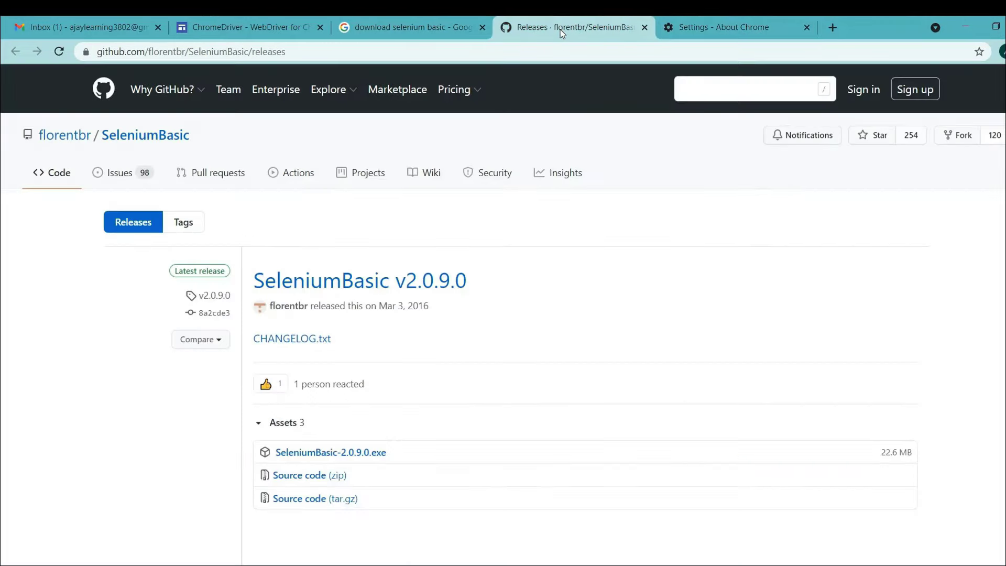
Step: Download chromedriver_win32.zip for ChromeDriver 92.0.4515.43 from the ChromeDriver Downloads page
click(383, 33)
click(277, 30)
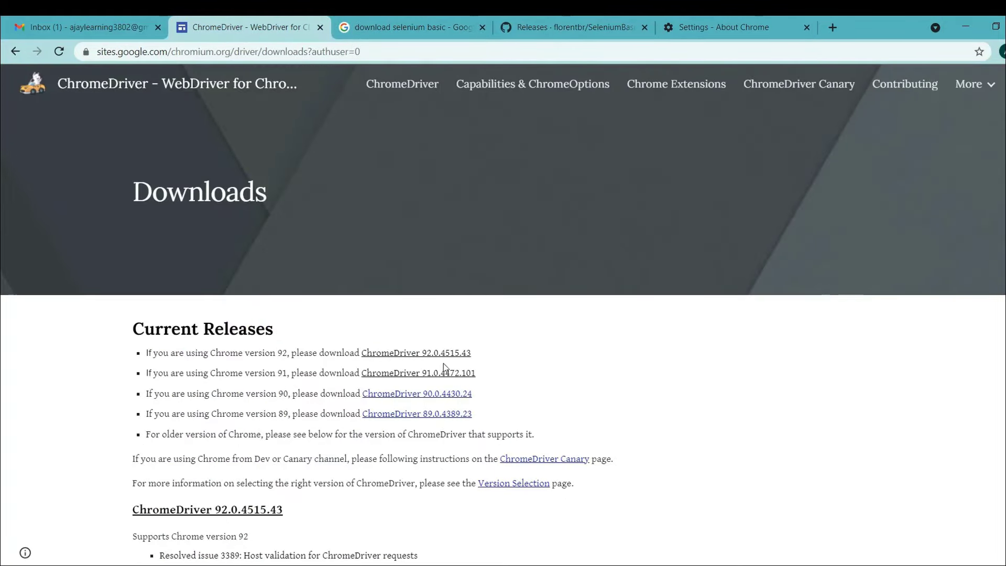
click(428, 358)
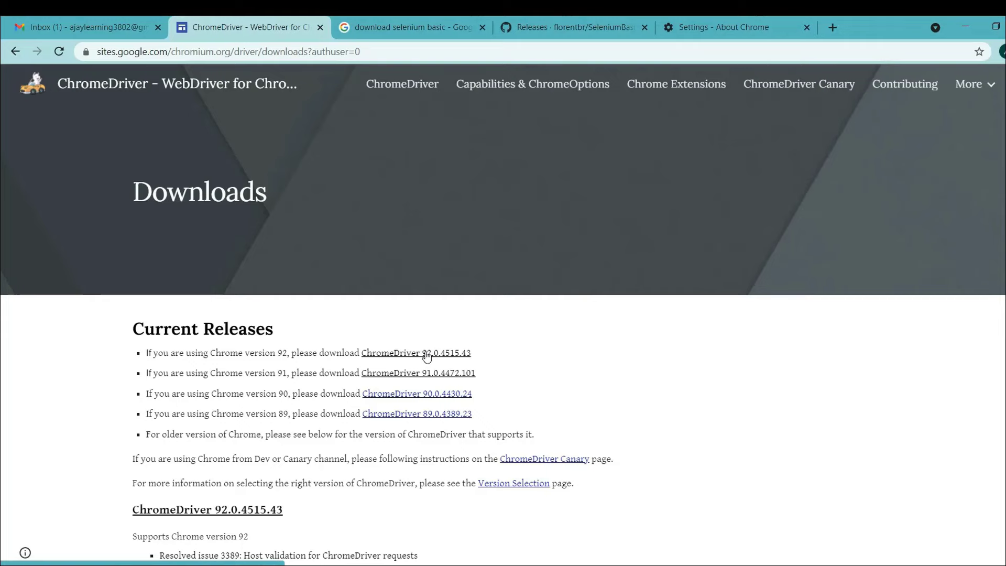
click(422, 353)
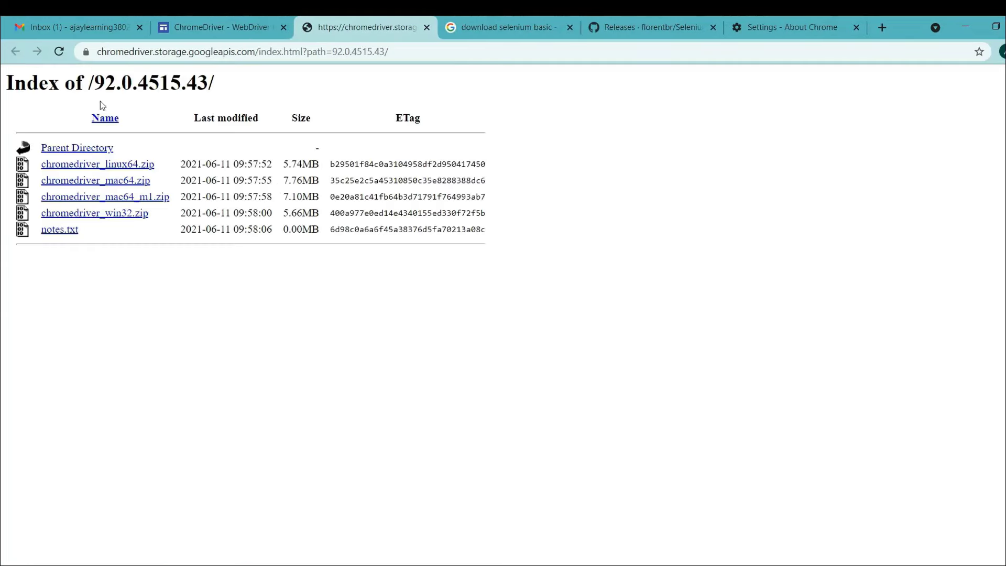
click(119, 217)
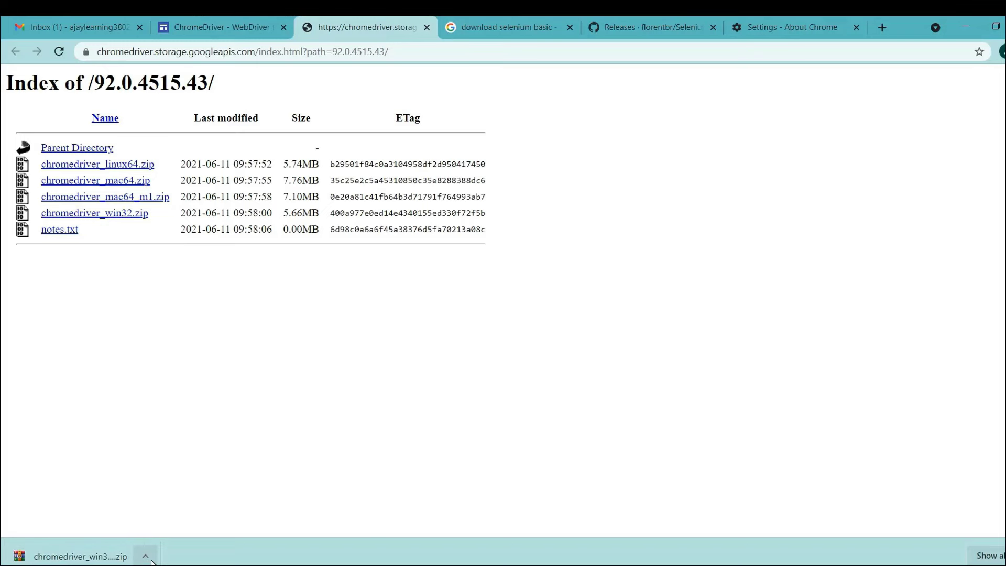
Step: Show the downloaded zip in its folder and delete the older duplicates chromedriver_win32 (1).zip and chromedriver_win32.zip
click(149, 559)
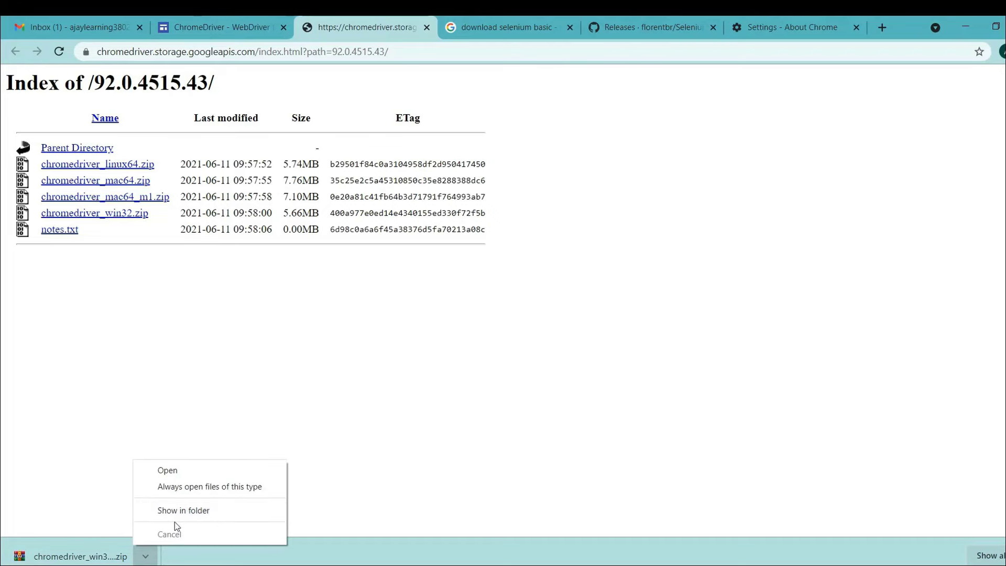
click(206, 512)
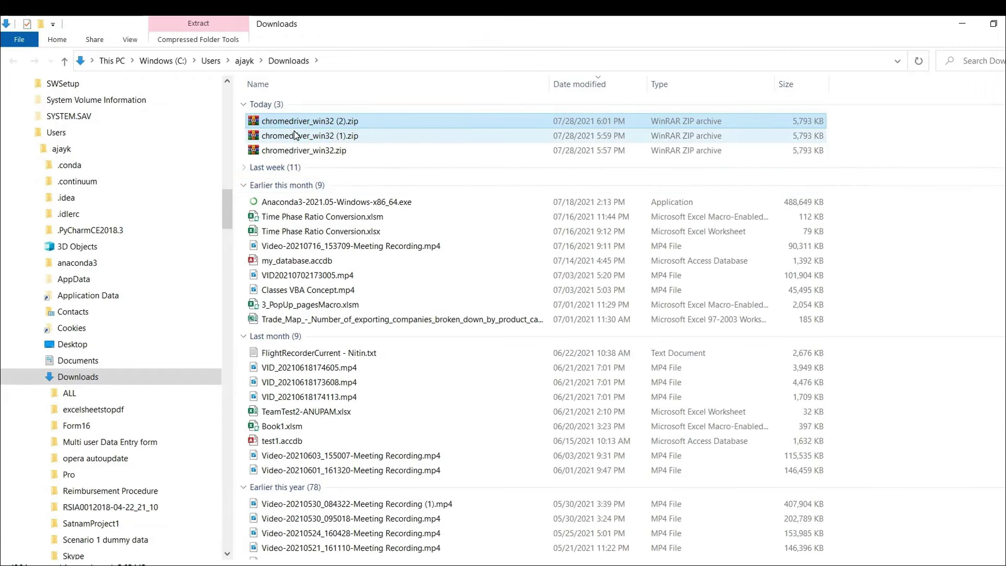
click(296, 135)
key(shift+Down)
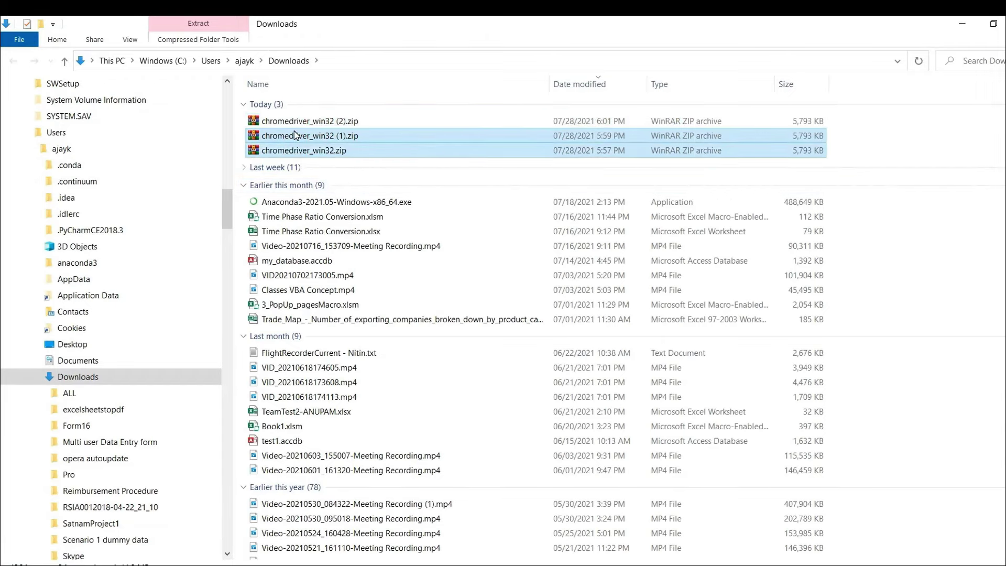
key(Delete)
Step: Rename the remaining ChromeDriver archive to chromedriver_win32.zip
click(334, 121)
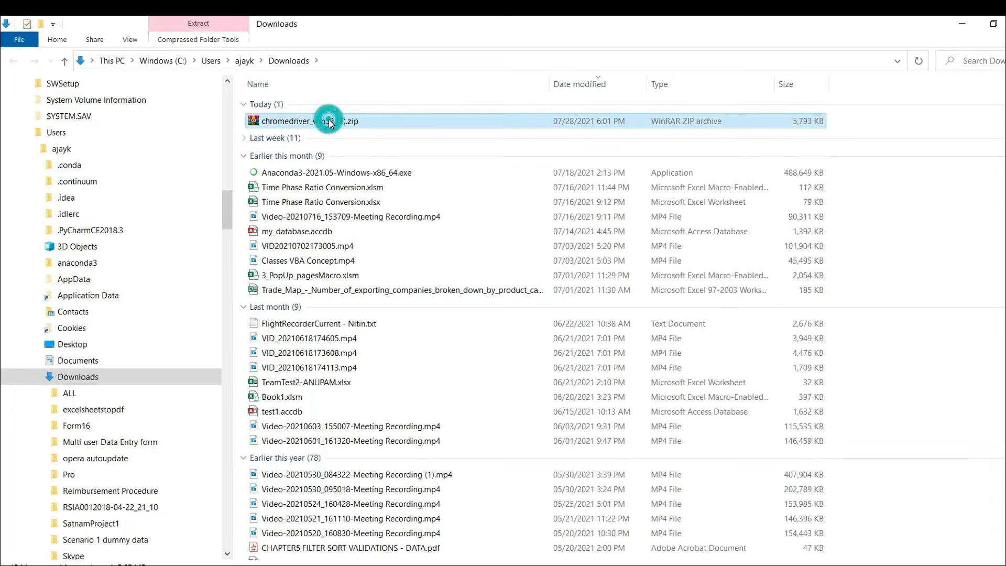
key(F2)
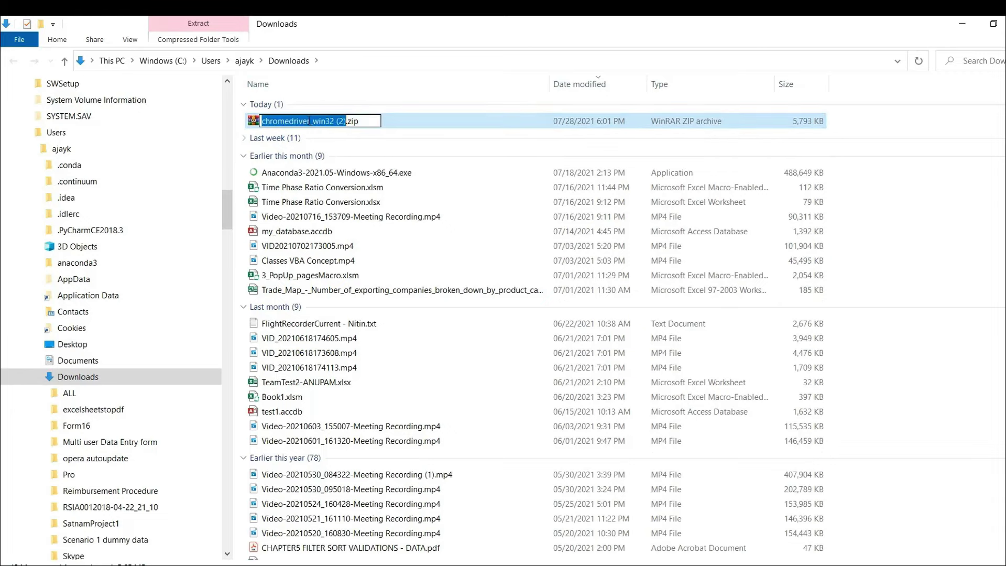
click(346, 121)
key(BackSpace)
key(BackSpace)
key(BackSpace)
key(BackSpace)
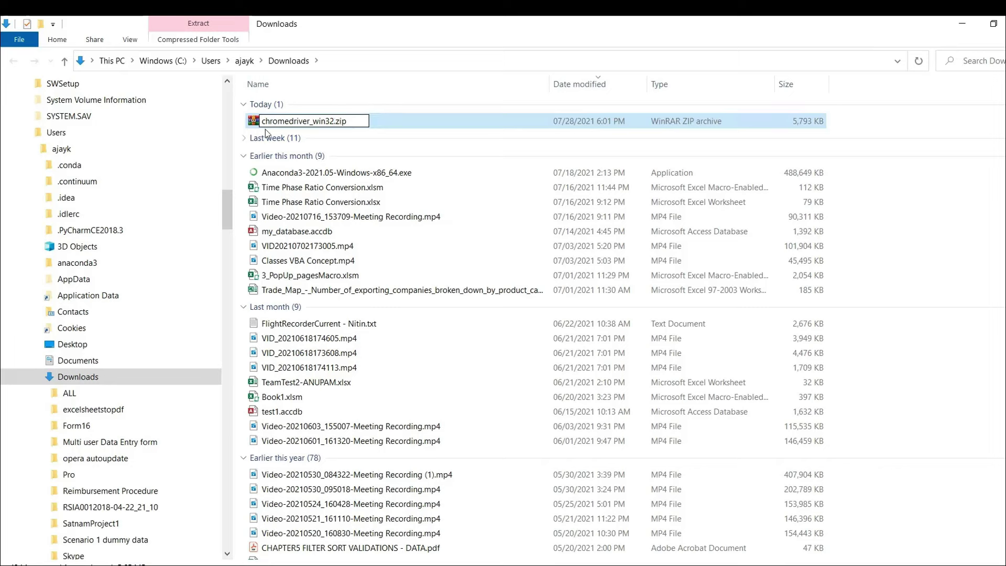
key(Return)
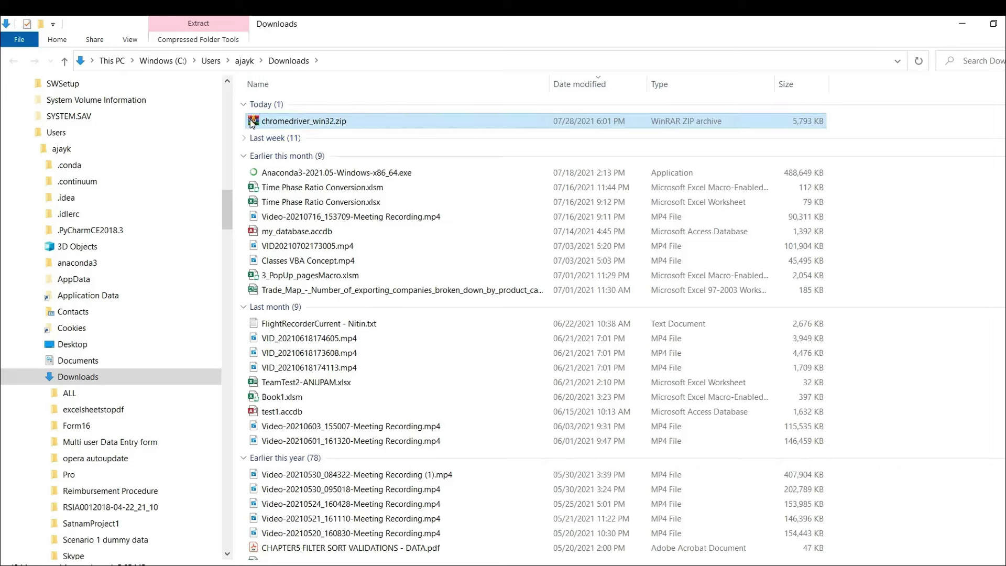
Step: Extract chromedriver_win32.zip into its own chromedriver_win32 folder and select chromedriver.exe inside it
right_click(303, 125)
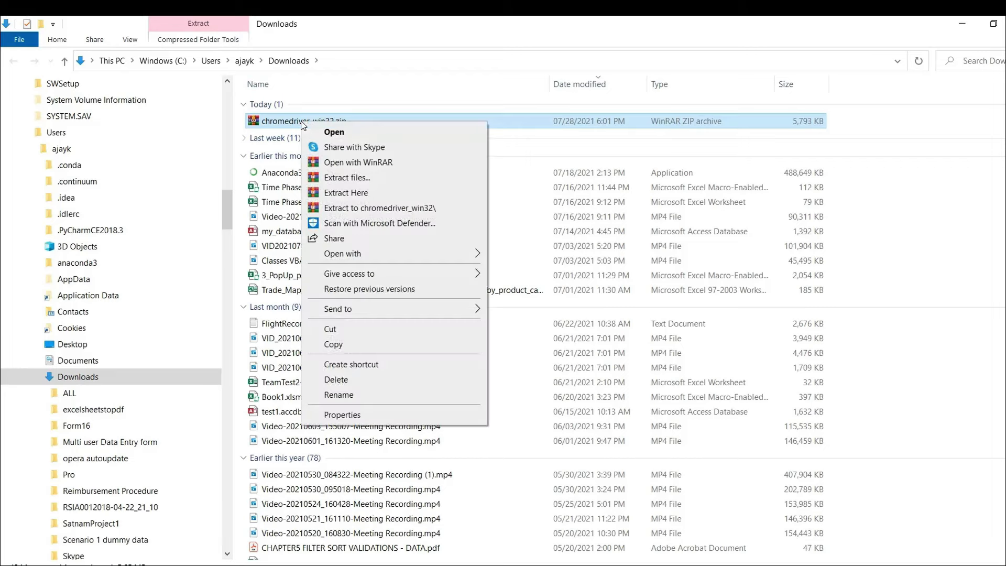
click(379, 212)
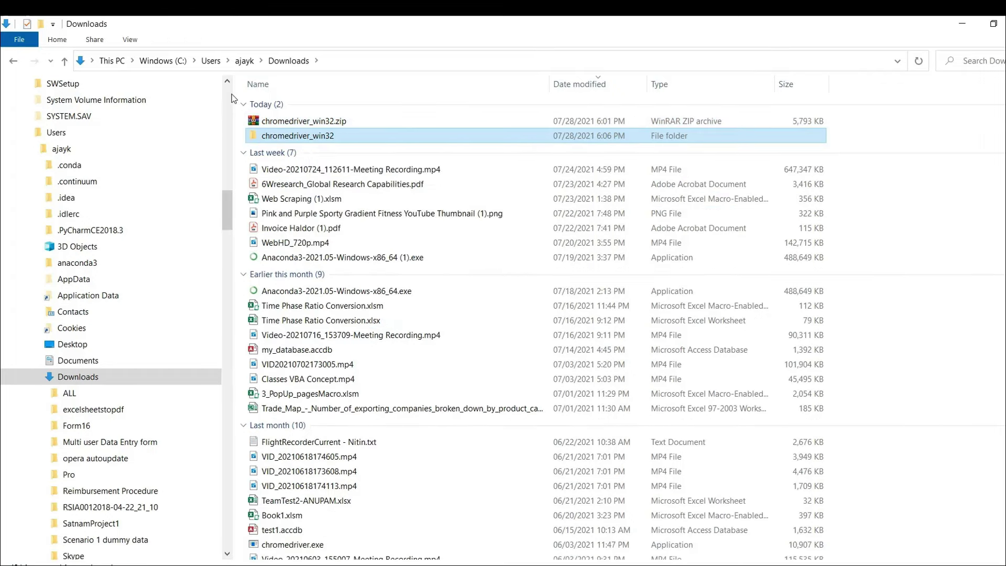
double_click(304, 138)
click(311, 104)
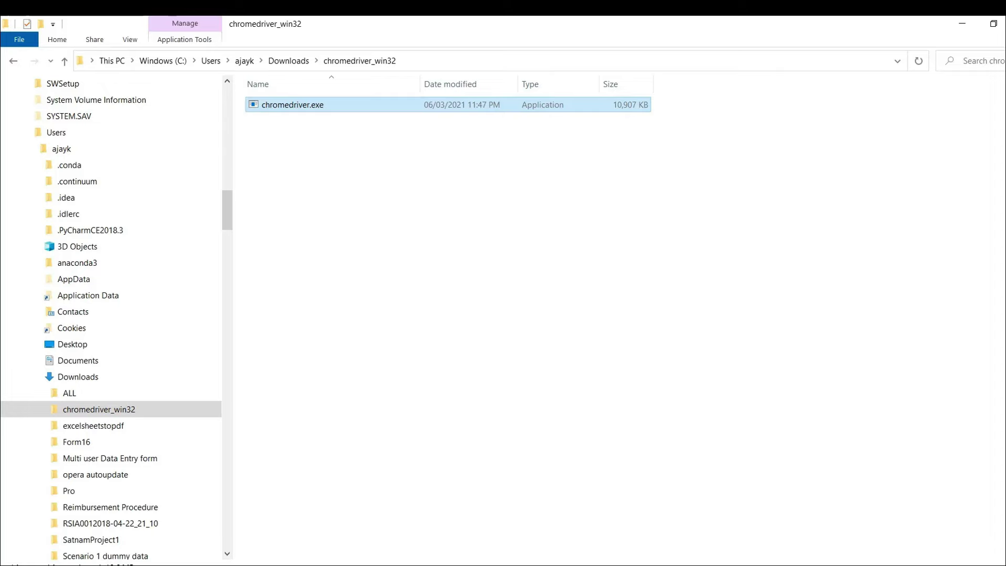
Step: Switch to Excel, enter "it is downloaded - download folder - .exe" in cell B3, and widen column B to fit it
click(699, 565)
click(178, 225)
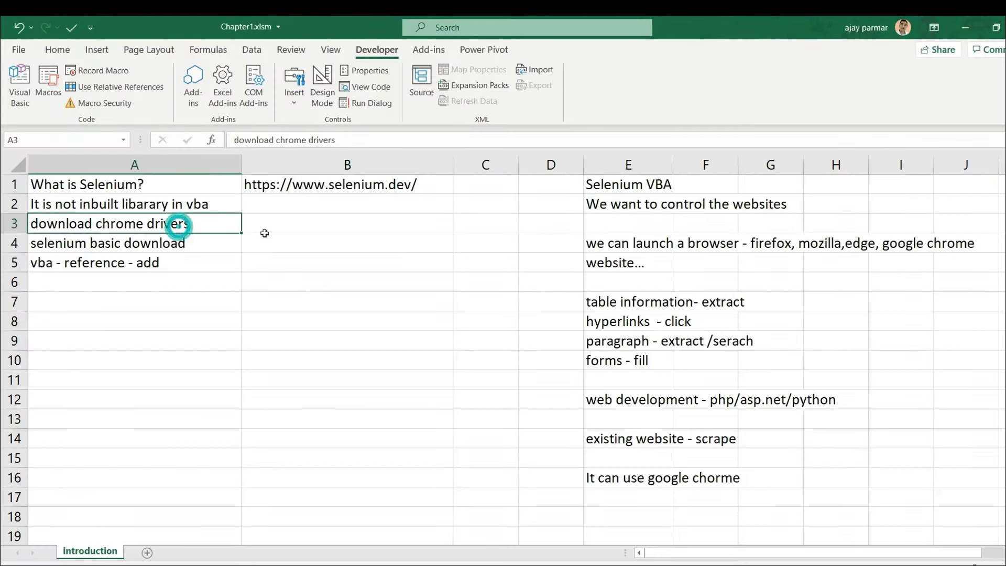
click(265, 234)
click(265, 232)
text(it )
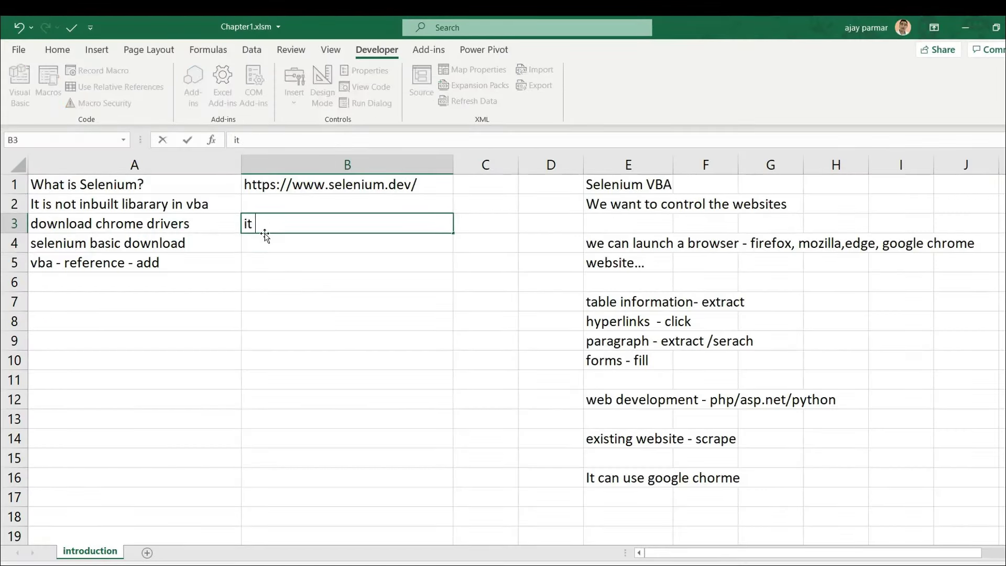
text(is downloaded)
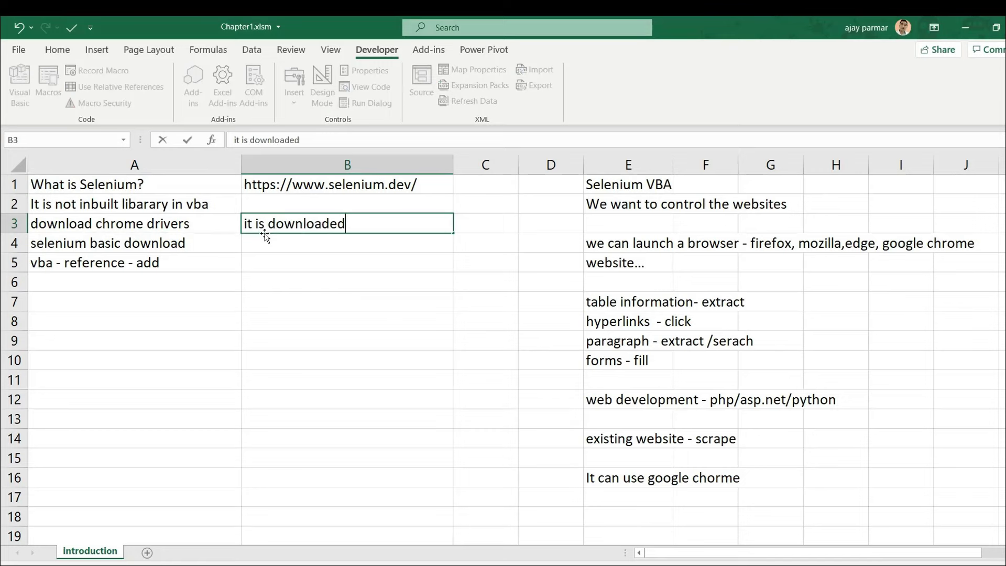
text( - download)
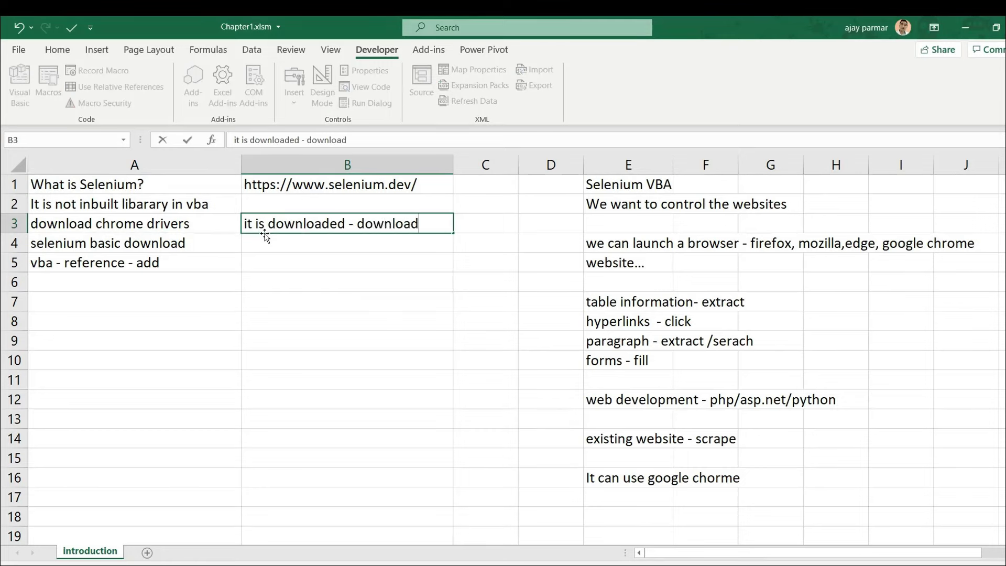
text( folder - .ex)
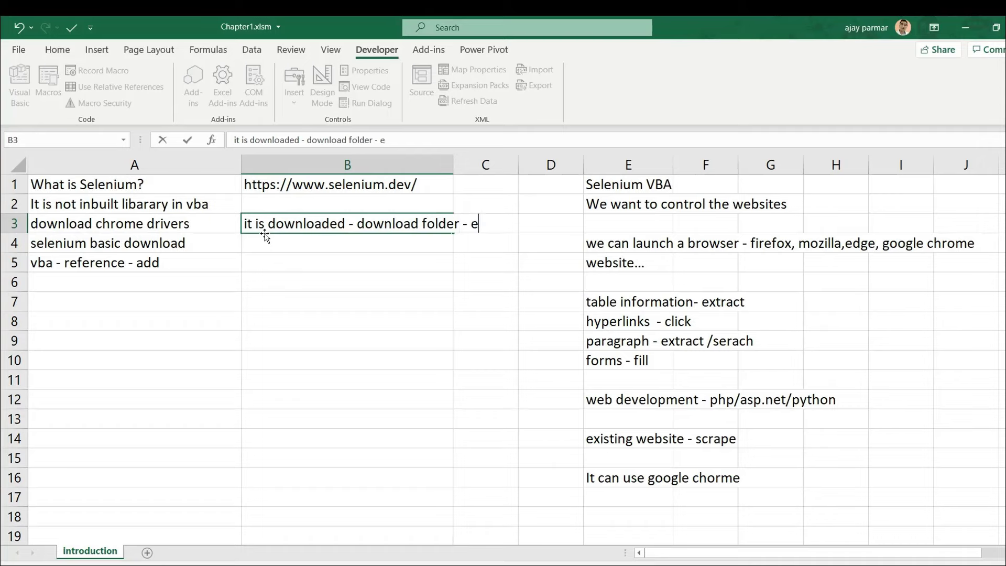
text(e)
key(Return)
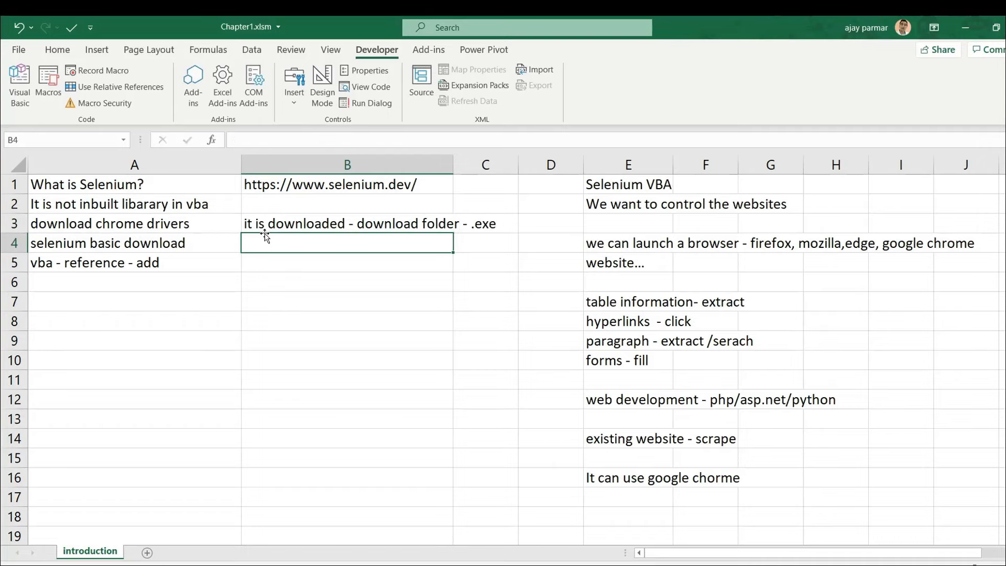
double_click(453, 165)
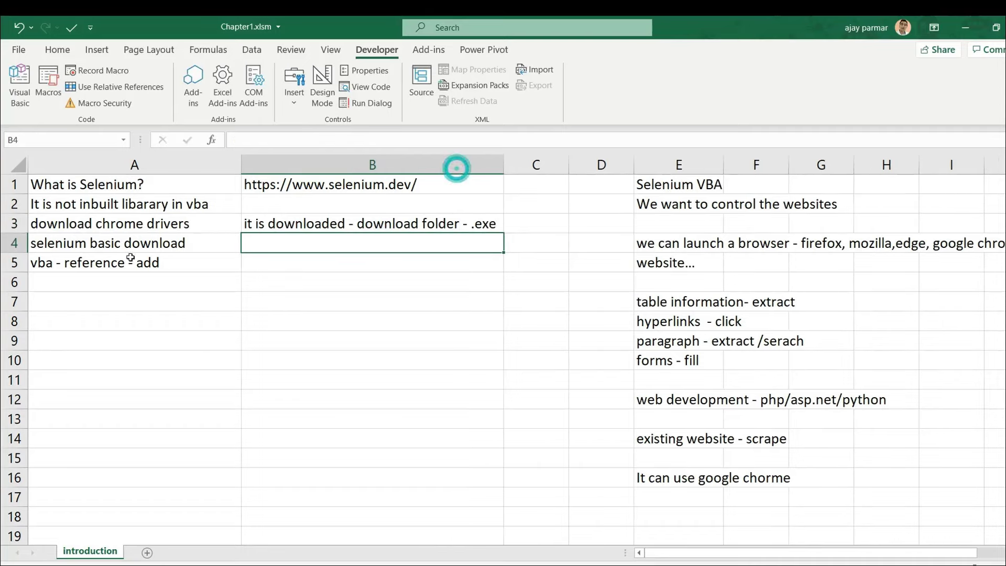
click(116, 248)
click(294, 243)
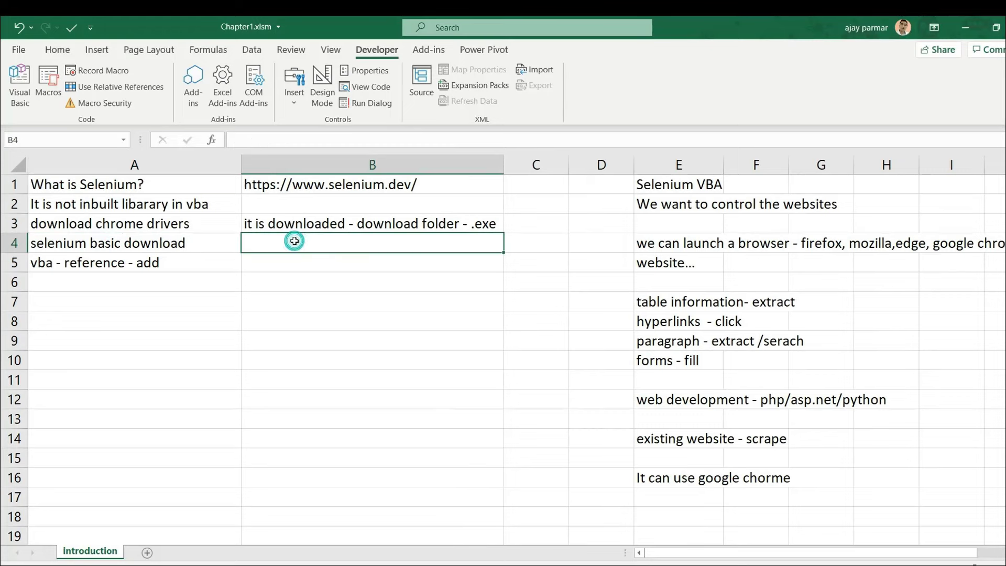
click(150, 246)
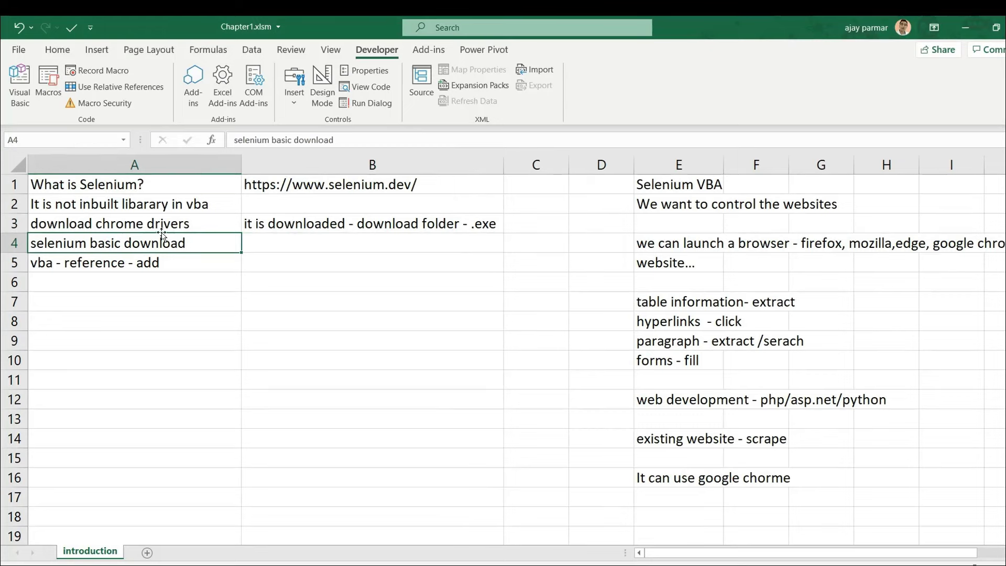
click(157, 227)
click(197, 245)
click(288, 243)
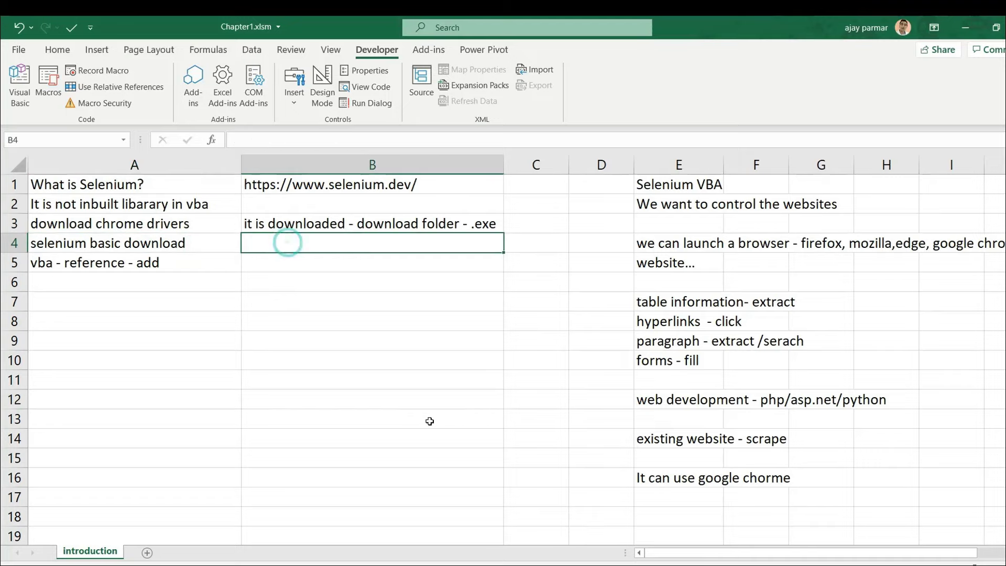
Step: Switch to Chrome, rerun the Google search for "download selenium basic", and open the florentbr/SeleniumBasic releases result on GitHub
key(alt+Tab)
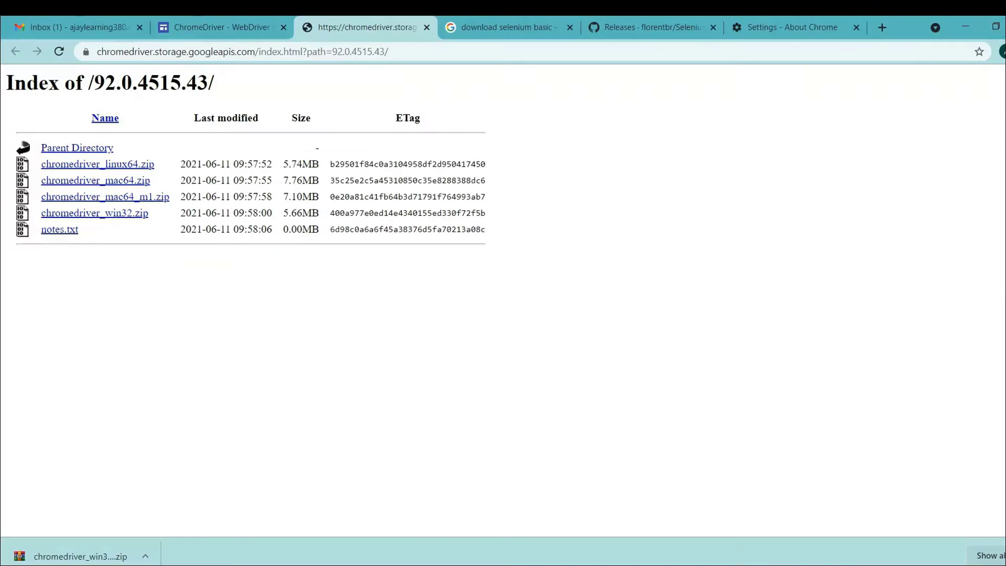
click(428, 28)
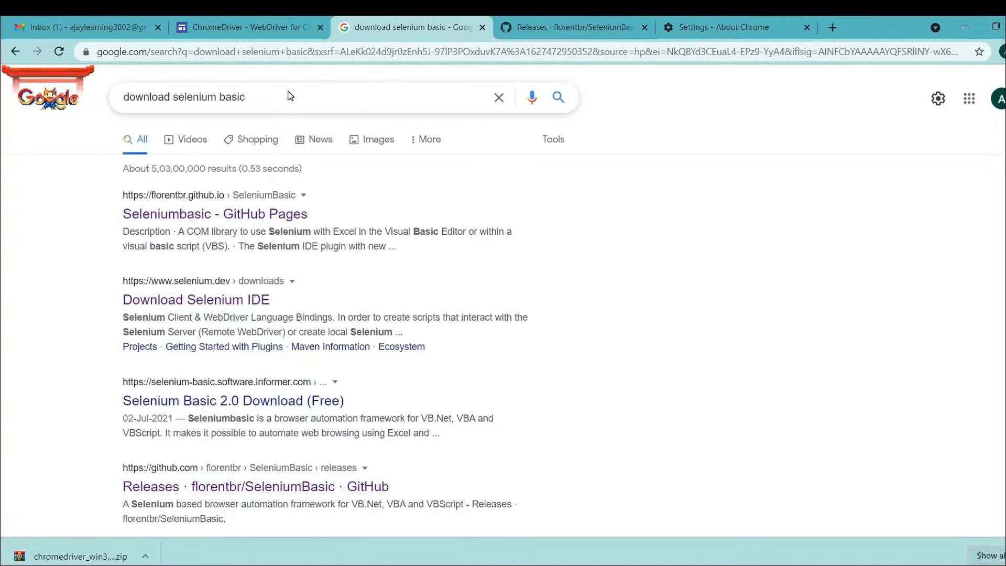
click(271, 97)
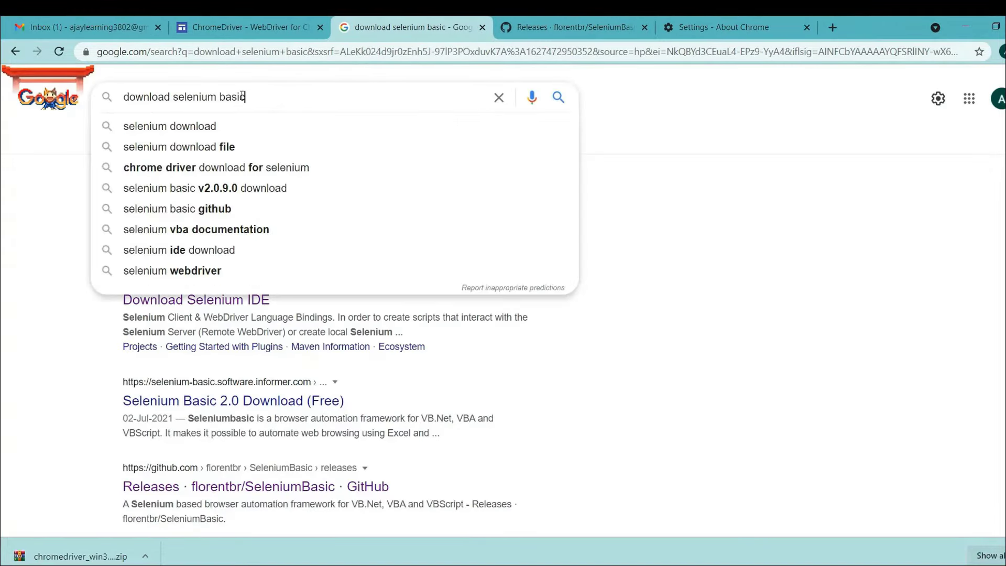
key(Return)
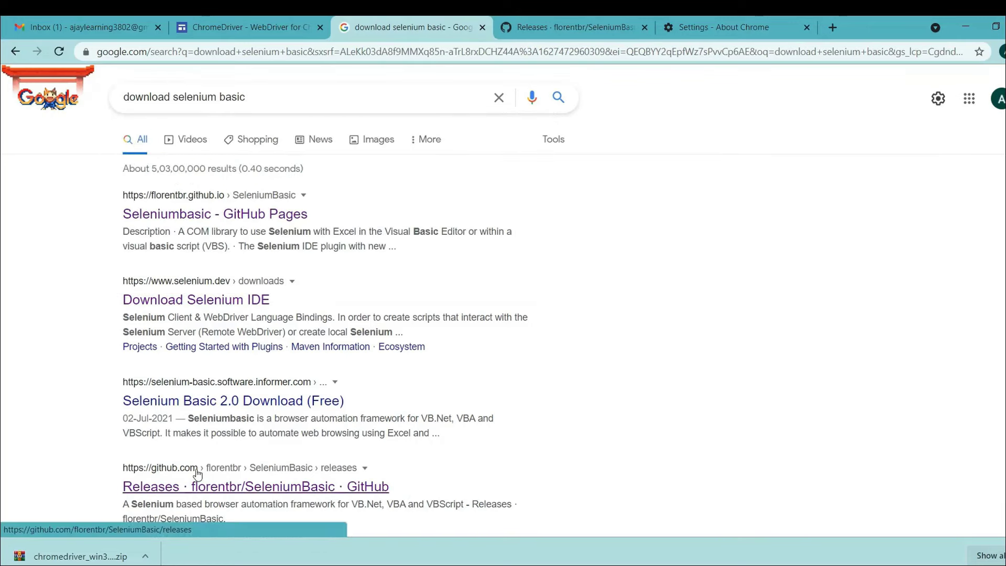
click(267, 488)
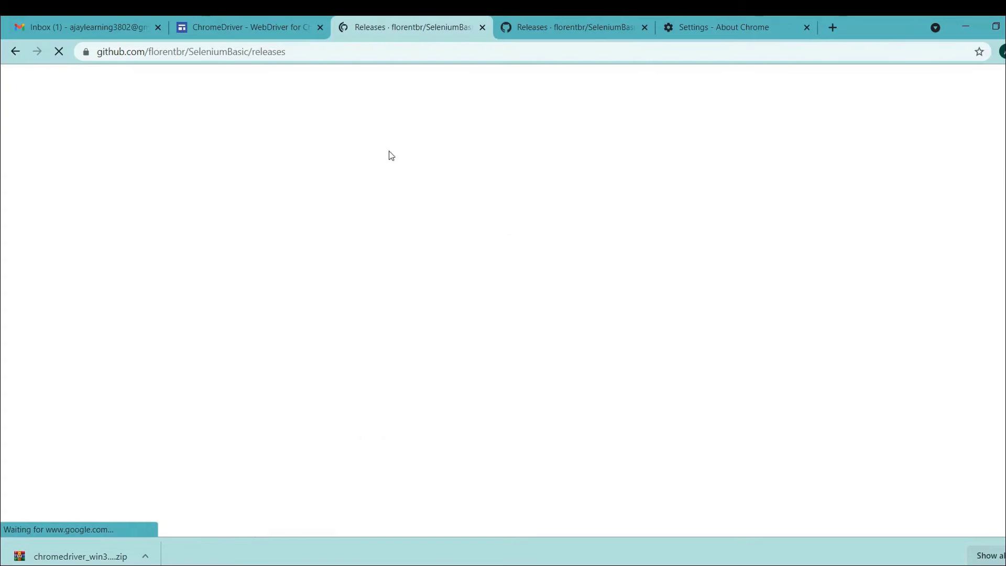
click(313, 52)
key(ctrl+c)
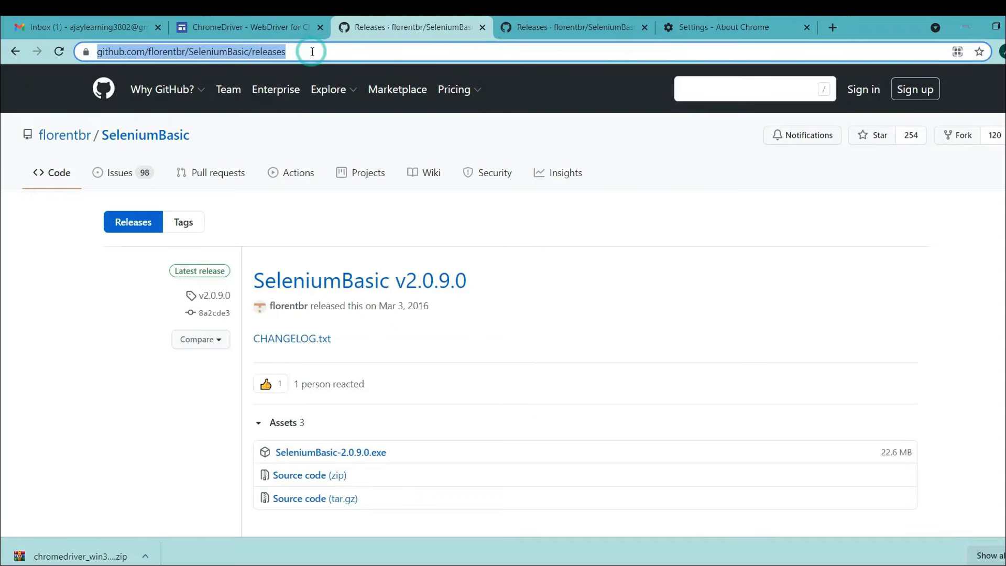
key(alt+Tab)
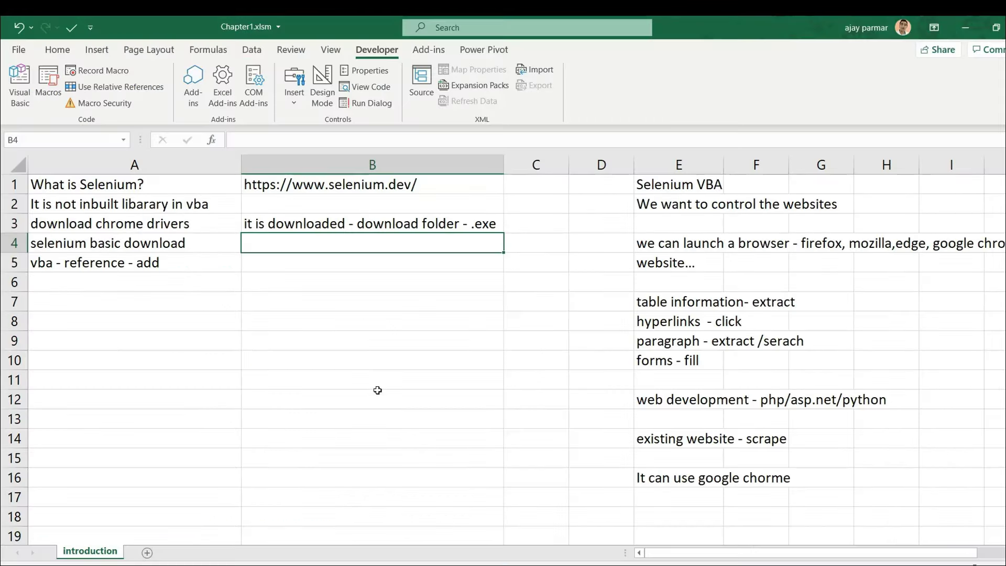
key(ctrl+v)
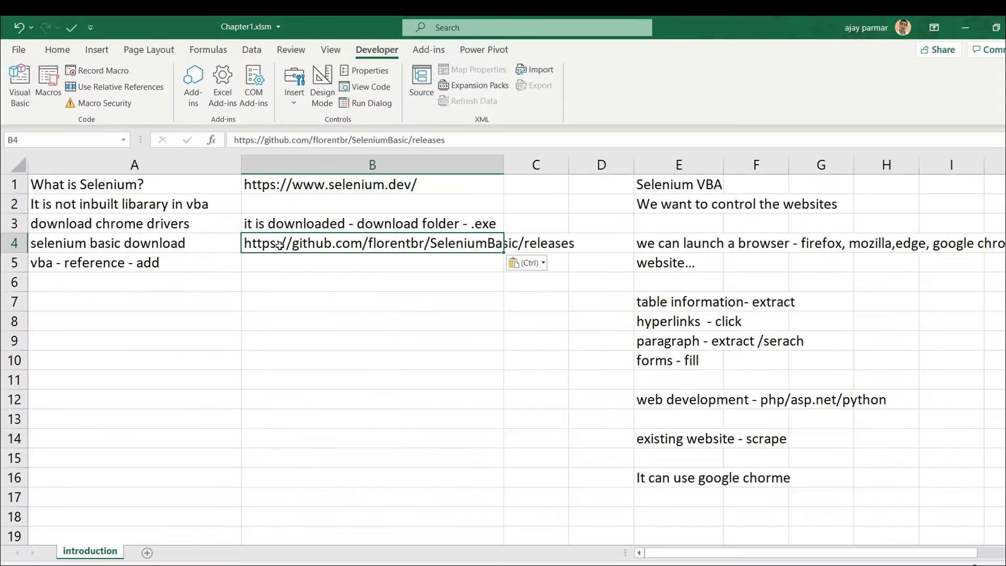
double_click(504, 165)
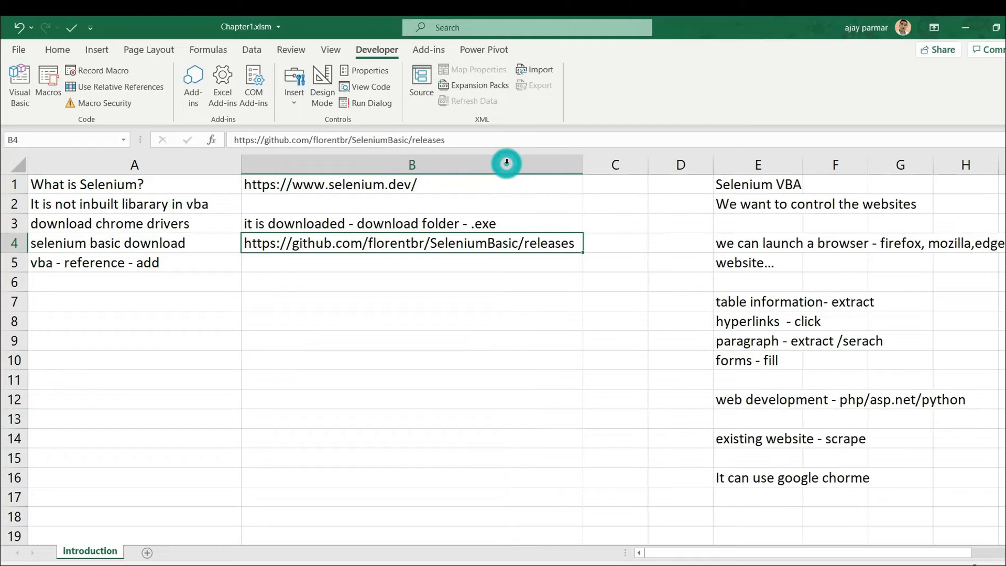
Step: Switch to Chrome, download SeleniumBasic-2.0.9.0.exe from the v2.0.9.0 release assets, and show the downloaded file in its folder
key(alt+Tab)
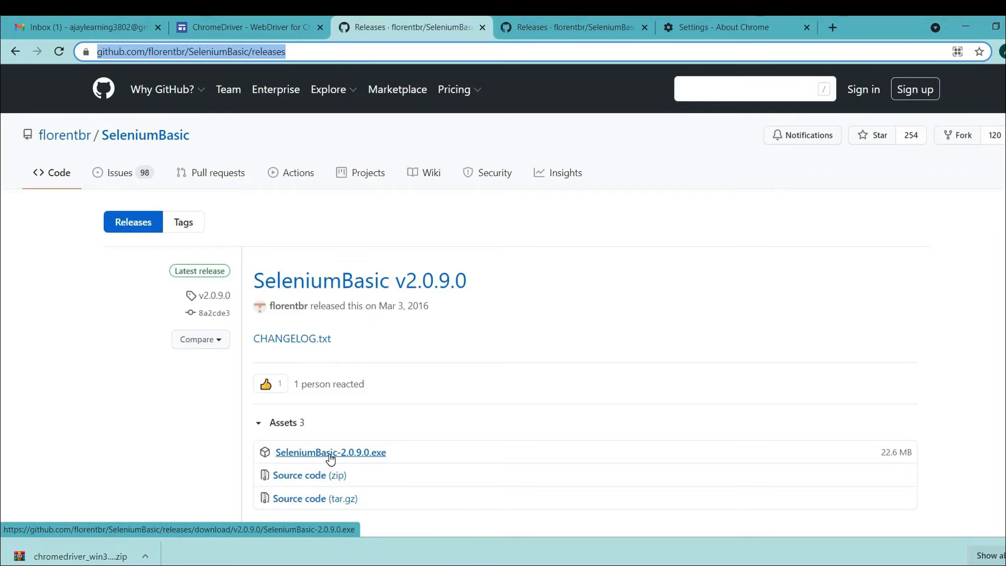
click(0, 161)
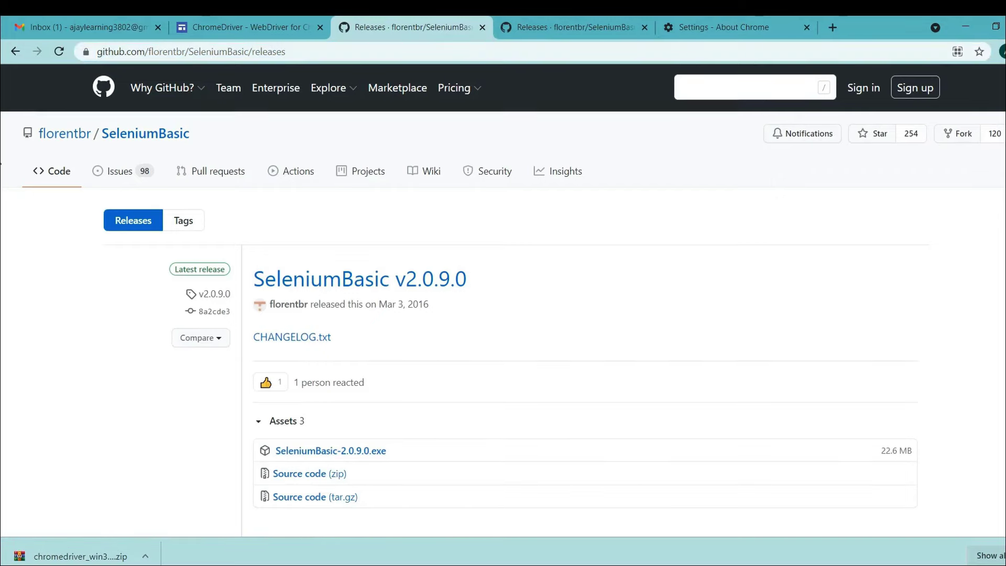
scroll(1, 210, down, 4)
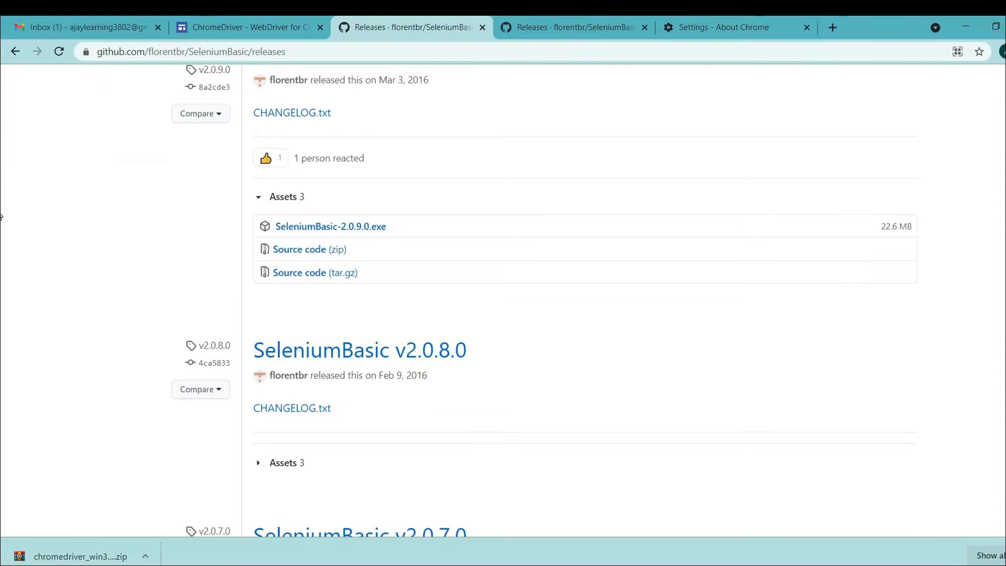
click(330, 231)
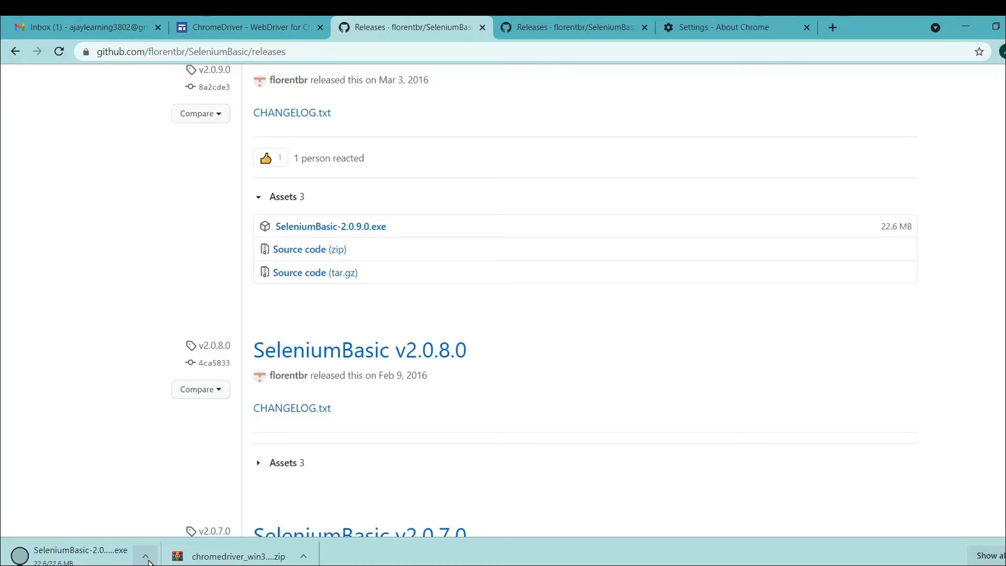
click(146, 557)
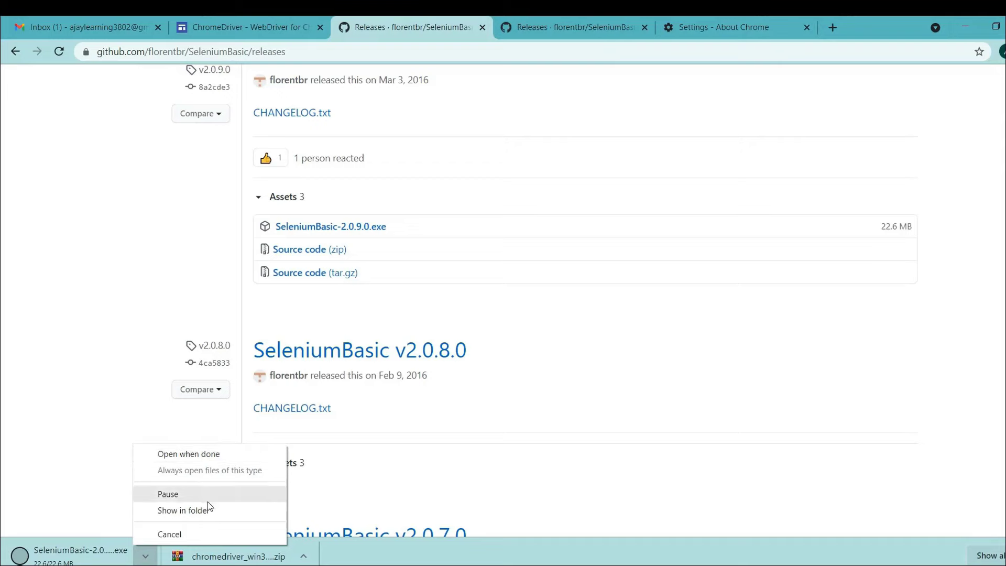
click(218, 511)
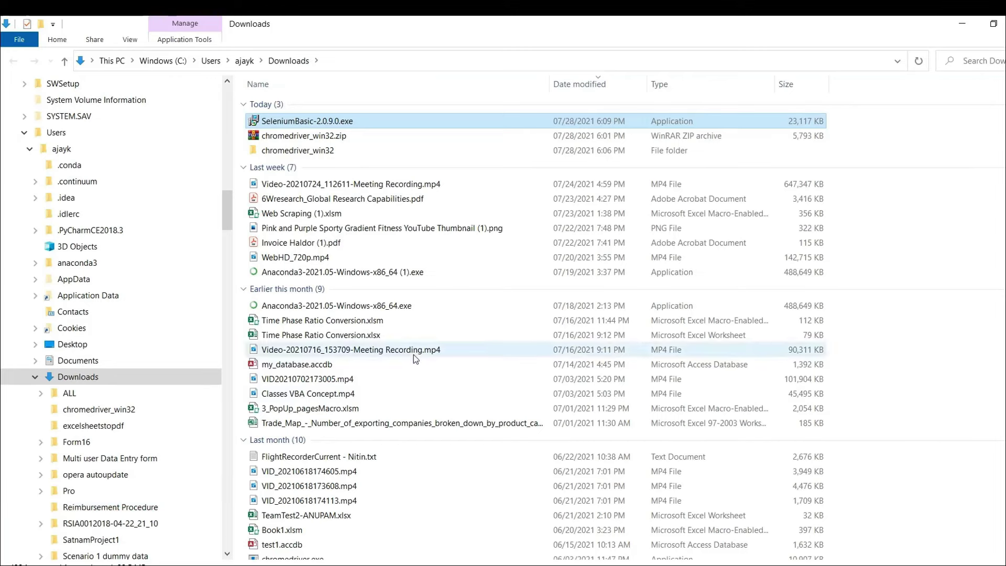
Step: Run SeleniumBasic-2.0.9.0.exe, accept the license agreement in the setup wizard, and continue to the component selection
double_click(313, 125)
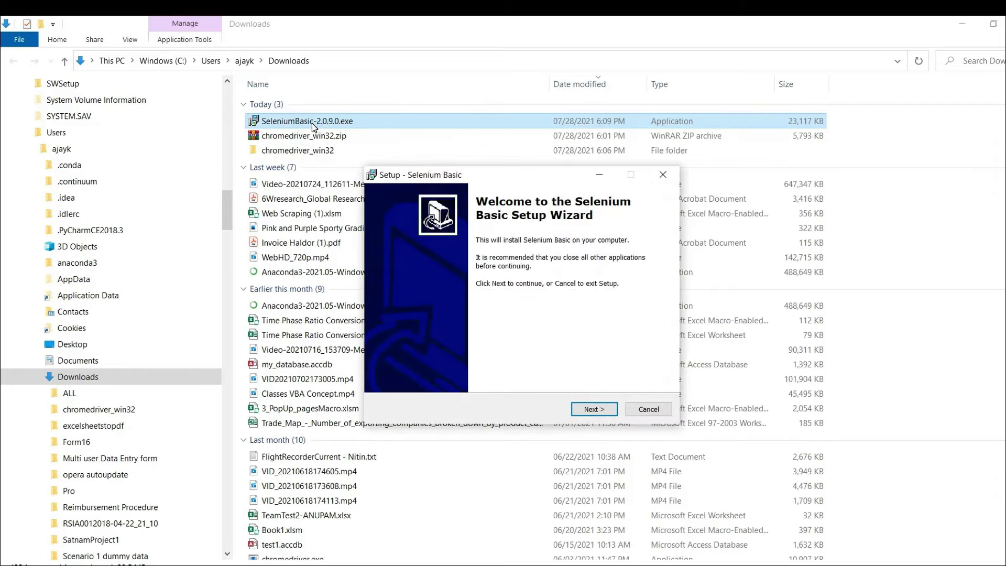
click(595, 411)
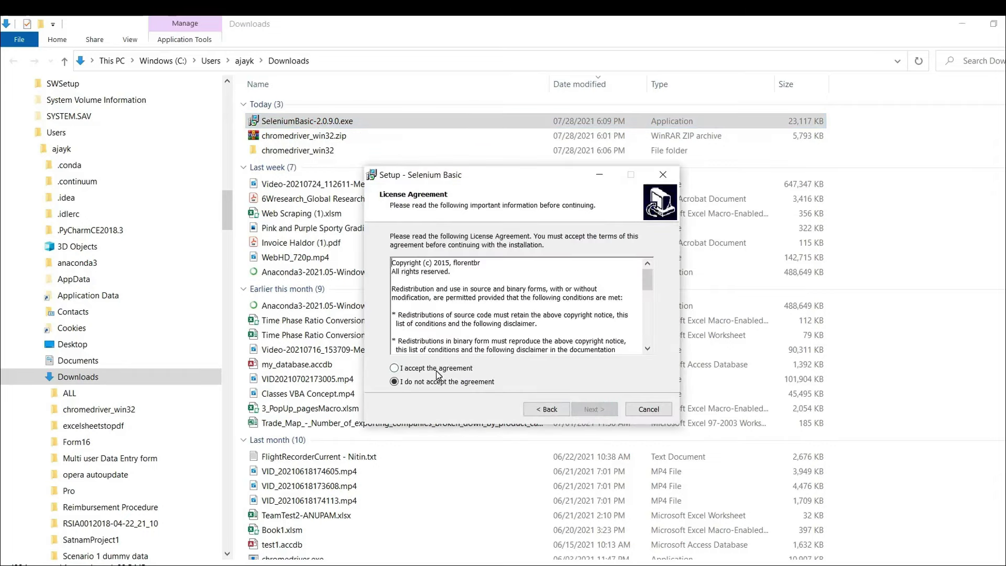
click(437, 369)
click(601, 411)
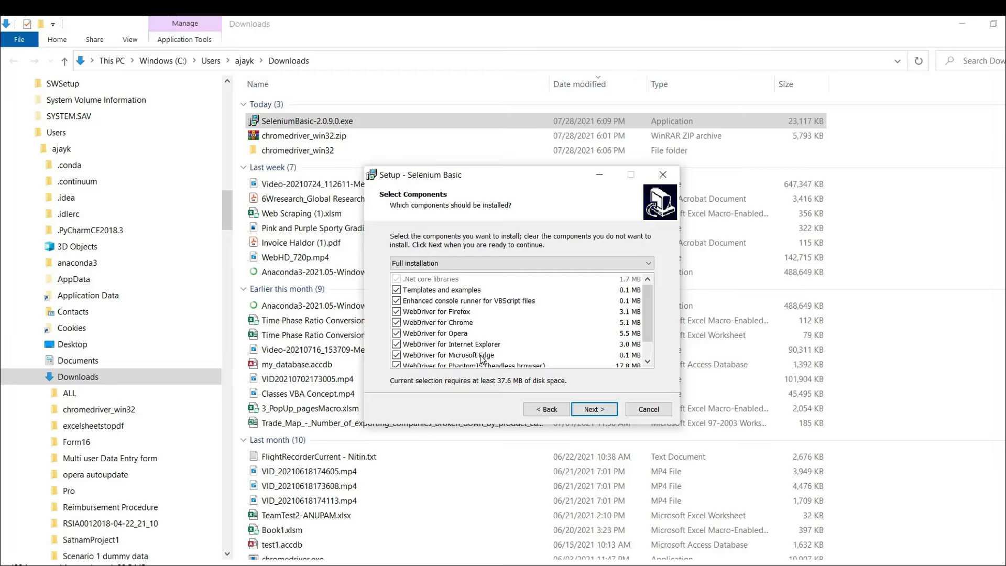
Step: Choose Compact installation as the setup type, install Selenium Basic, and finish the wizard
mouse_move(648, 334)
mouse_down()
mouse_move(652, 348)
mouse_move(652, 323)
mouse_up()
click(650, 267)
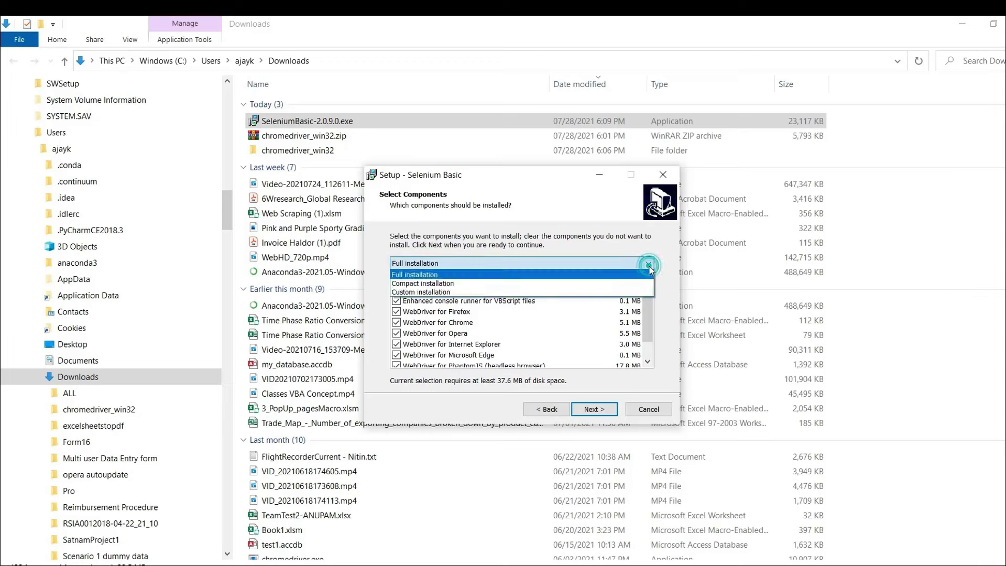
click(486, 285)
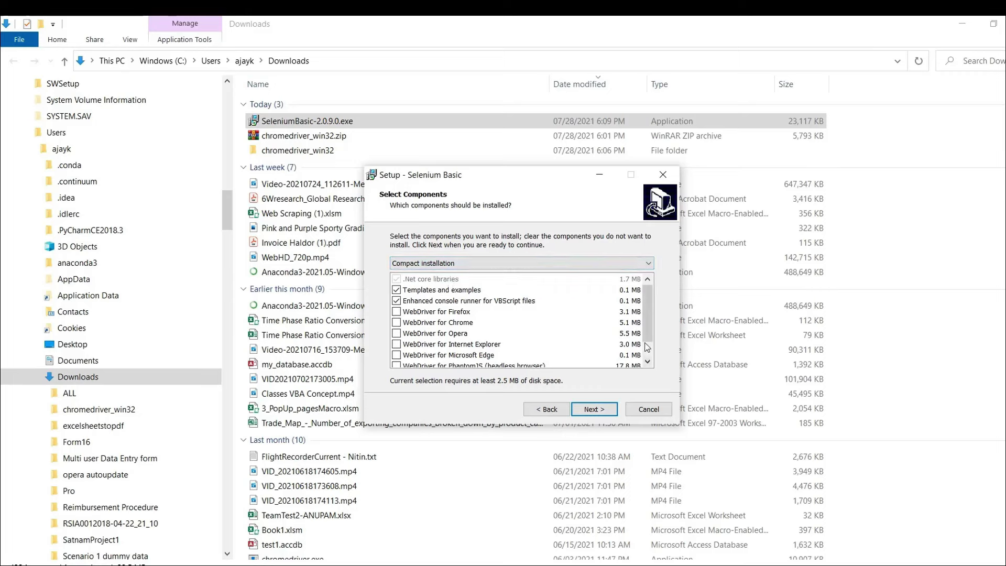
drag(644, 323, 647, 346)
click(594, 409)
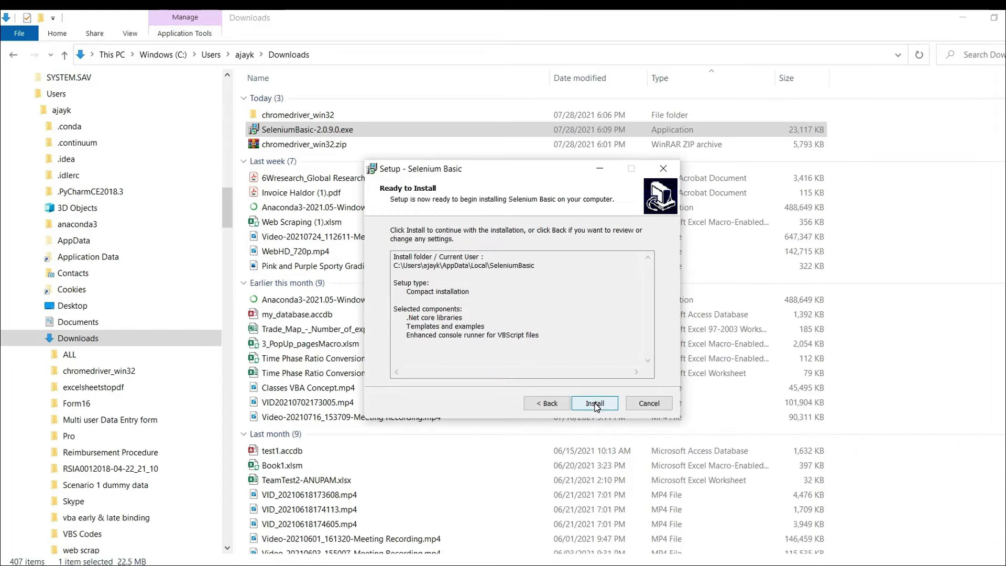
click(595, 404)
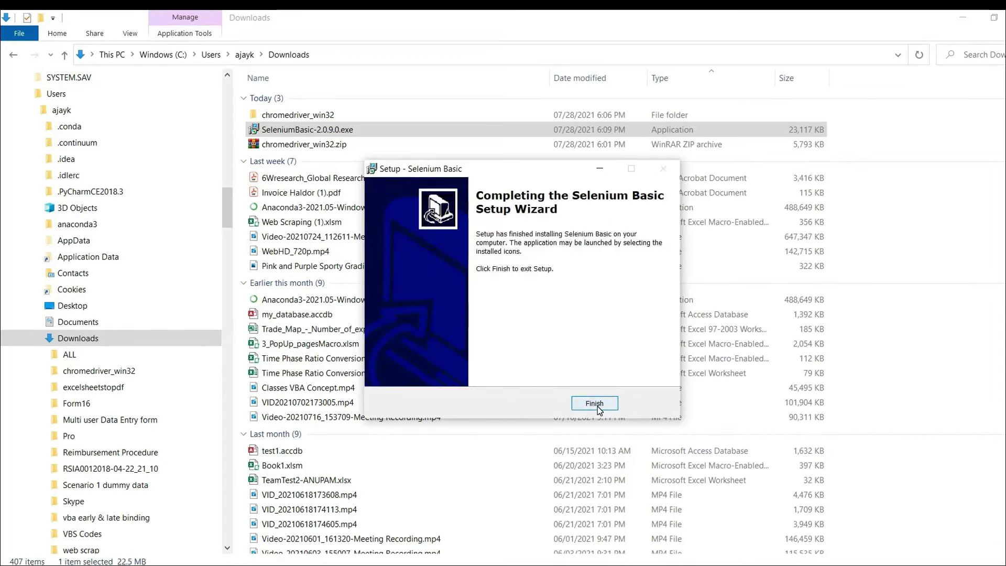
click(596, 405)
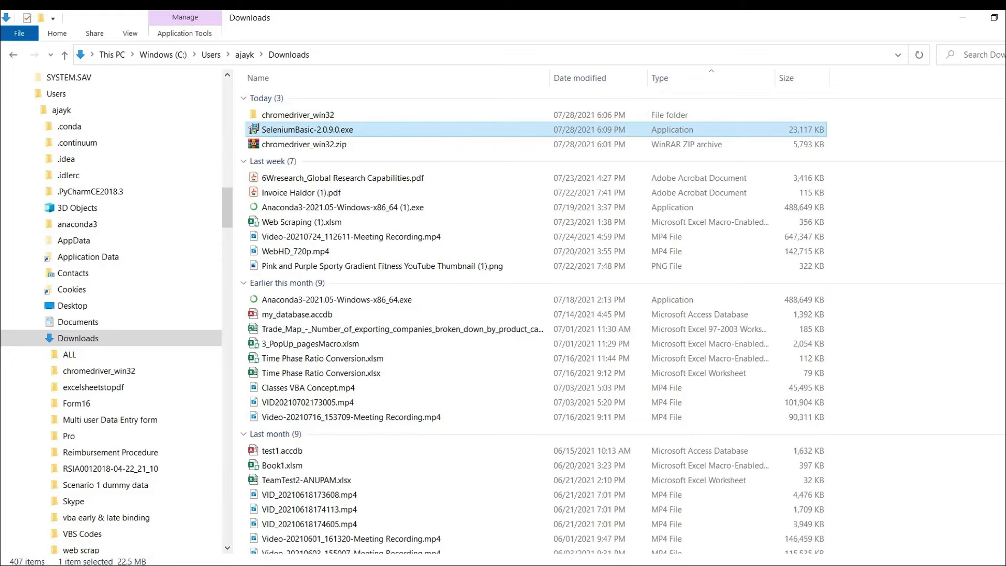
Step: Rerun the SeleniumBasic installer up to the Ready to Install page to check the install folder, and exit setup without installing
mouse_move(473, 565)
double_click(301, 131)
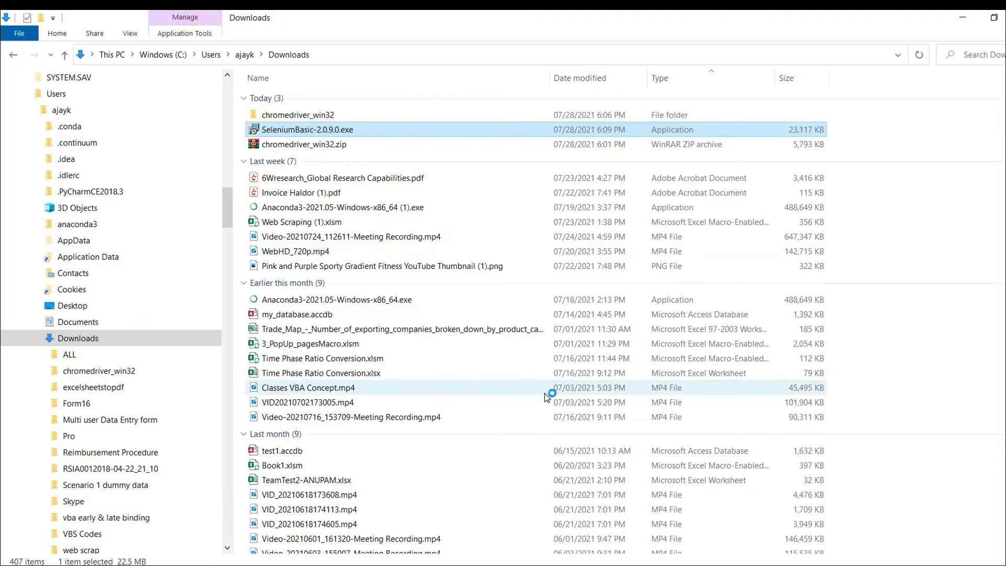
click(604, 401)
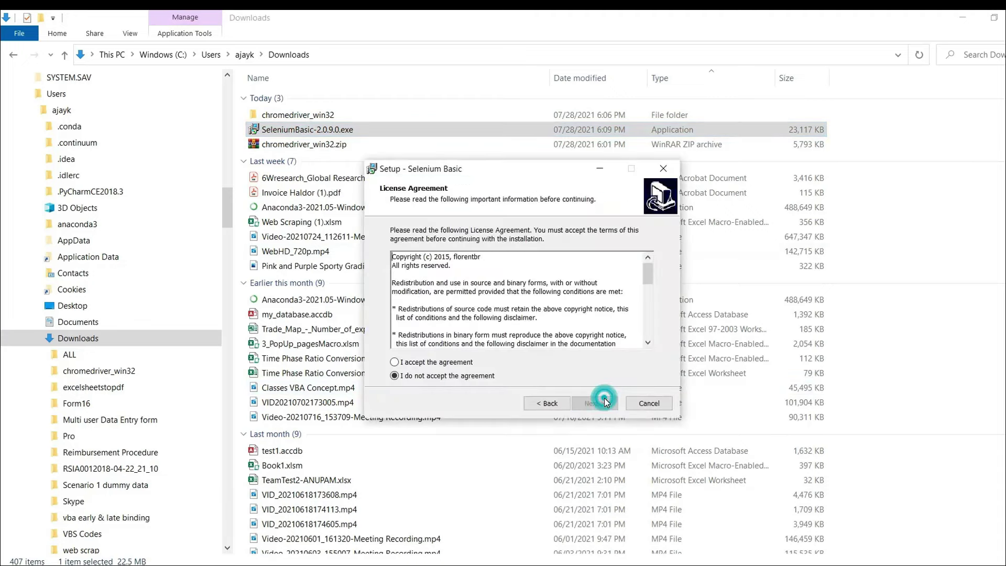
click(415, 363)
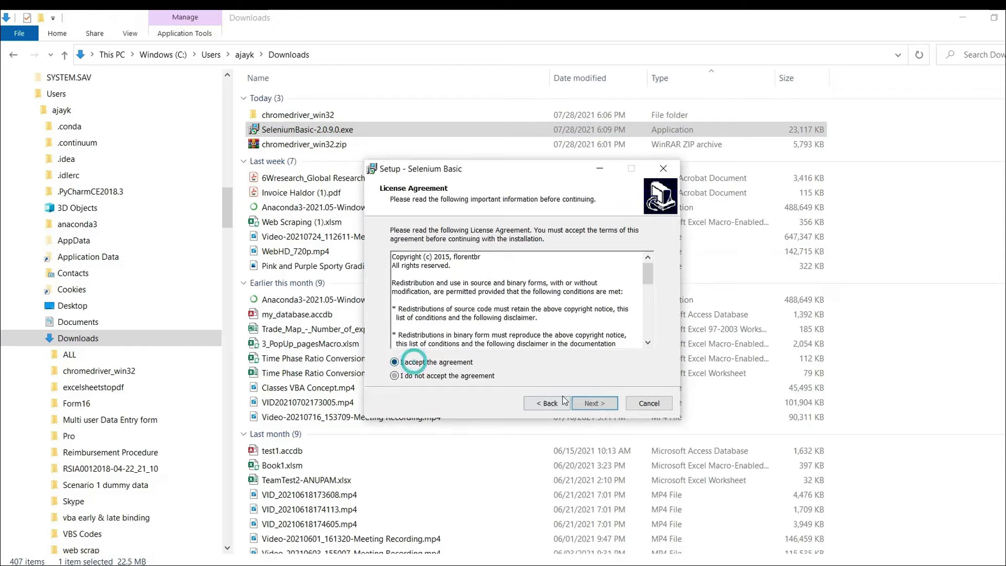
click(595, 404)
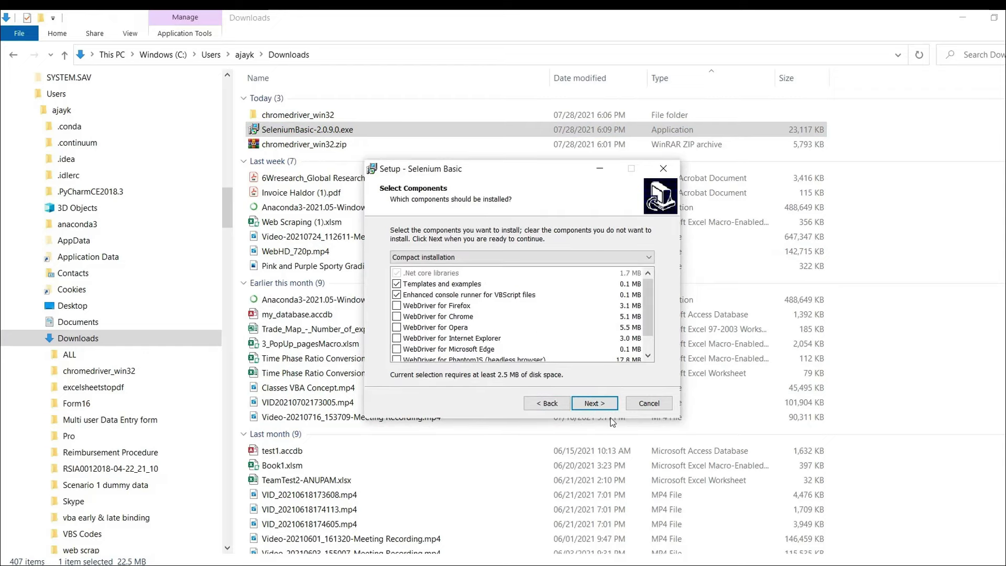
click(593, 404)
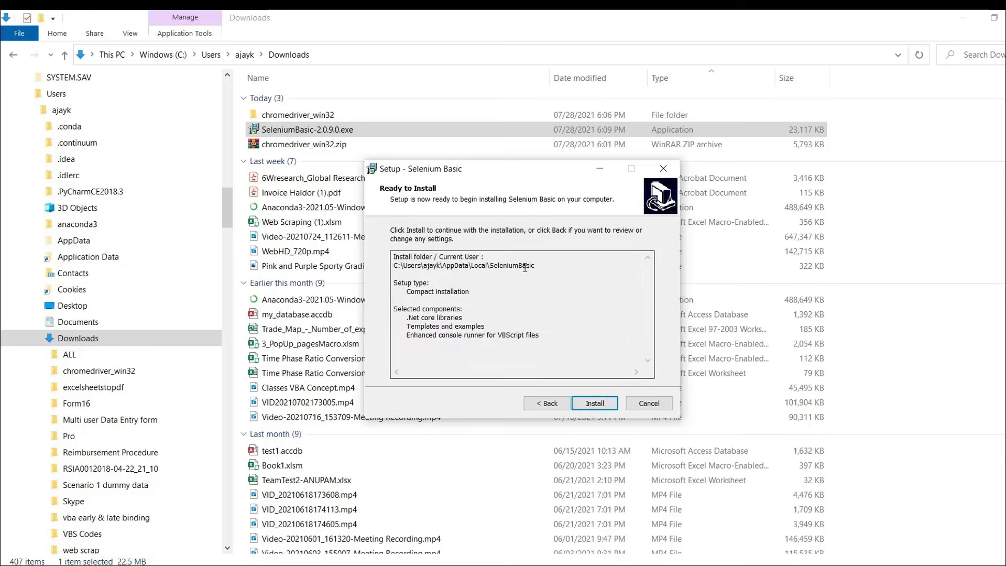
click(650, 408)
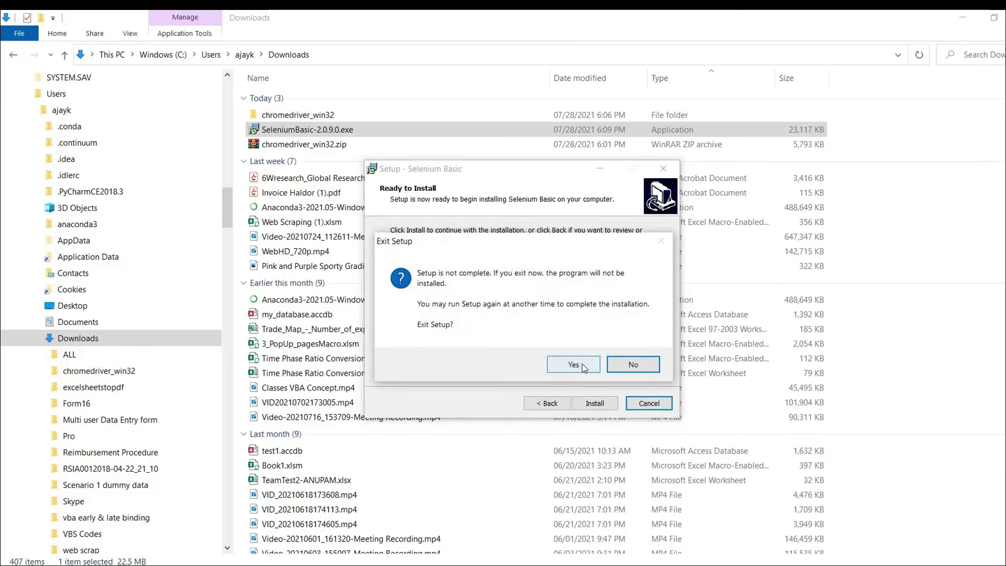
click(583, 364)
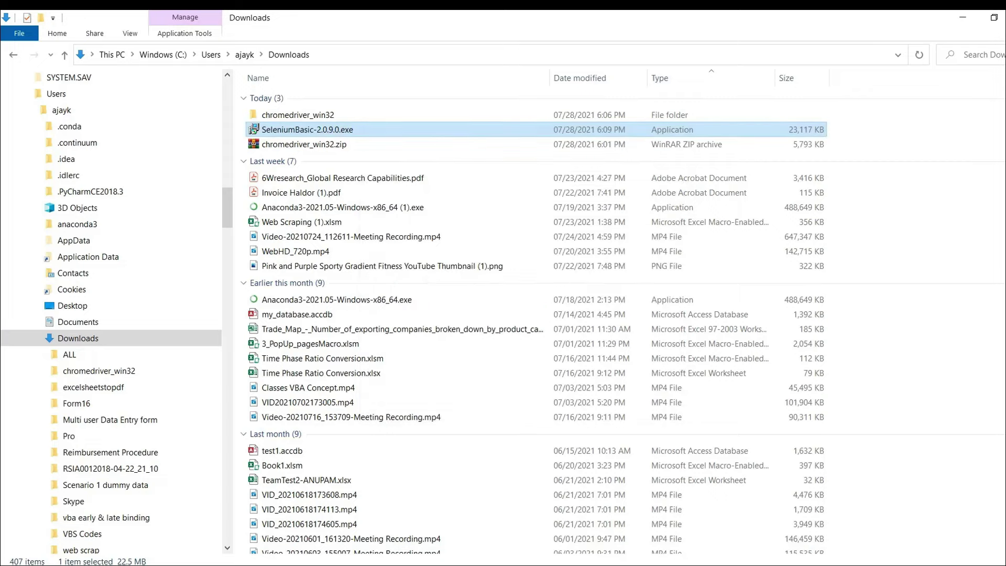
Step: In the File Explorer window showing the D: drive, go to C:\, open Users, and open the user's profile folder
mouse_move(472, 565)
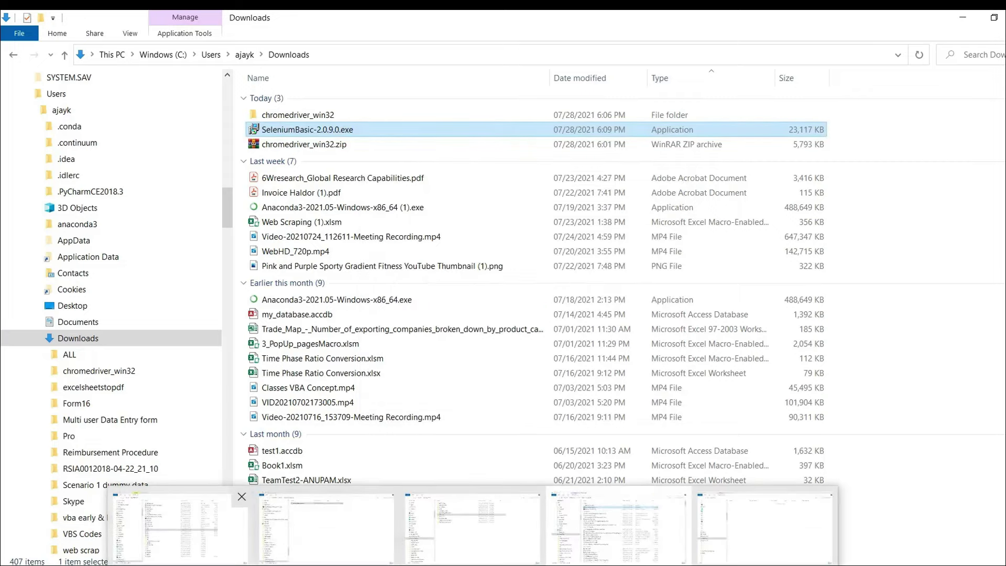
click(178, 527)
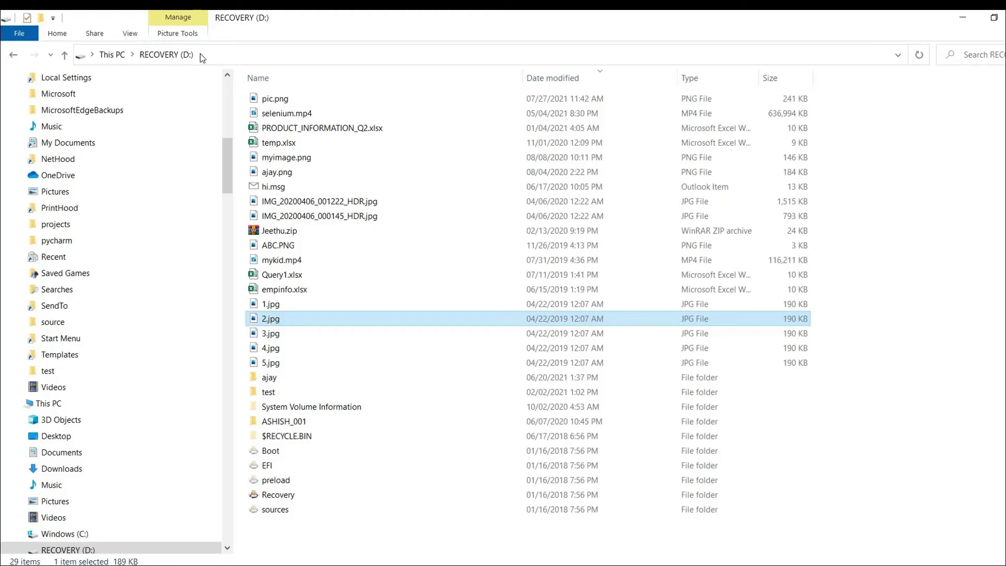
click(217, 54)
text(cl)
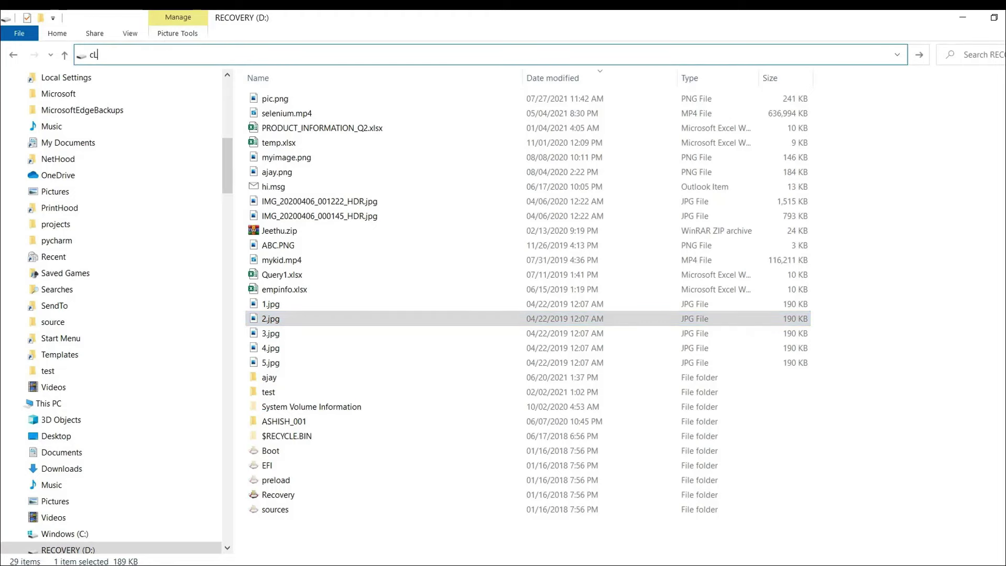
key(BackSpace)
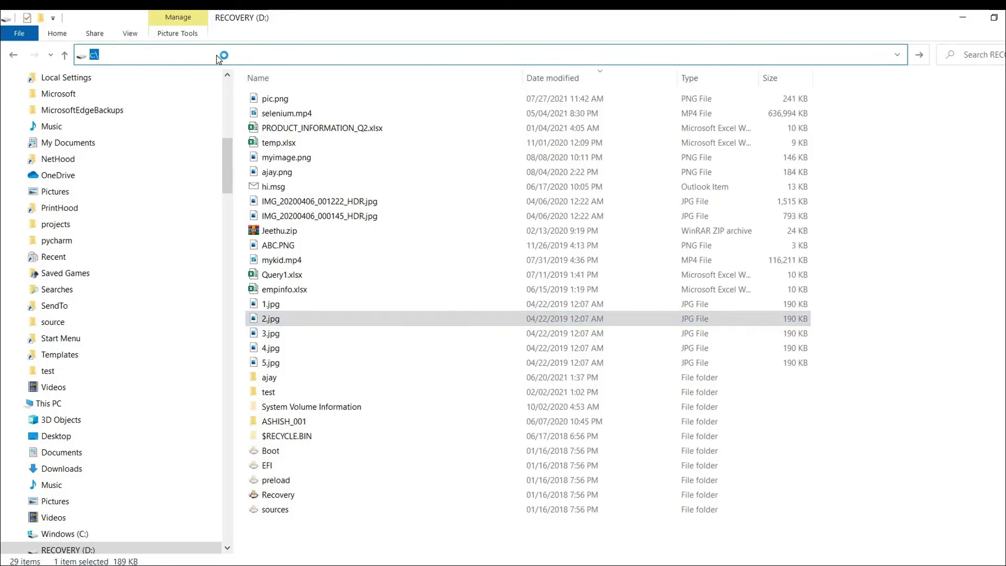
key(Return)
click(280, 198)
key(u)
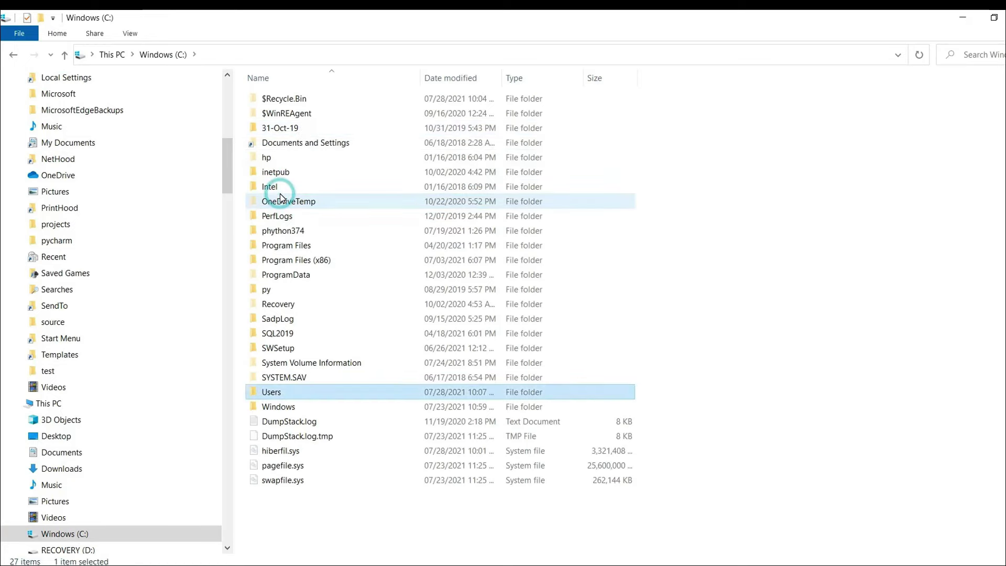
key(Return)
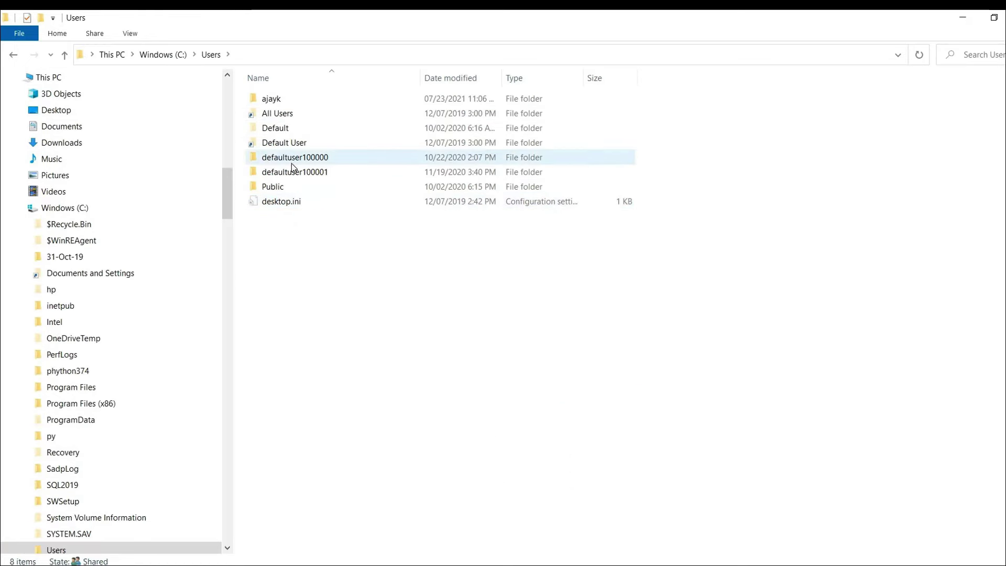
double_click(271, 100)
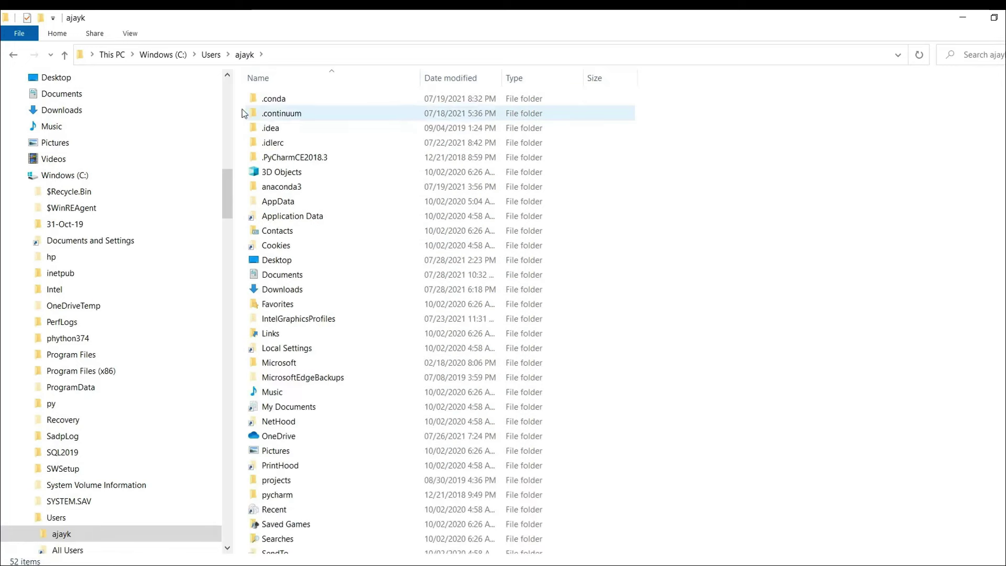
Step: Check the Hidden items view setting that controls whether the AppData folder is shown, and select AppData
click(290, 204)
click(131, 33)
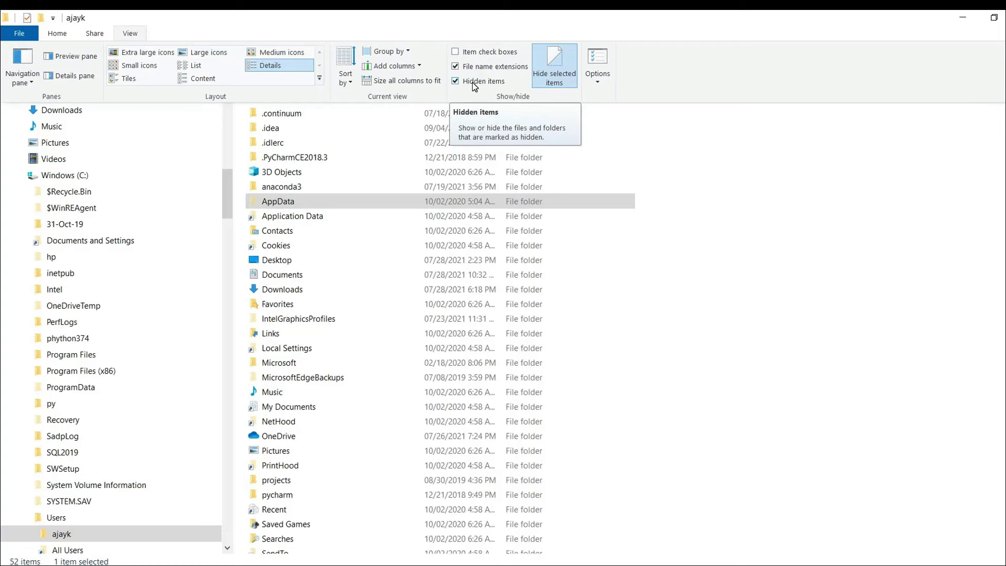
click(286, 204)
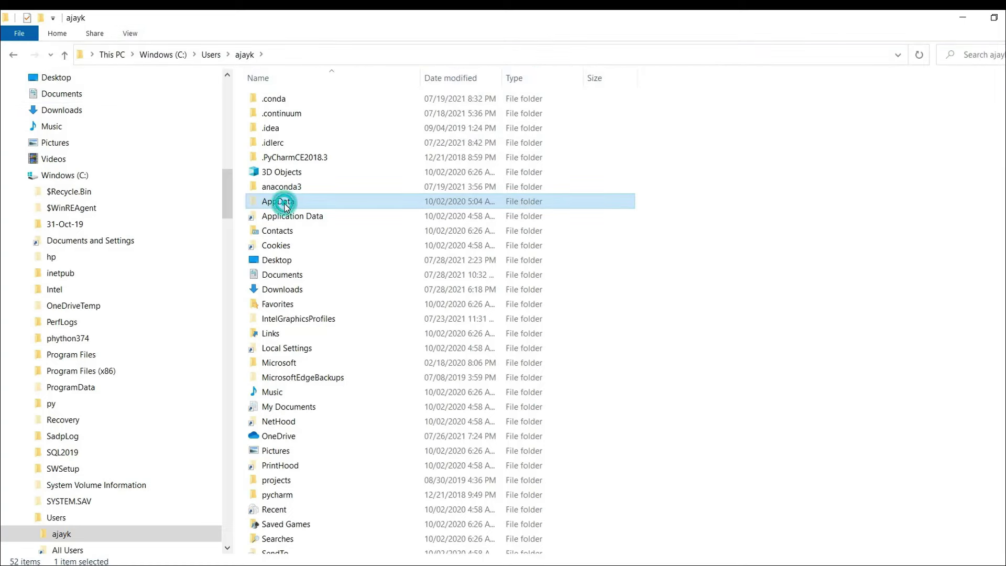
Step: Open AppData, go into its Local subfolder, and open the SeleniumBasic folder there
double_click(253, 204)
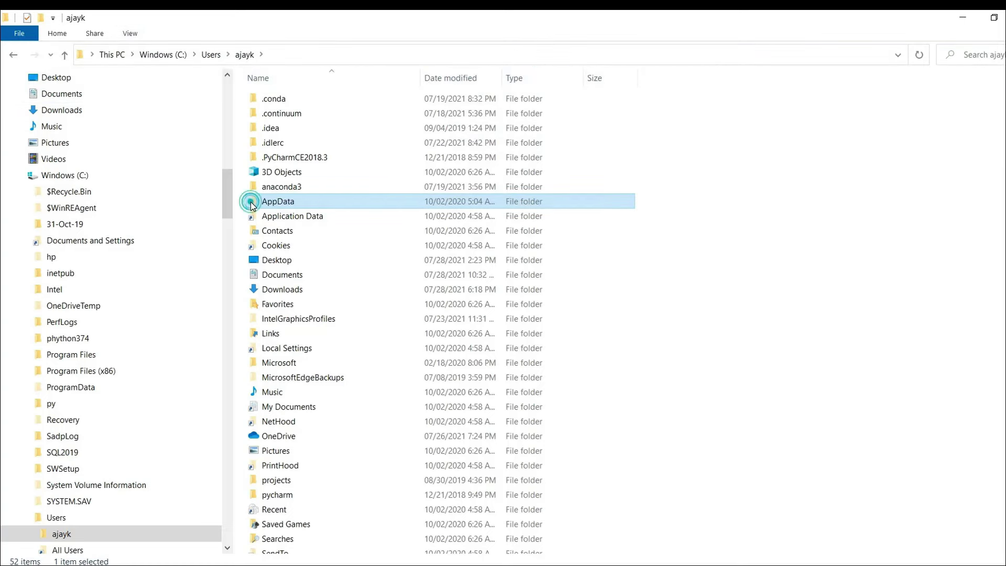
click(272, 100)
double_click(272, 100)
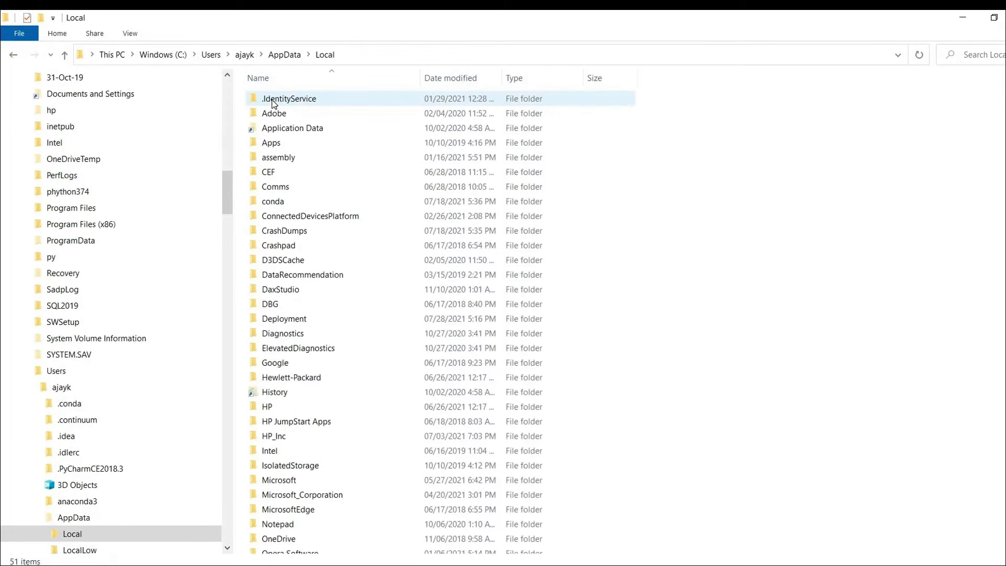
click(286, 498)
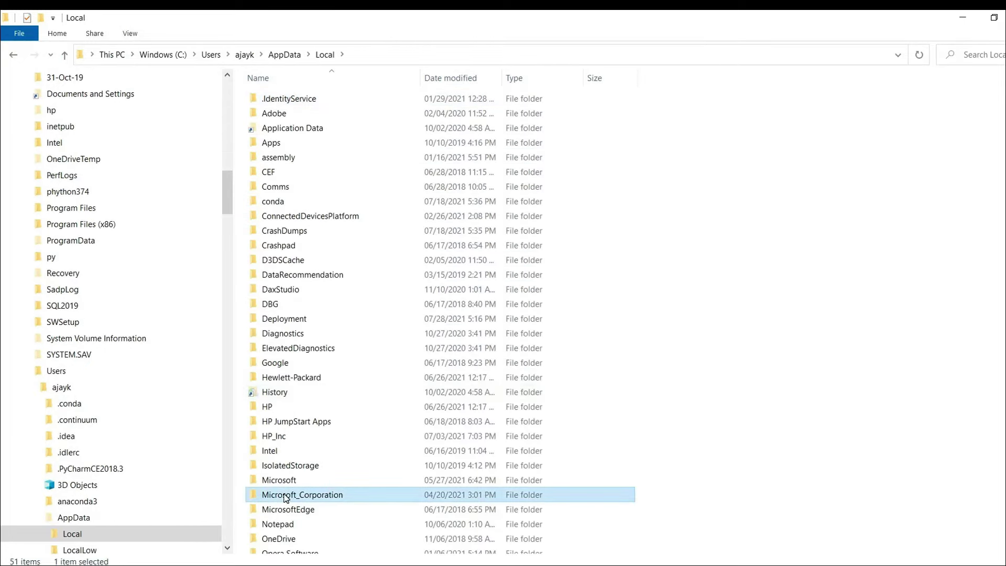
key(s)
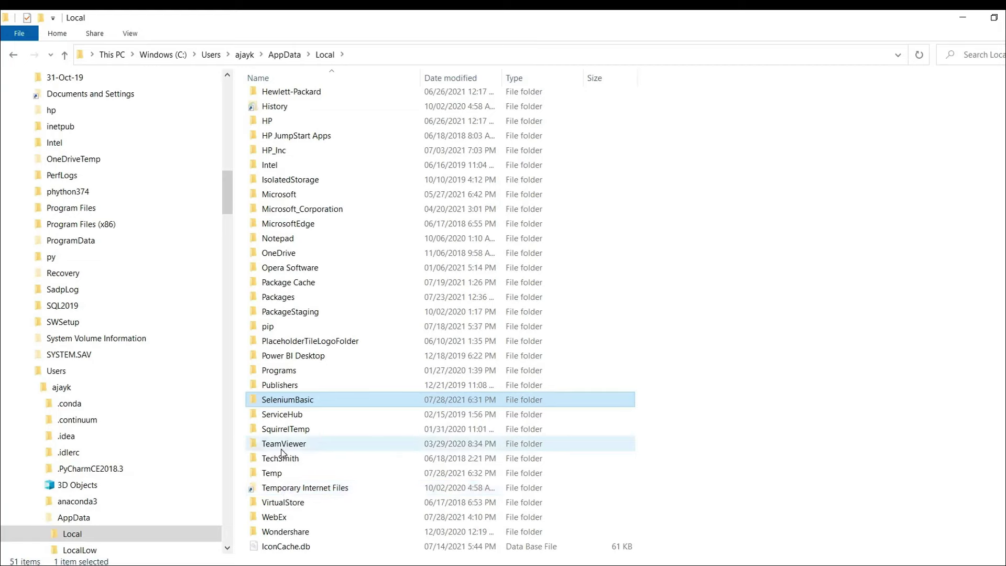
double_click(277, 400)
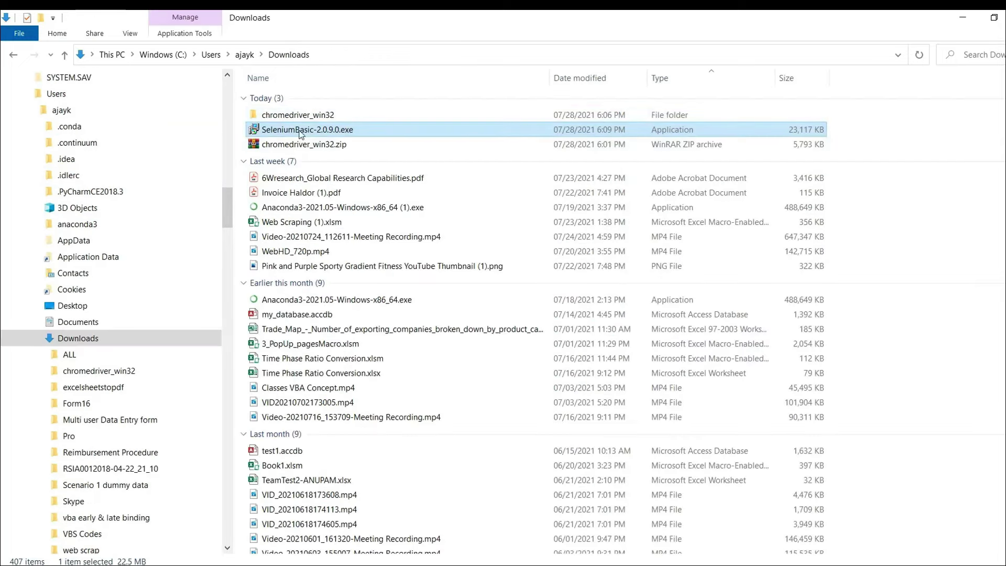
Step: Copy chromedriver.exe from the chromedriver_win32 folder in Downloads into the AppData\Local\SeleniumBasic folder
click(308, 117)
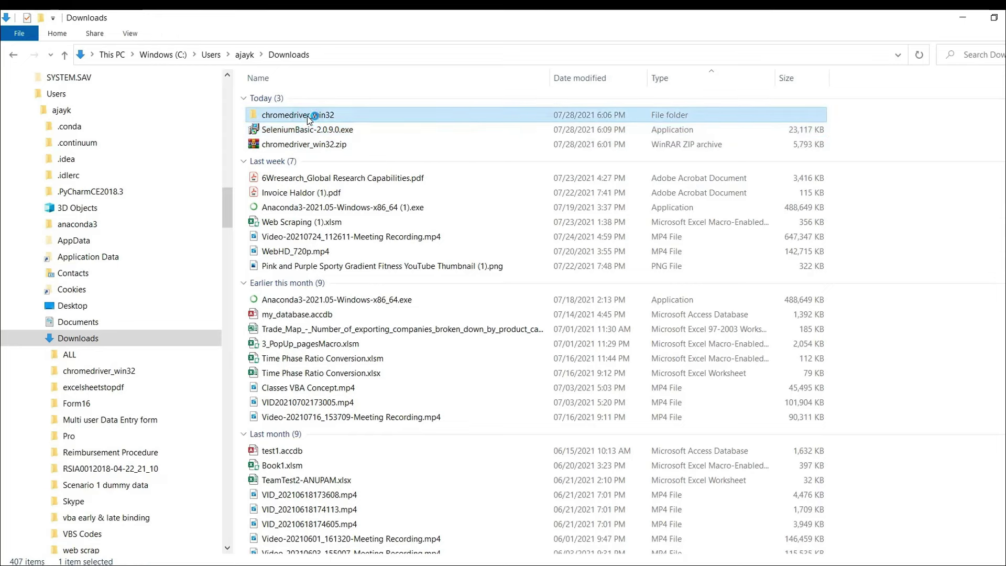
click(285, 101)
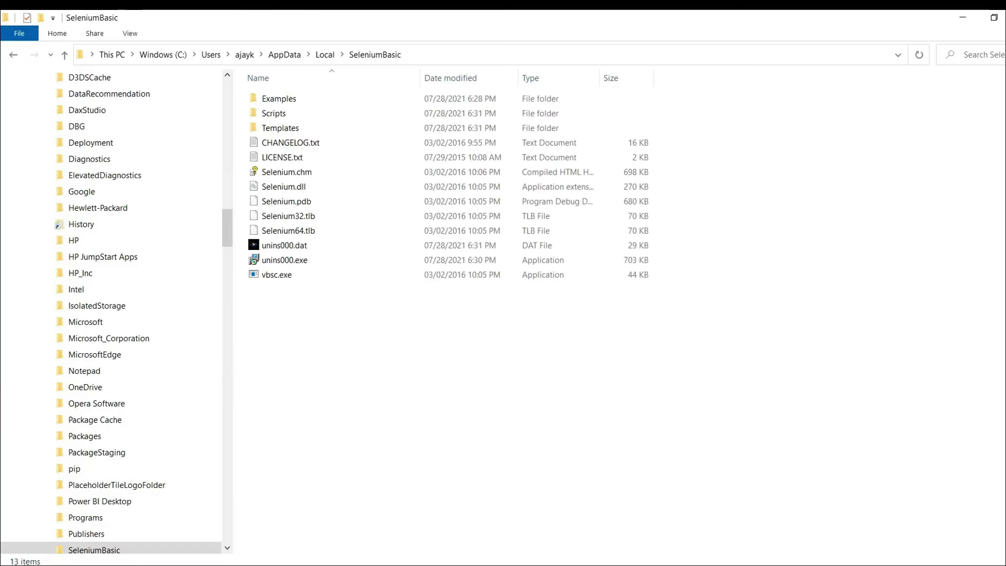
click(361, 352)
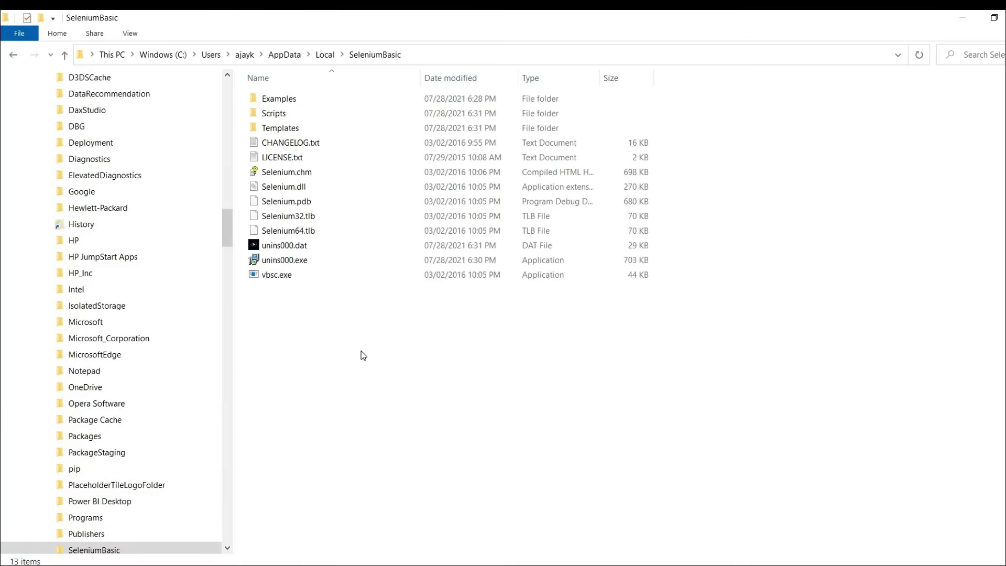
key(ctrl+v)
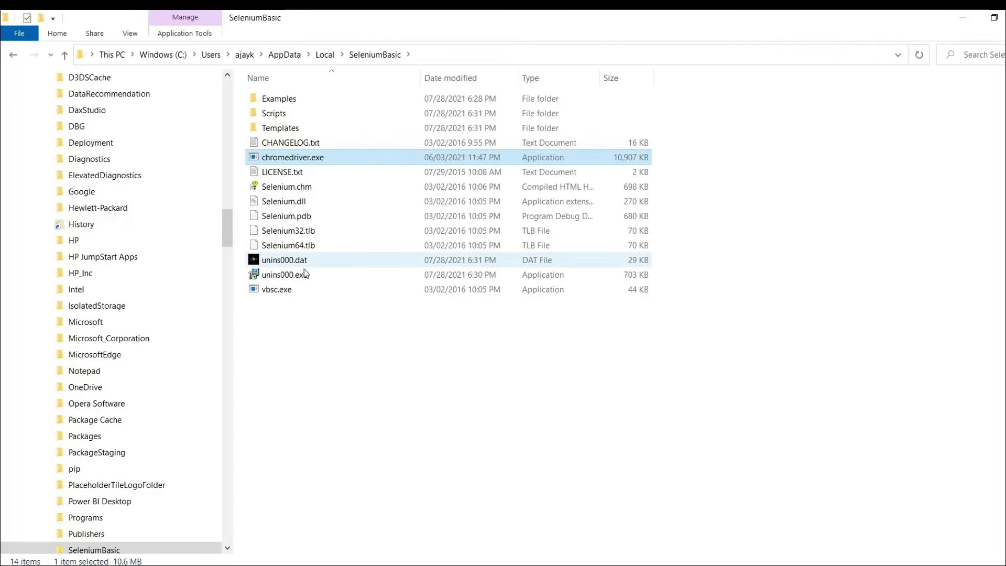
click(344, 317)
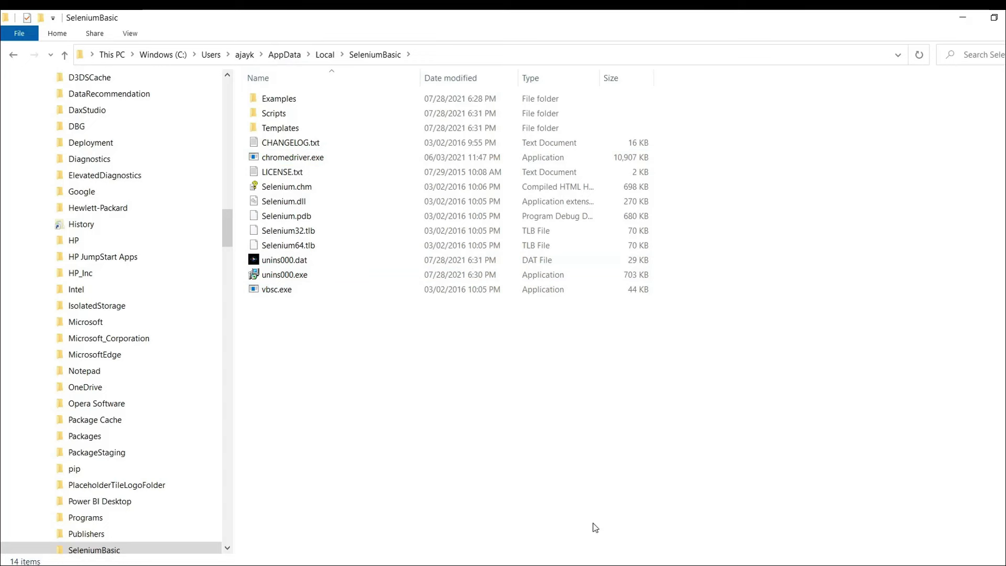
Step: Switch to the Visual Basic editor of Chapter1.xlsm and add a reference to the Selenium Type Library
key(alt+Tab)
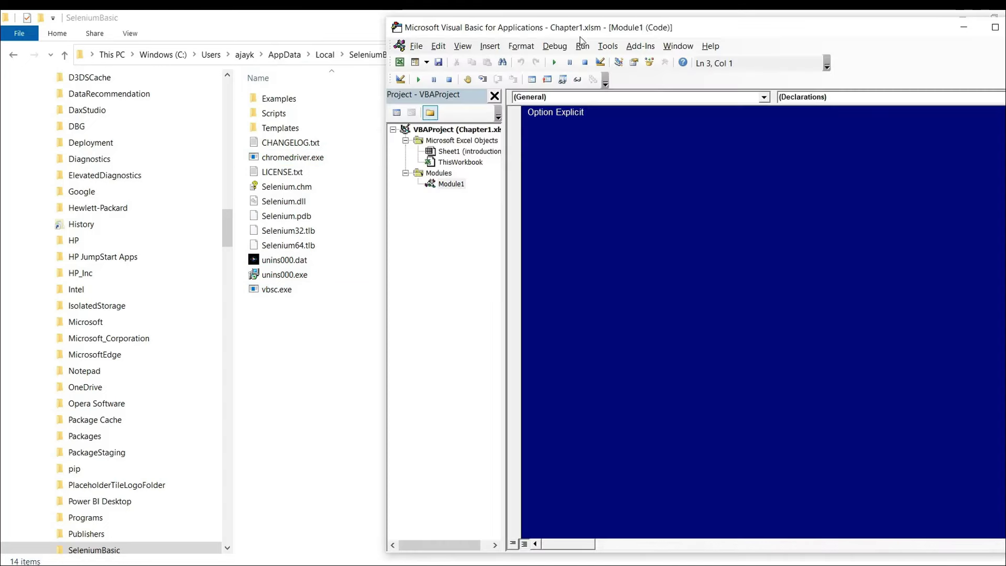
click(608, 46)
click(626, 59)
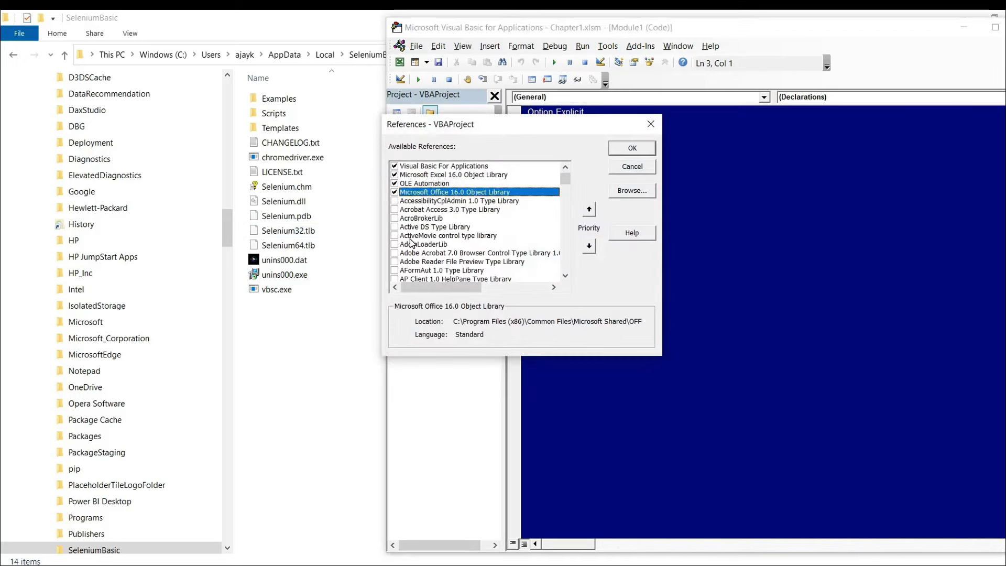
click(424, 237)
key(s)
key(Down)
key(Down)
key(Down)
key(Down)
key(Down)
key(Down)
key(Down)
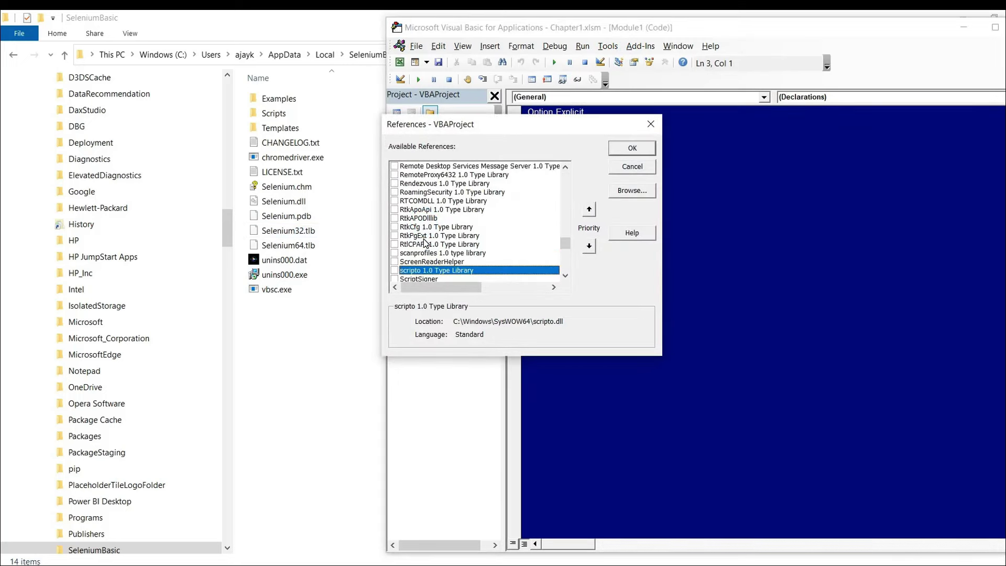
scroll(425, 243, down, 2)
key(Down)
key(space)
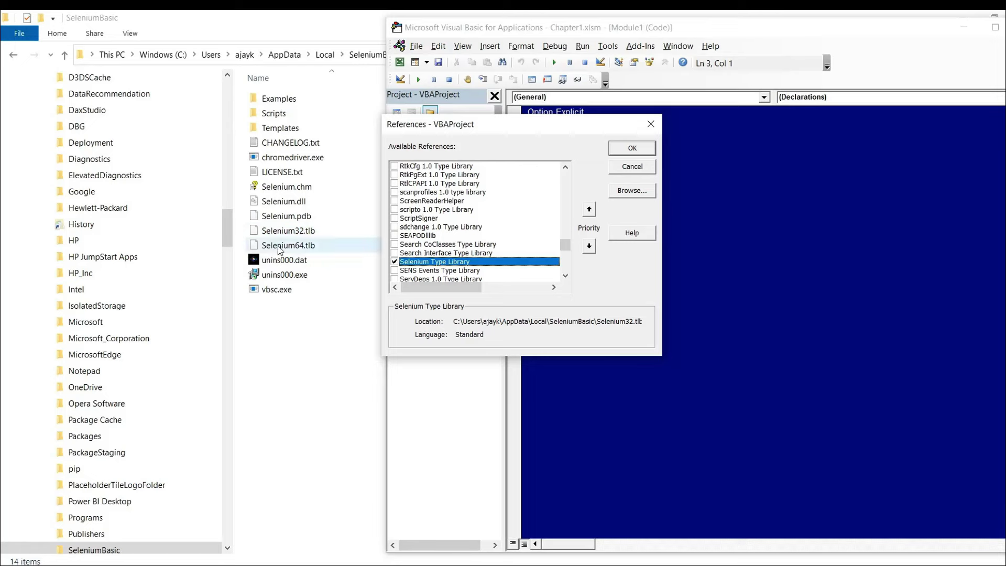
click(634, 148)
click(587, 149)
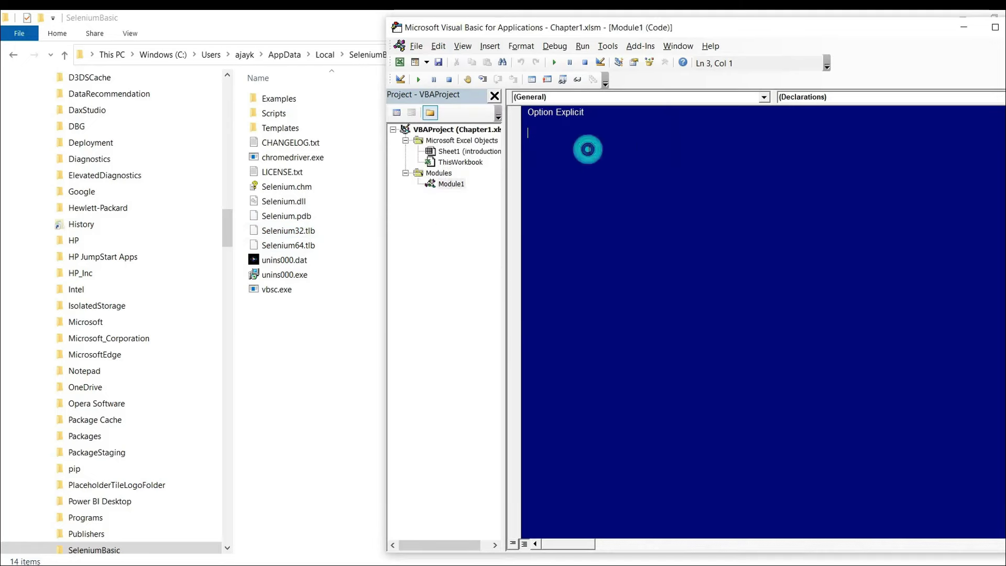
Step: Reopen the VBA project's references to check the Selenium Type Library entry, and close the dialog
click(615, 47)
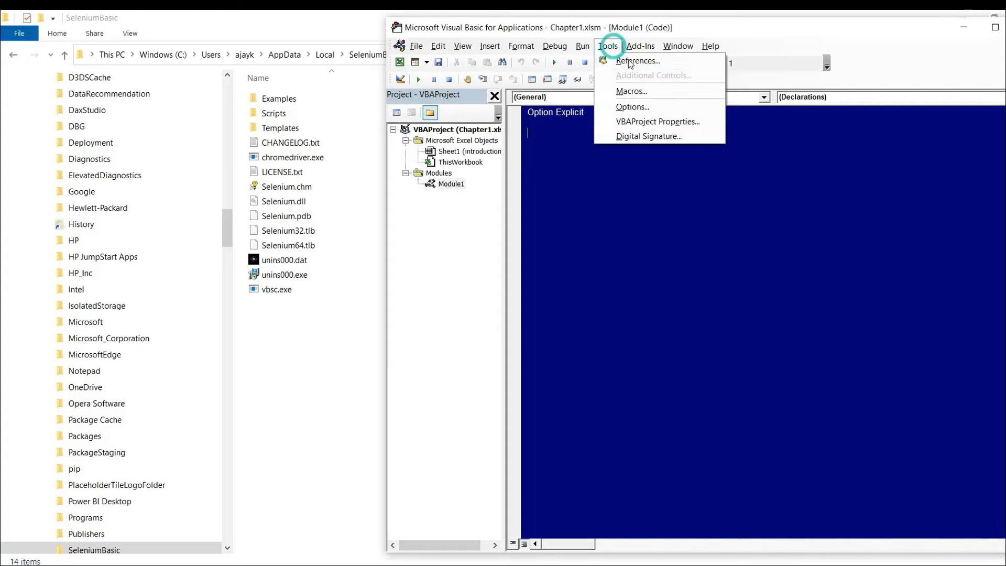
click(610, 62)
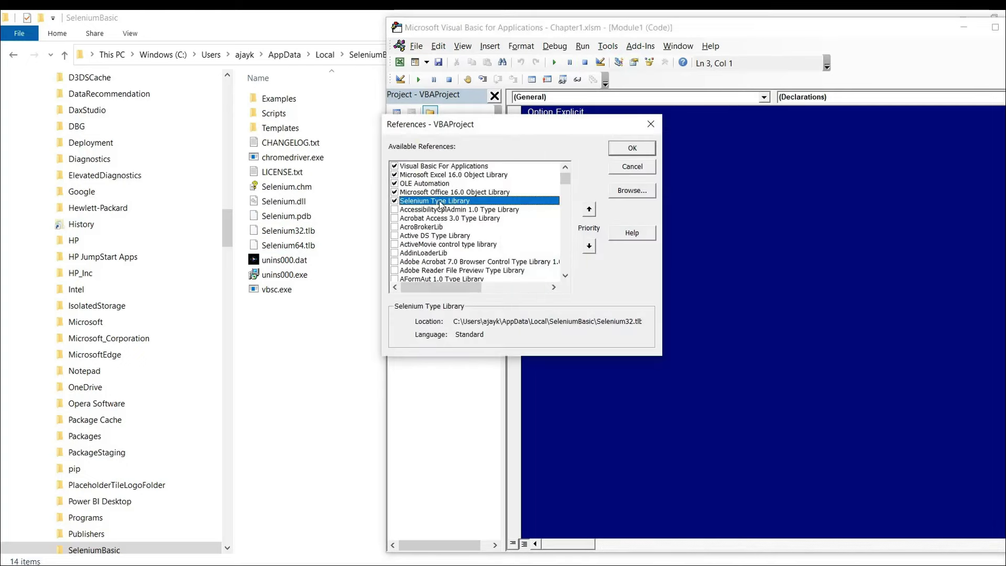
click(634, 148)
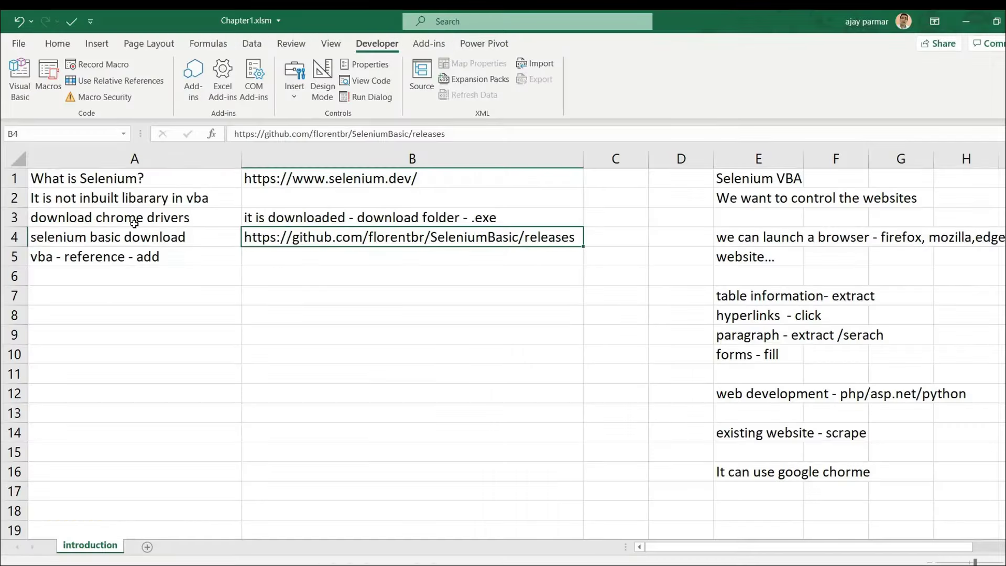
Step: Switch to the Chapter1.xlsm worksheet in Excel and enter "done" in cell B5, beside the vba reference note
click(156, 254)
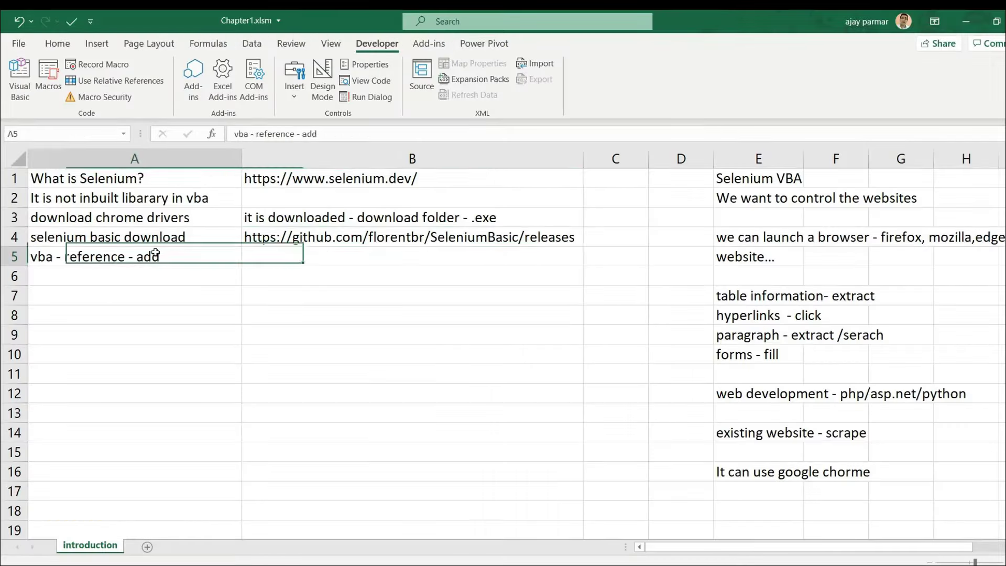
key(Tab)
text(done)
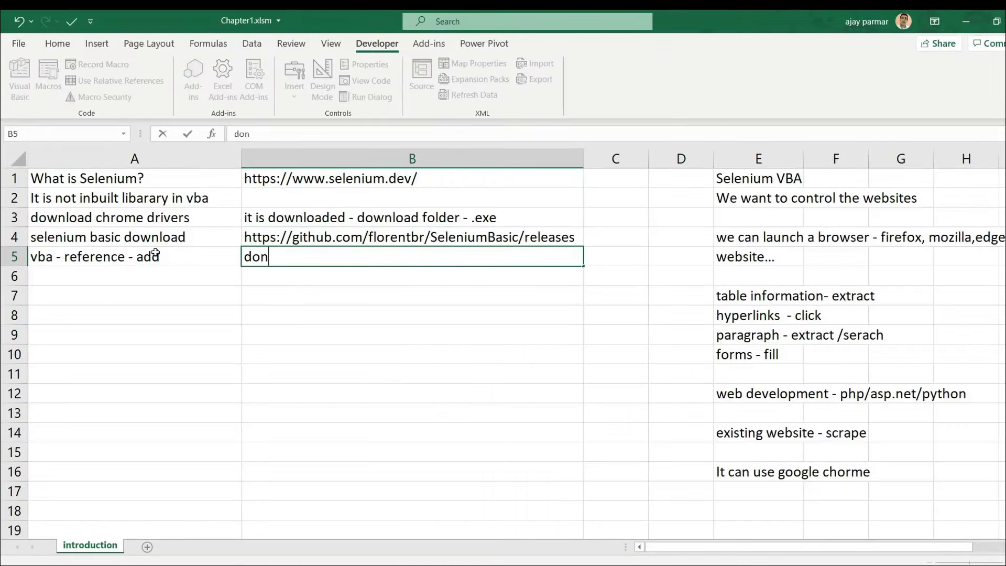
Step: Mark the Selenium Basic and Chrome driver download rows as completed by entering "done" in cells C4 and C3
key(Up)
key(Up)
key(Up)
key(Down)
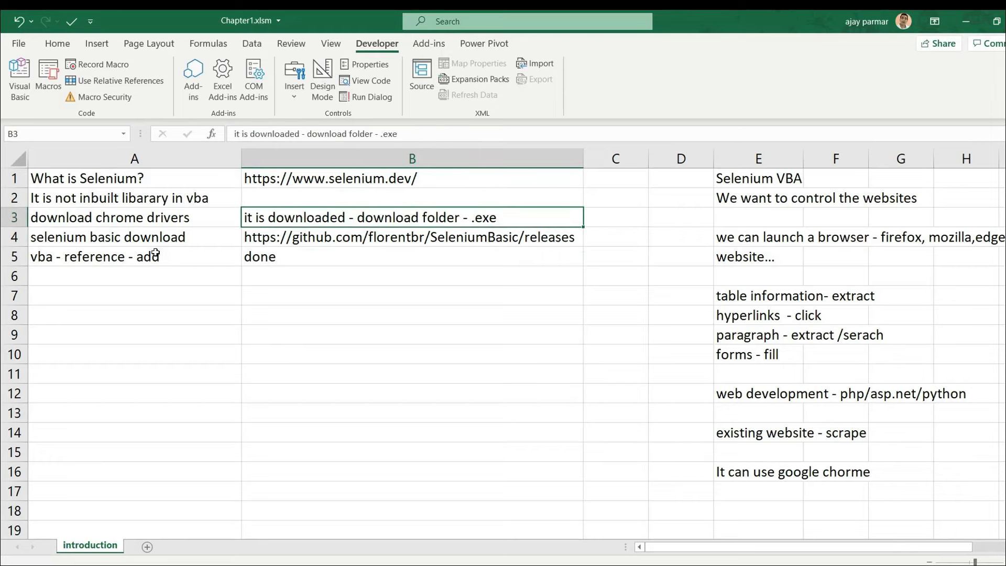
key(Down)
key(Right)
text(don)
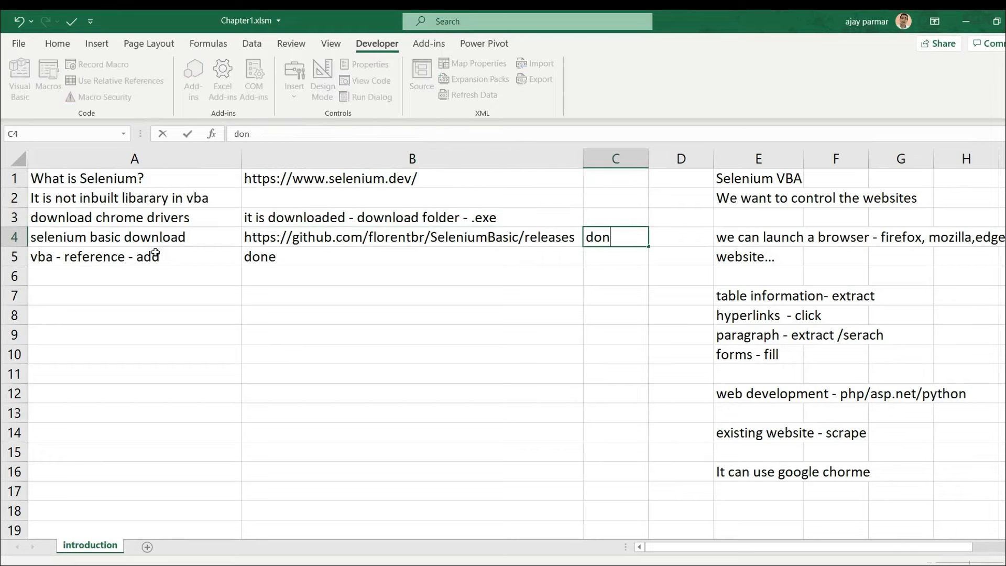
text(e)
key(Up)
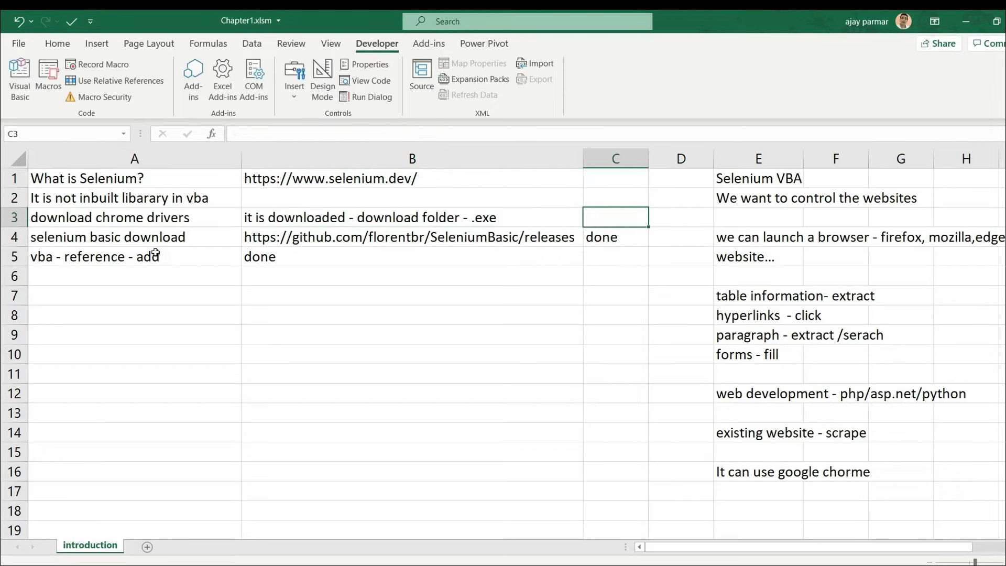
key(Left)
key(Right)
key(Down)
key(Up)
text(done)
key(Down)
Step: Replace the text in cell B5 with "vba editor" and enter "done" in cell C5
key(Down)
key(Left)
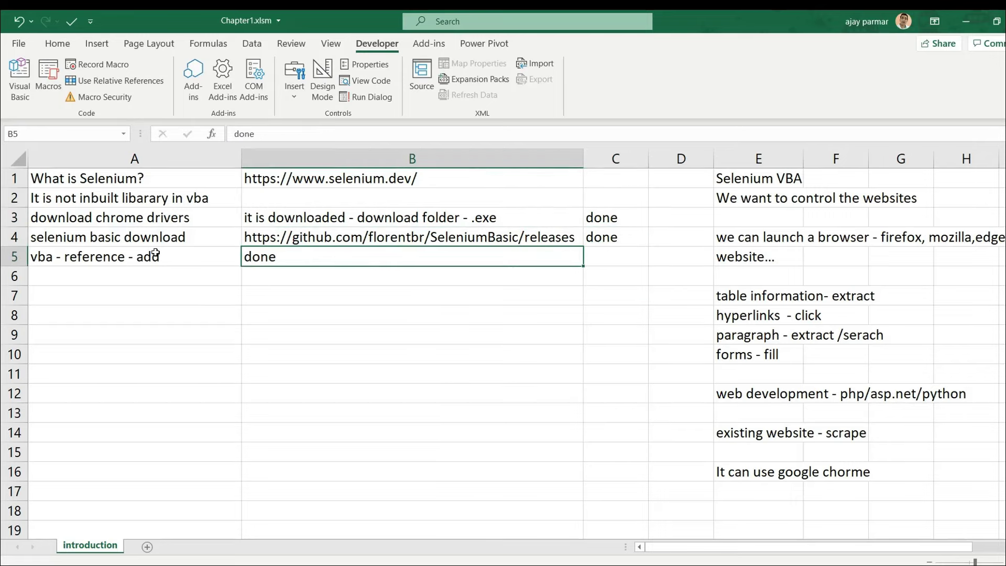
text(done)
key(BackSpace)
key(BackSpace)
key(BackSpace)
key(BackSpace)
text(vba editor)
key(Right)
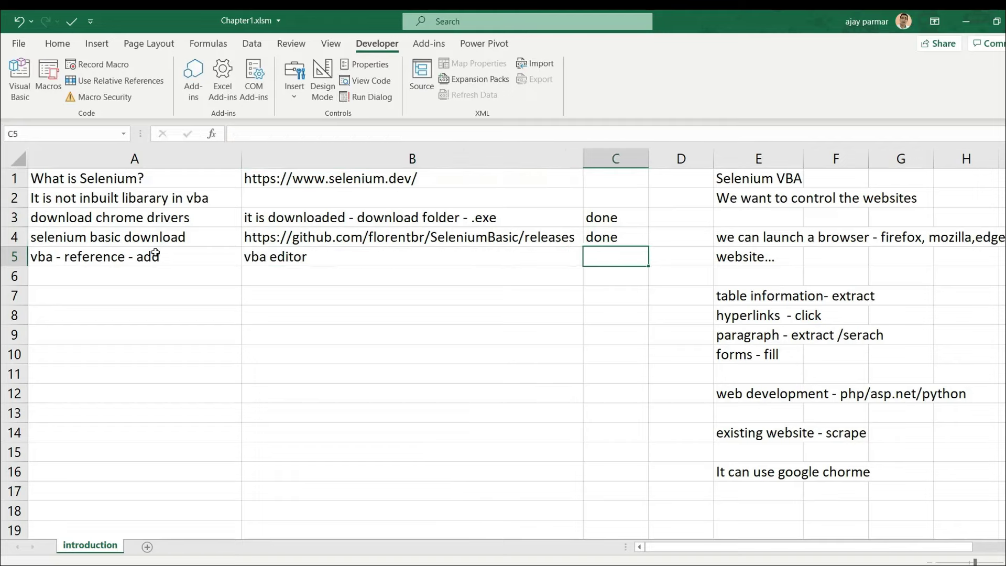
text(done)
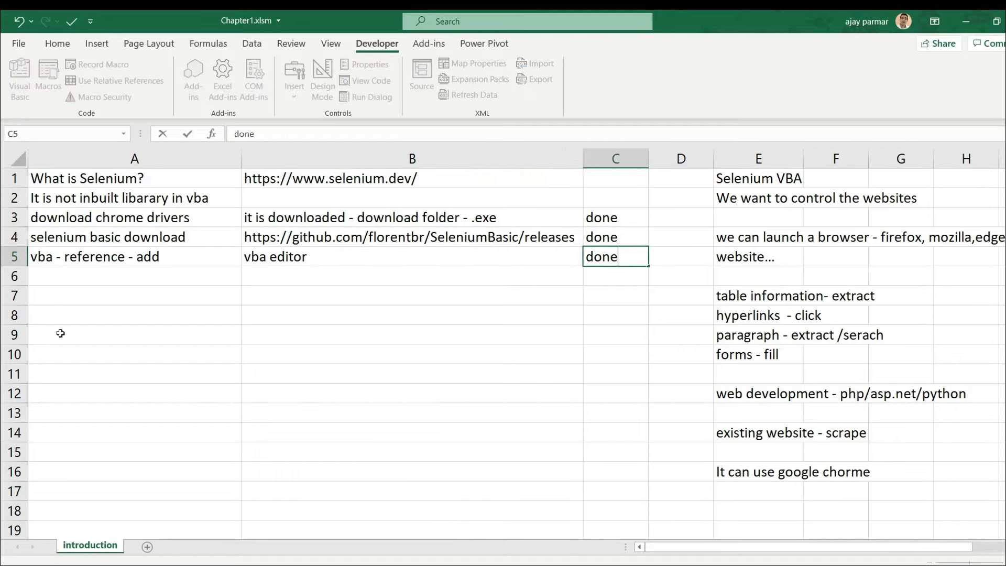
click(61, 333)
click(200, 318)
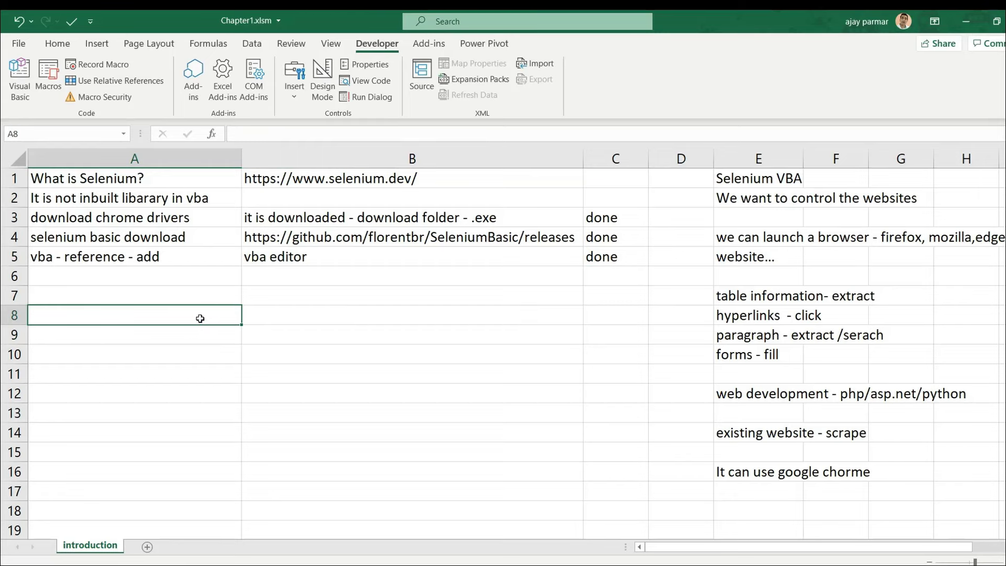